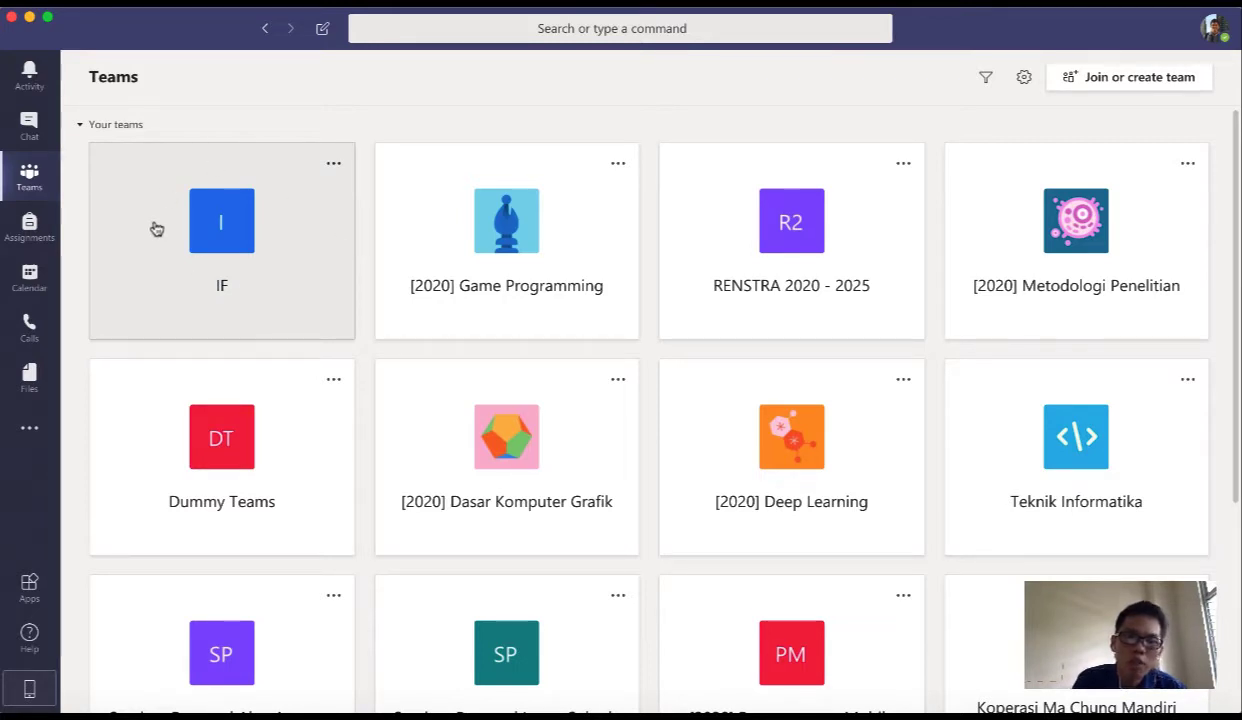
- Examine the owners and members of the IF team, including the members and guests list, and return to all teams
click(297, 258)
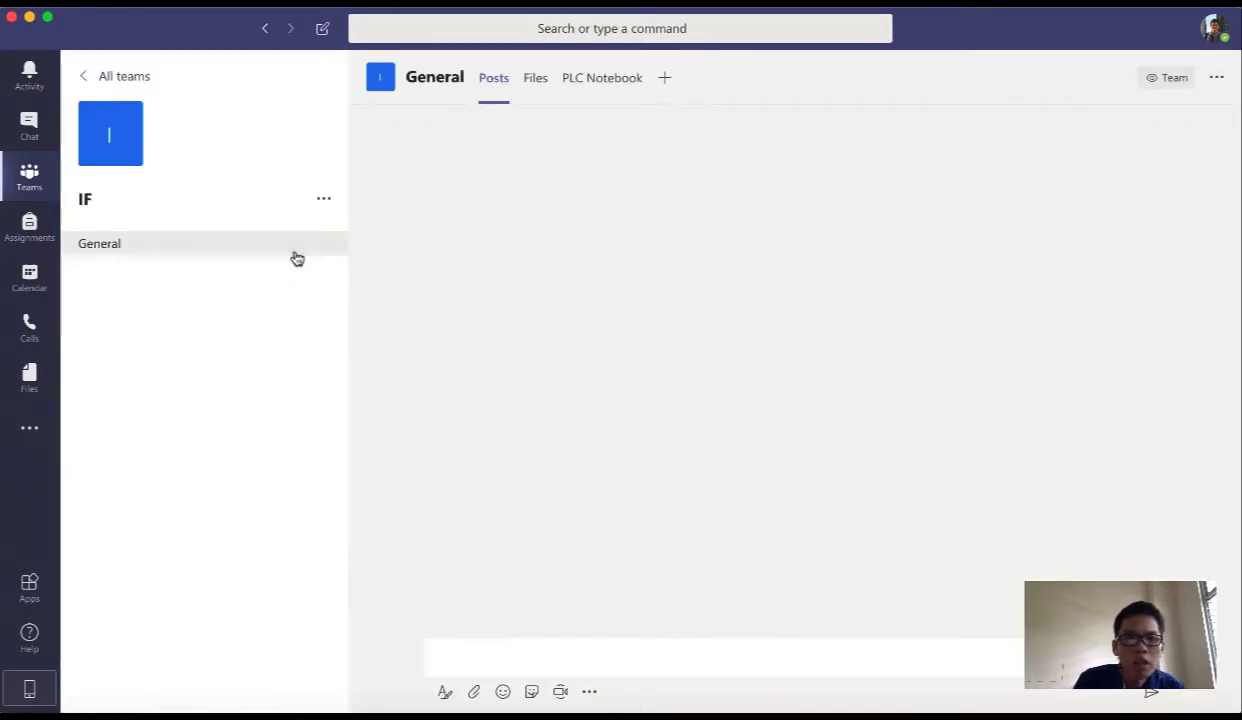
click(325, 203)
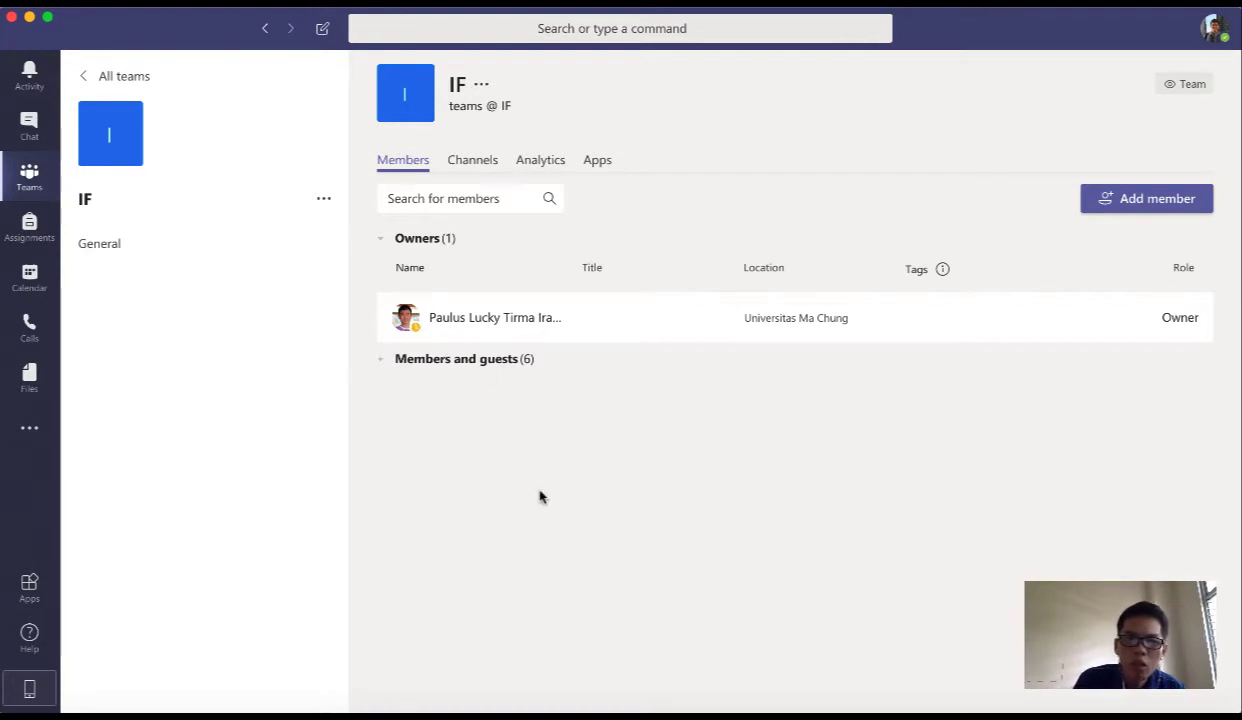
scroll(541, 496, down, 1)
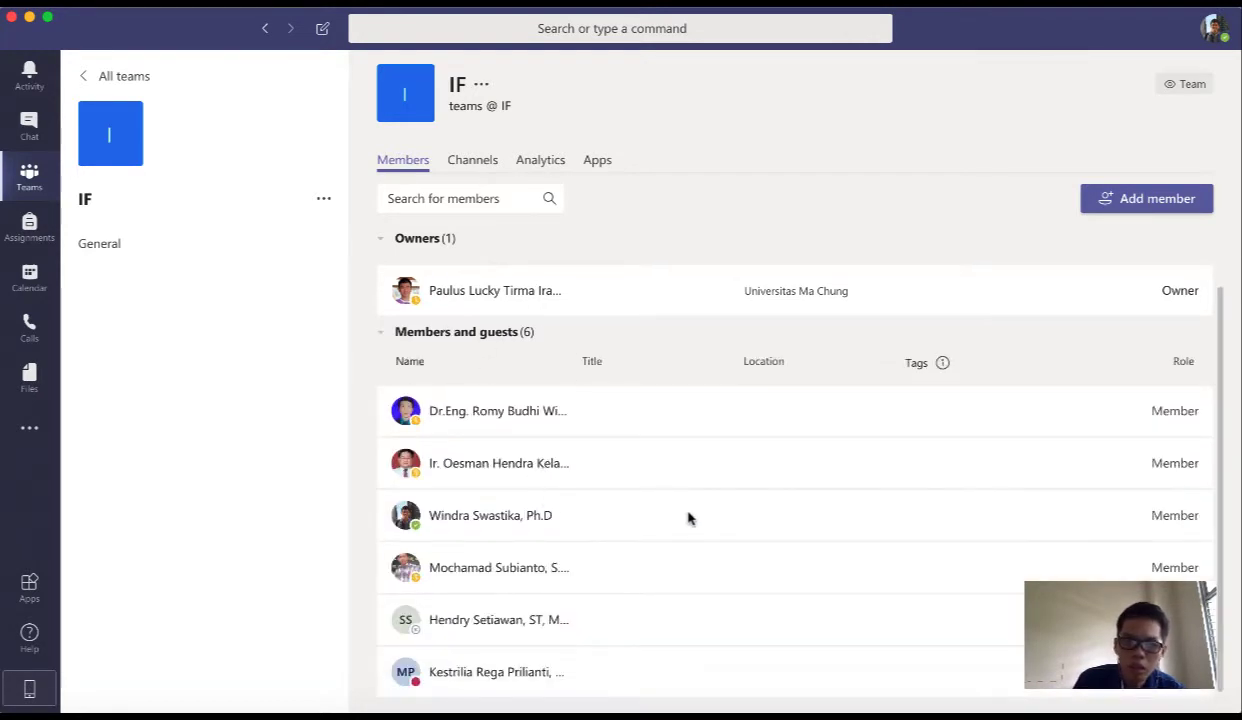
click(131, 87)
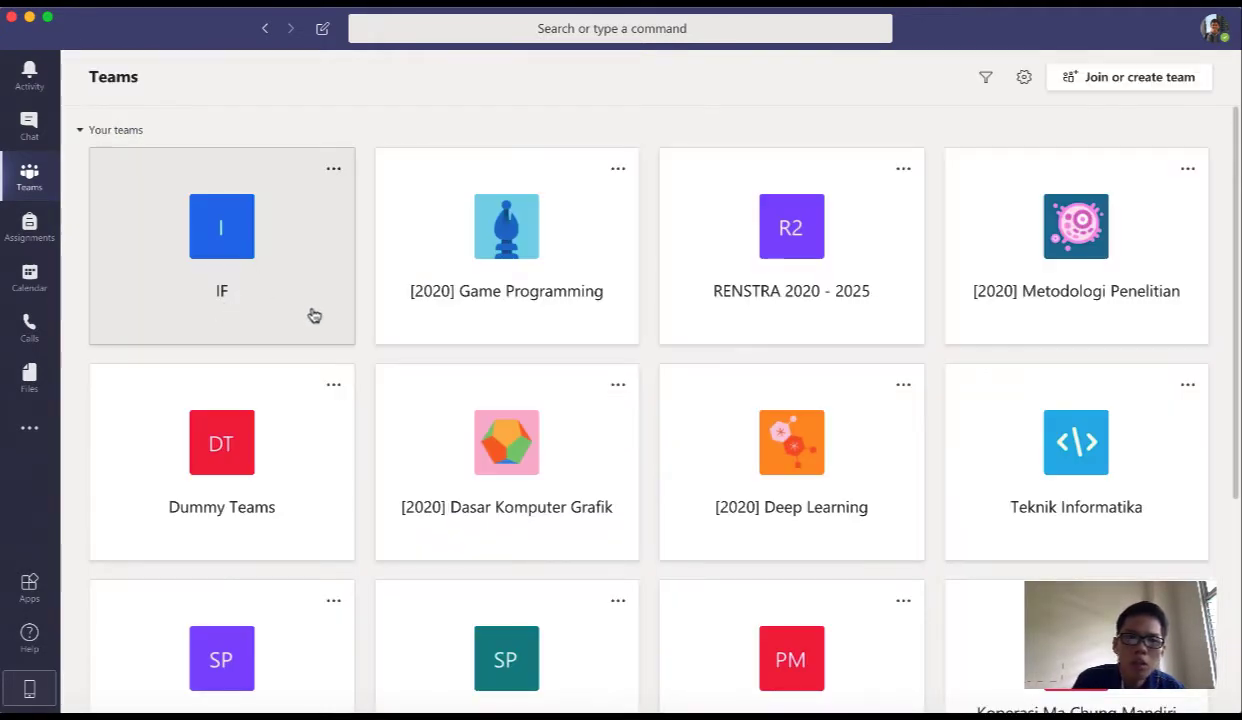
- Add a Planner tab with a new plan named "Seminar AI" to the IF team's General channel
click(280, 264)
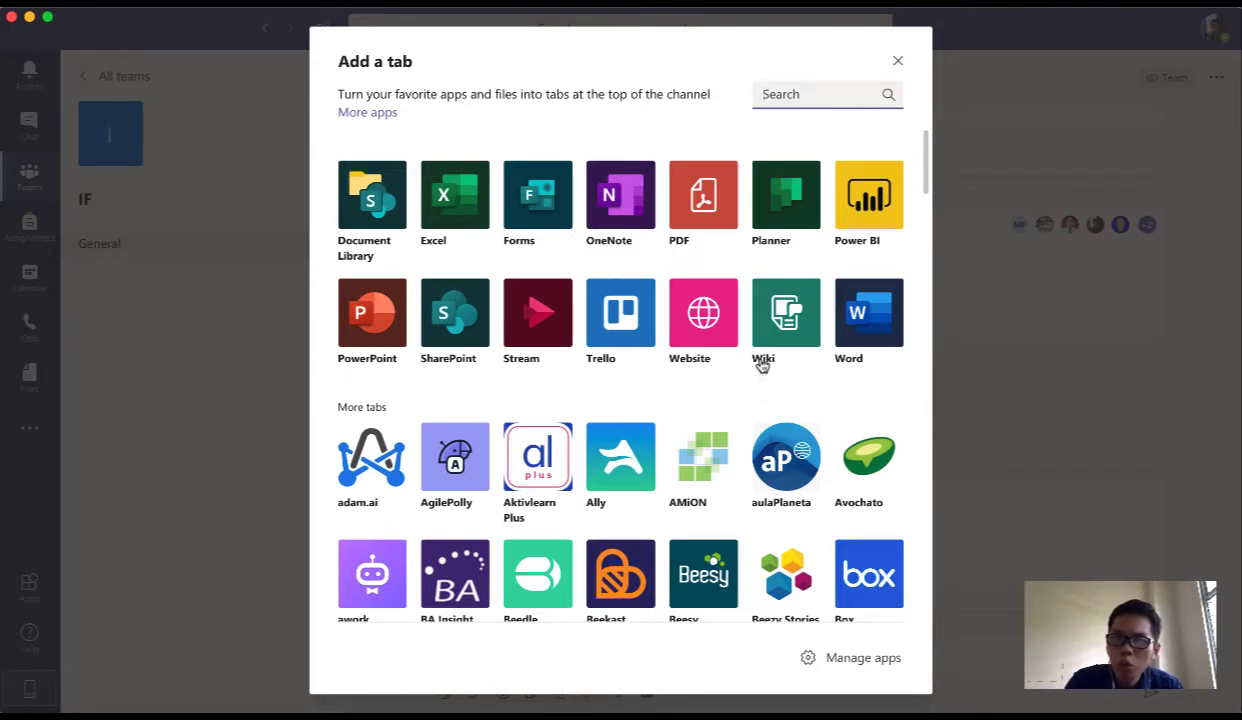
click(782, 196)
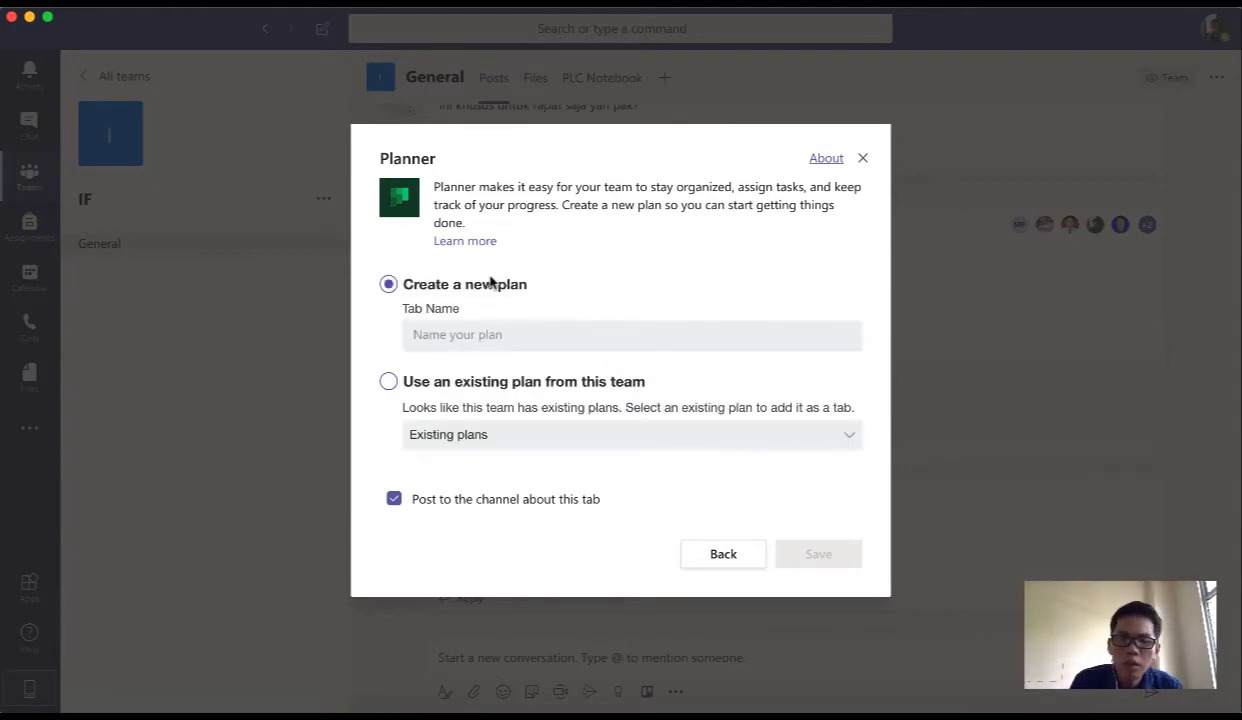
click(485, 334)
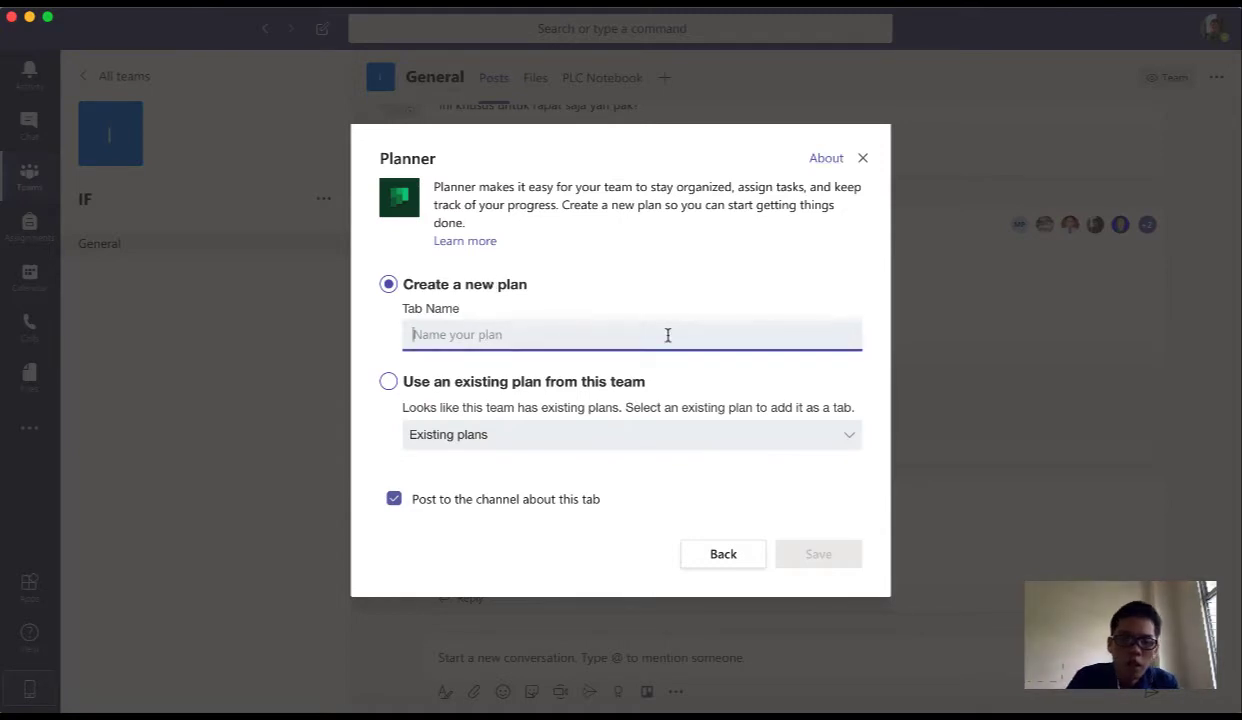
text(Seminar AI)
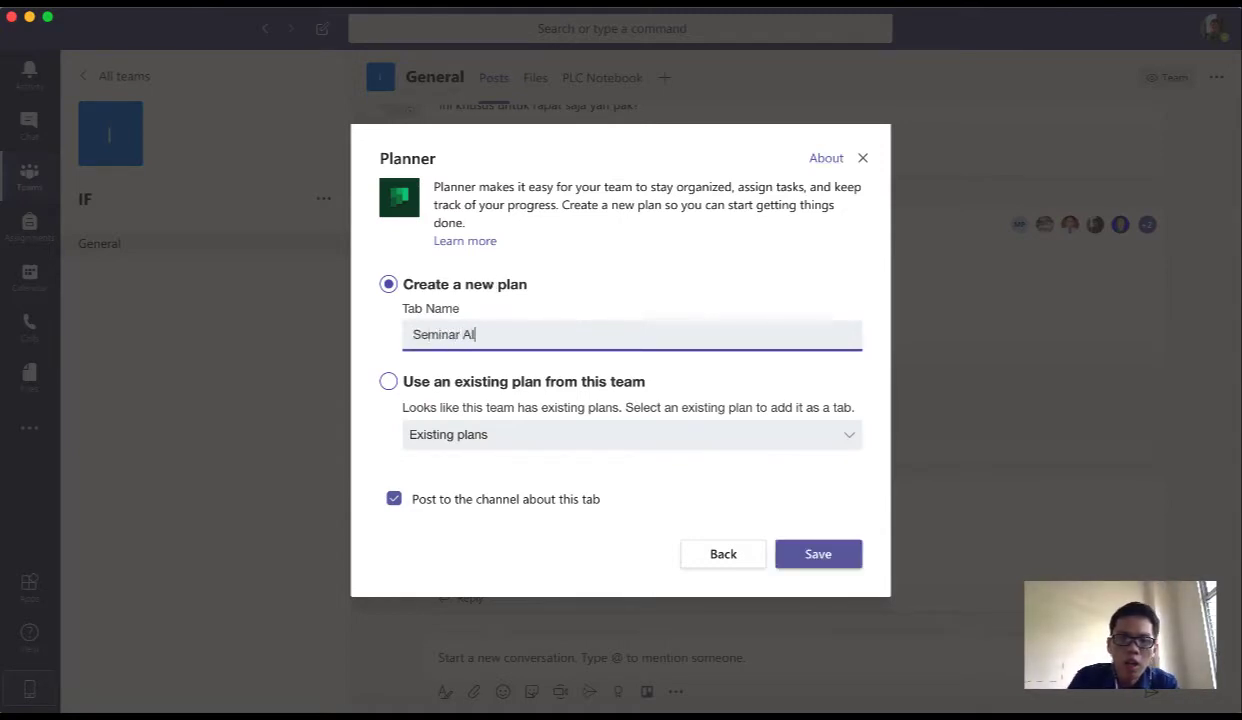
click(824, 555)
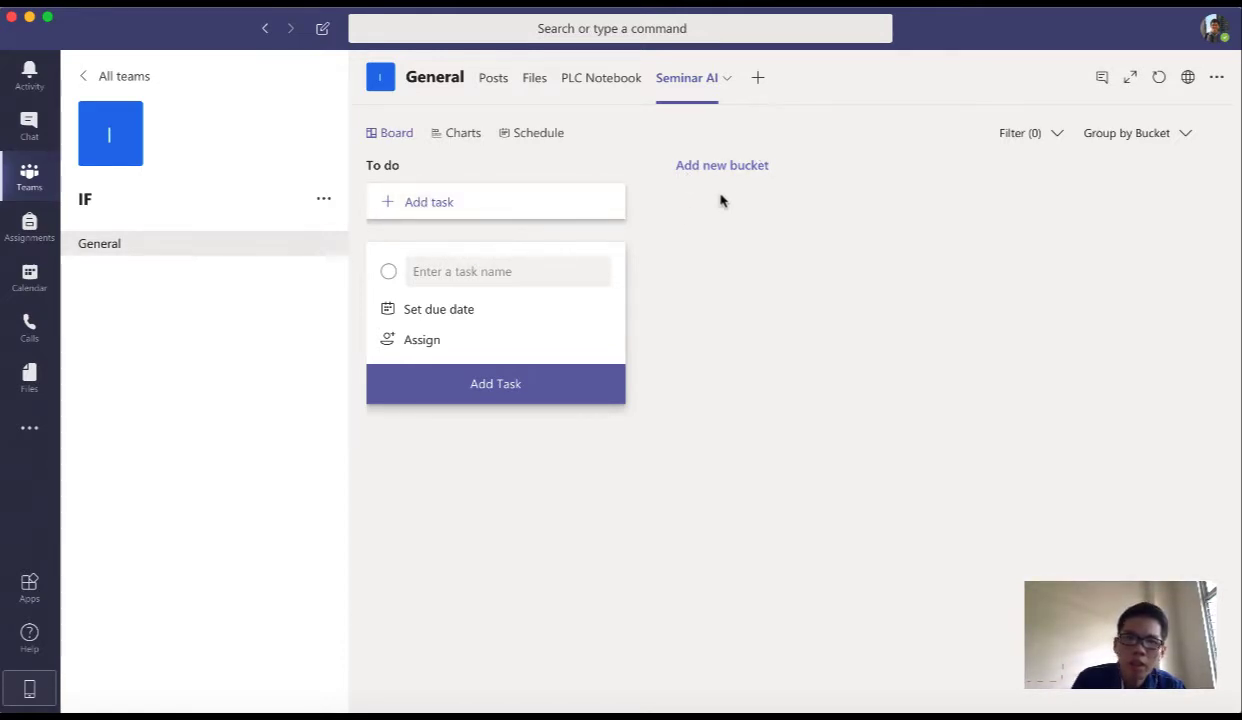
- Name the new To do task "Menghubungi narasumber A" and set its due date to May 27, 2020
click(432, 270)
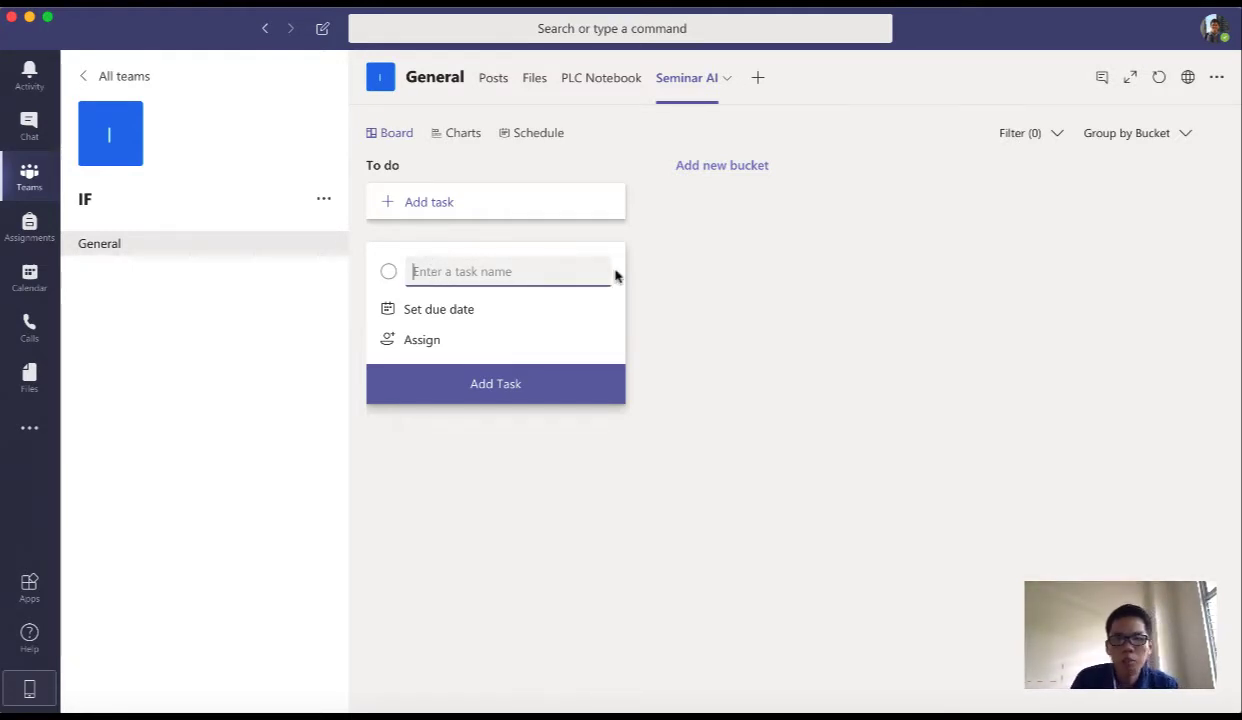
text(Me)
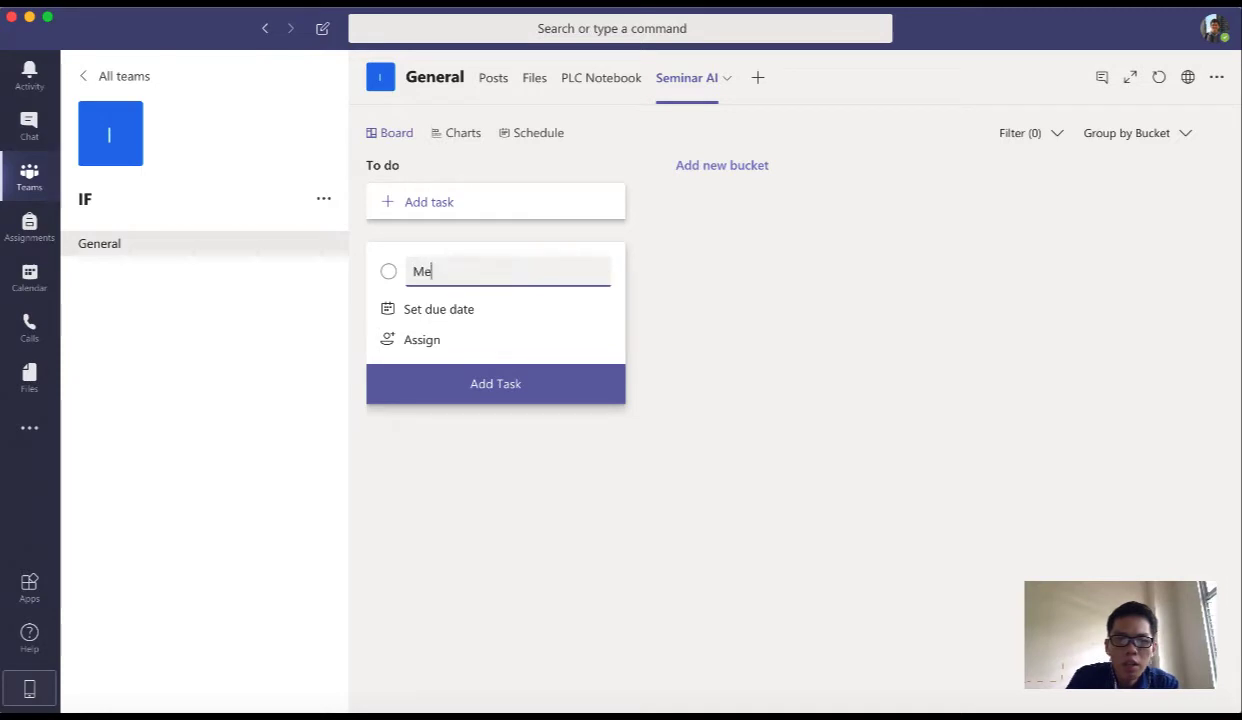
text(nghubung)
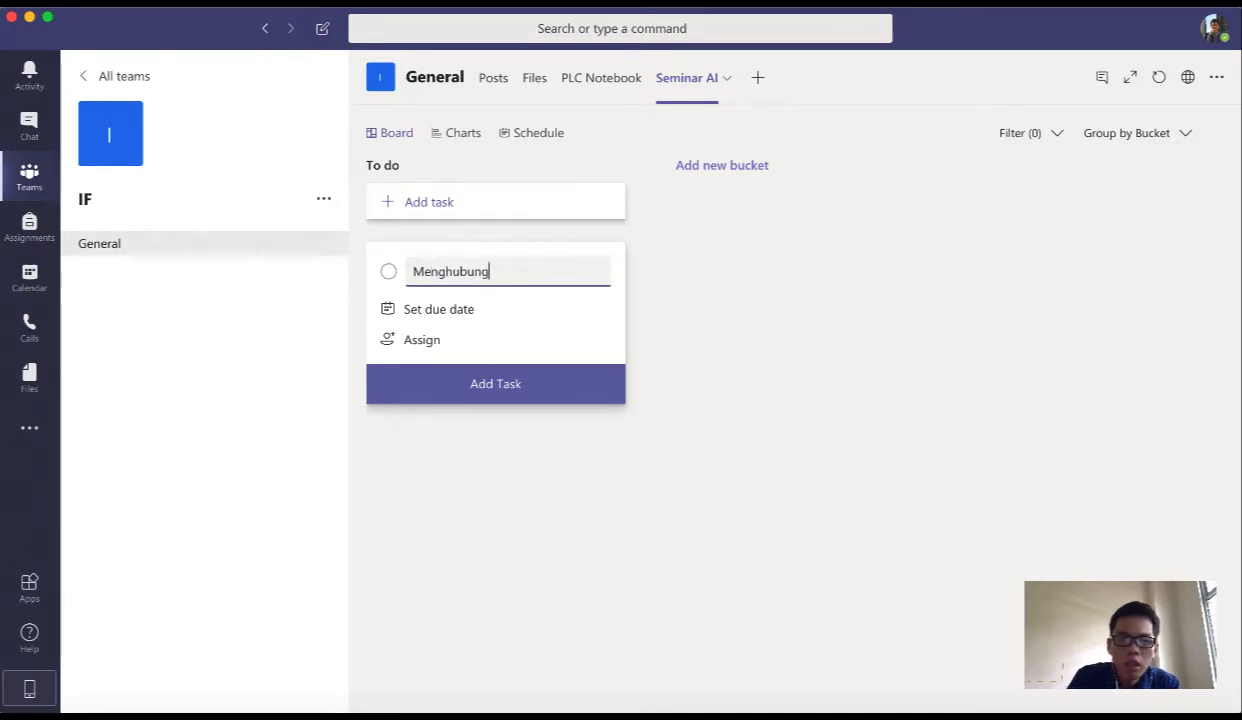
text(i narasum)
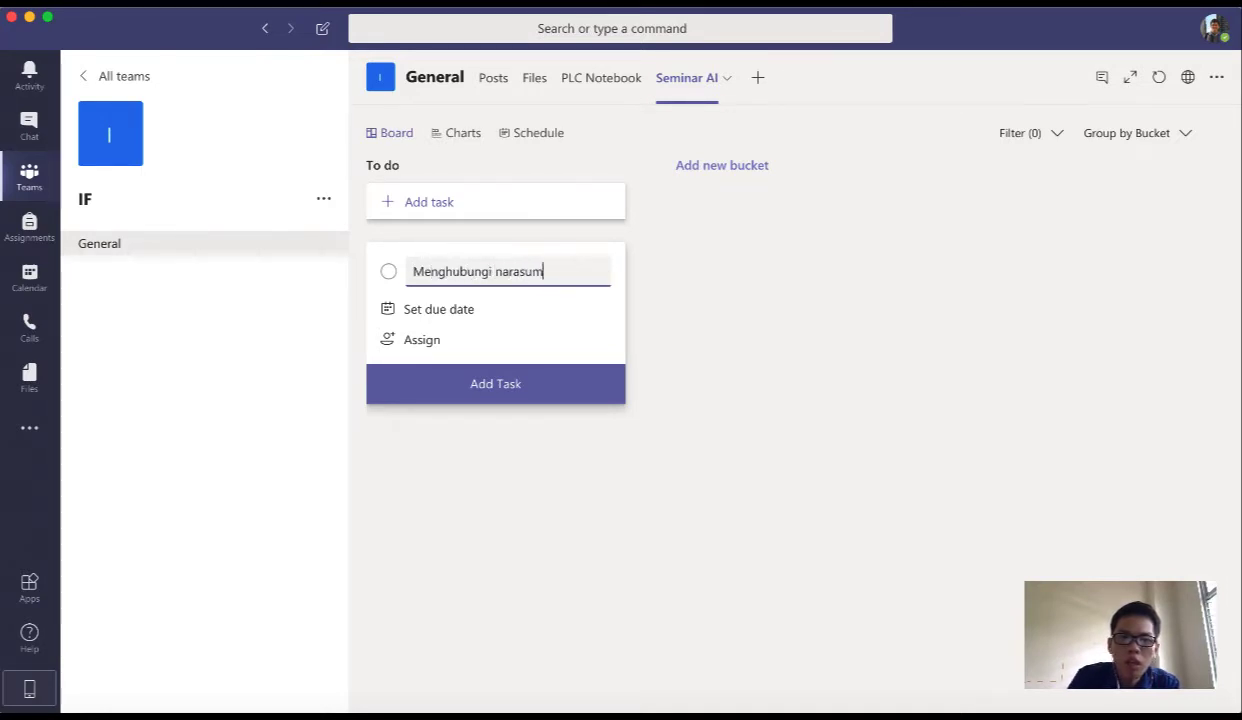
text(ber A)
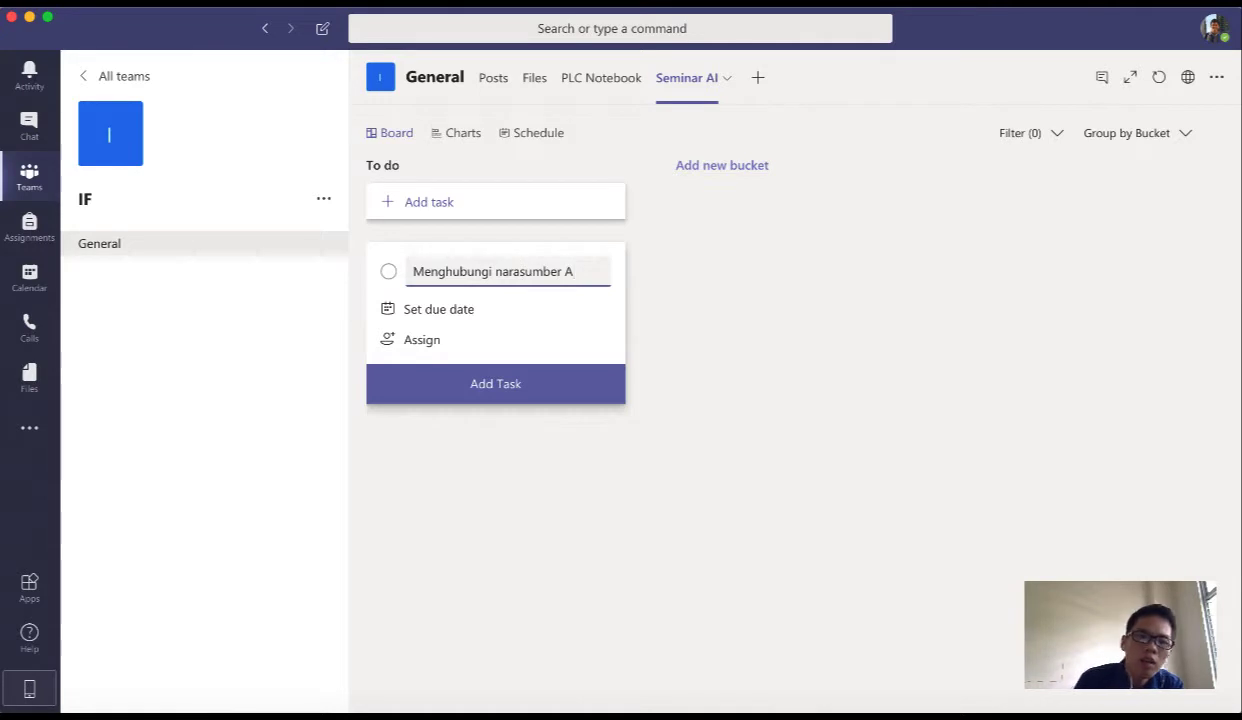
click(495, 312)
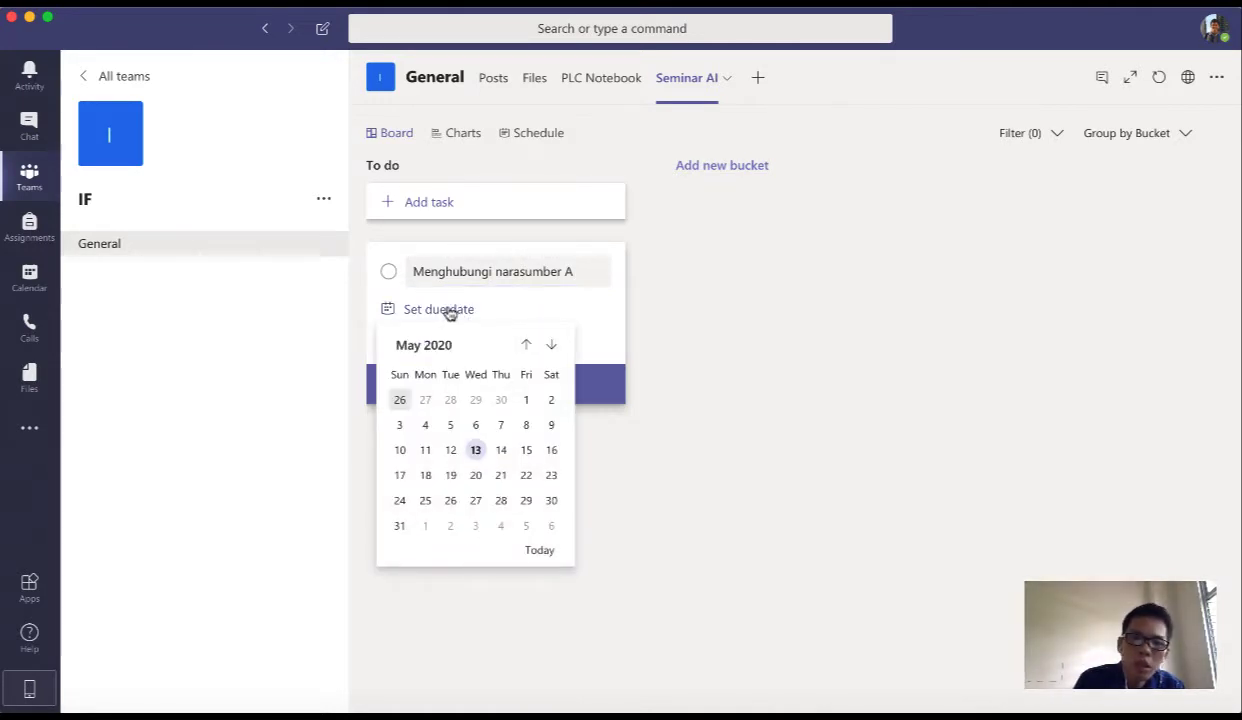
click(476, 501)
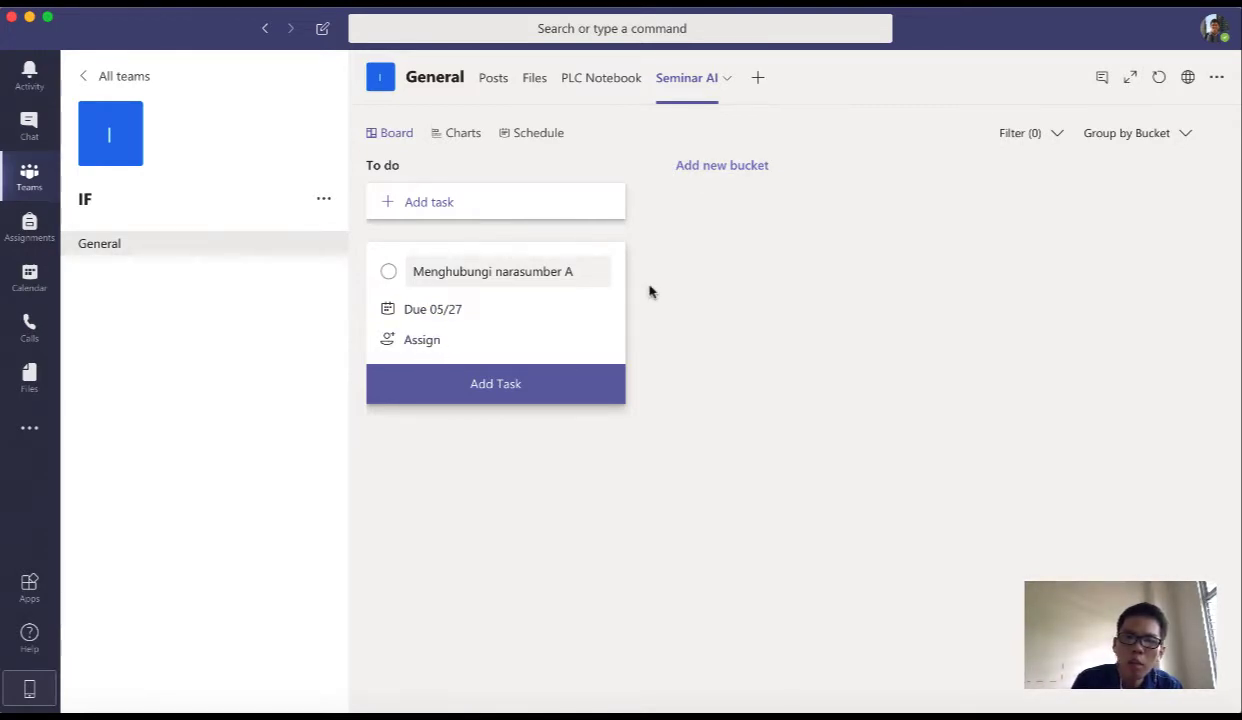
- Assign the narasumber A task to the second suggested team member and add it to the To do bucket
click(421, 340)
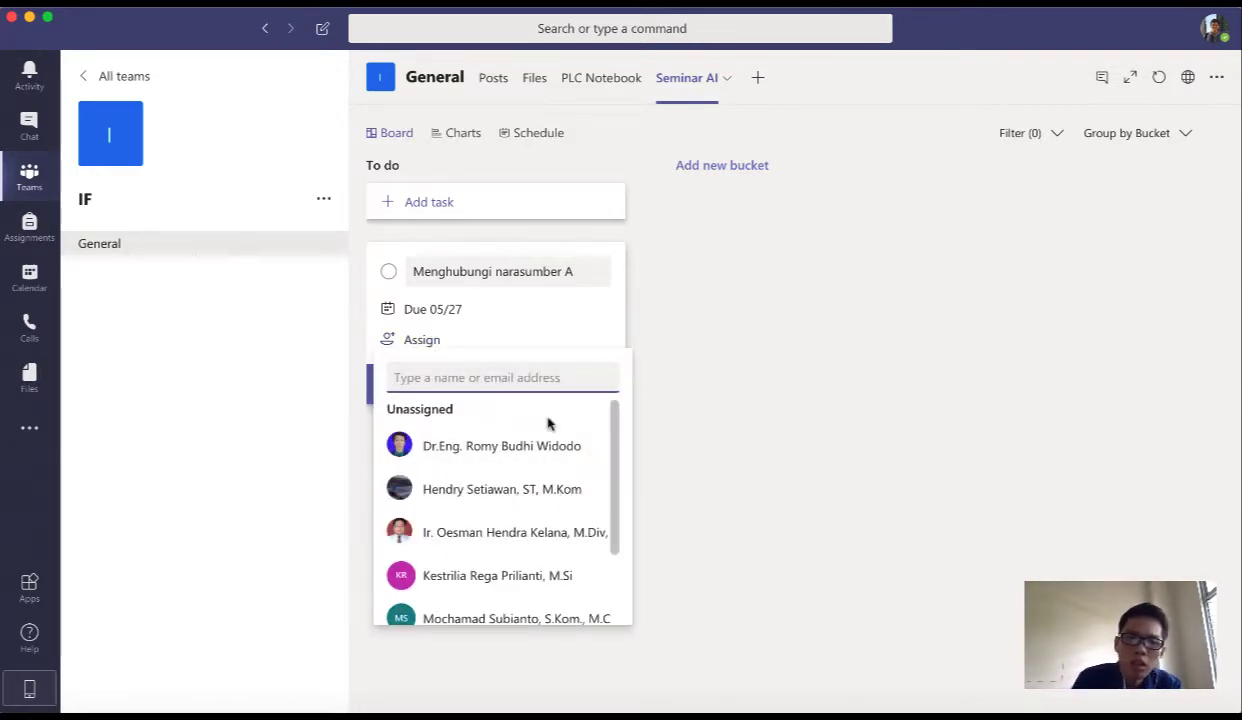
click(505, 489)
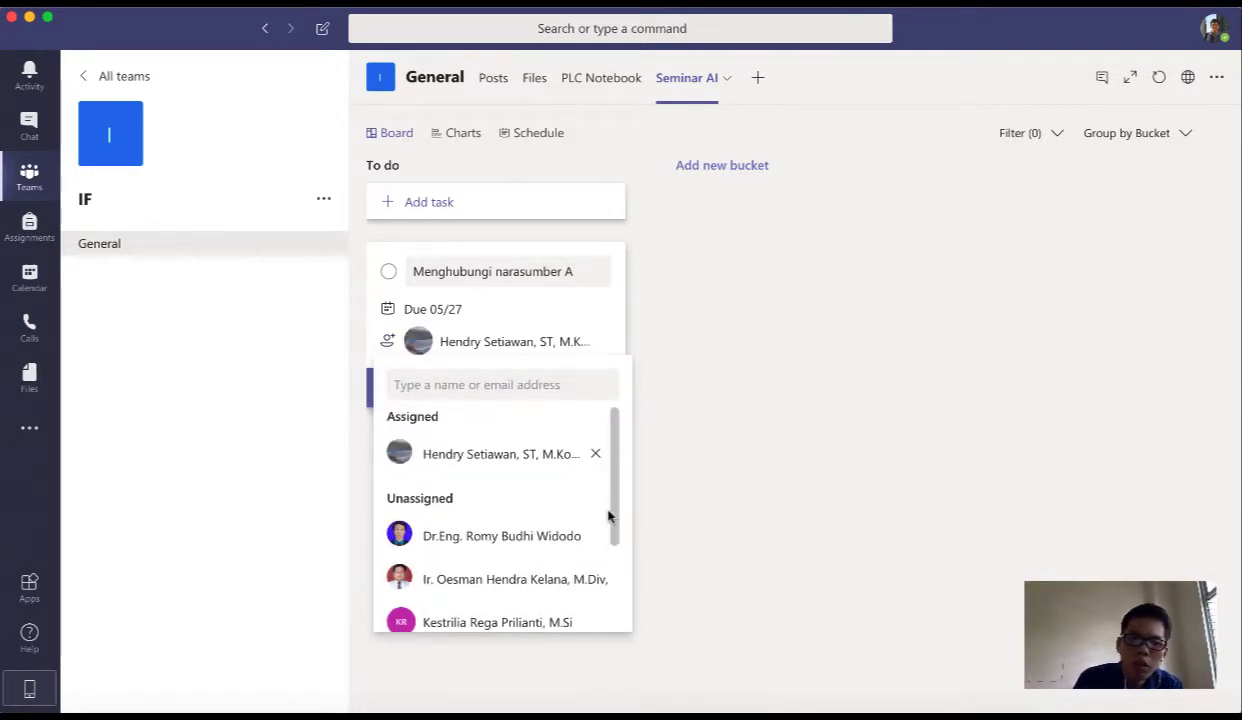
click(685, 421)
click(474, 396)
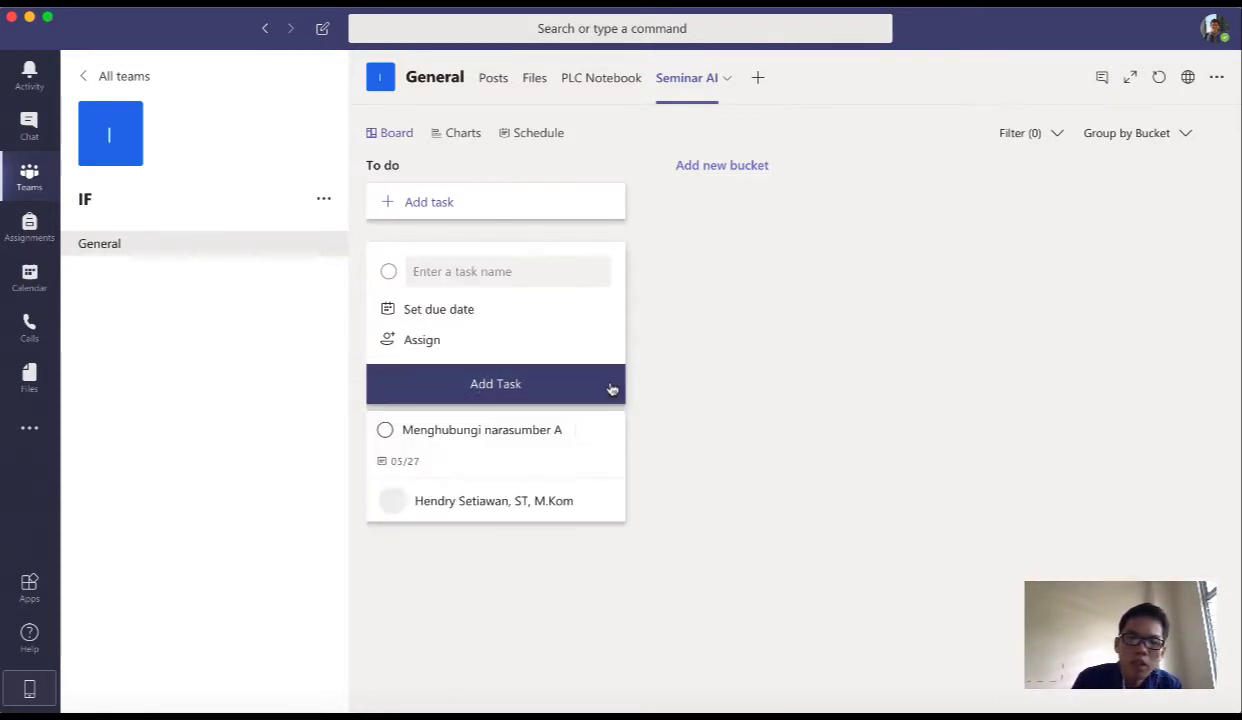
- Name the next To do task "Menghubungi narasumber B" and set its due date to May 27, 2020
click(516, 272)
text(Mengh)
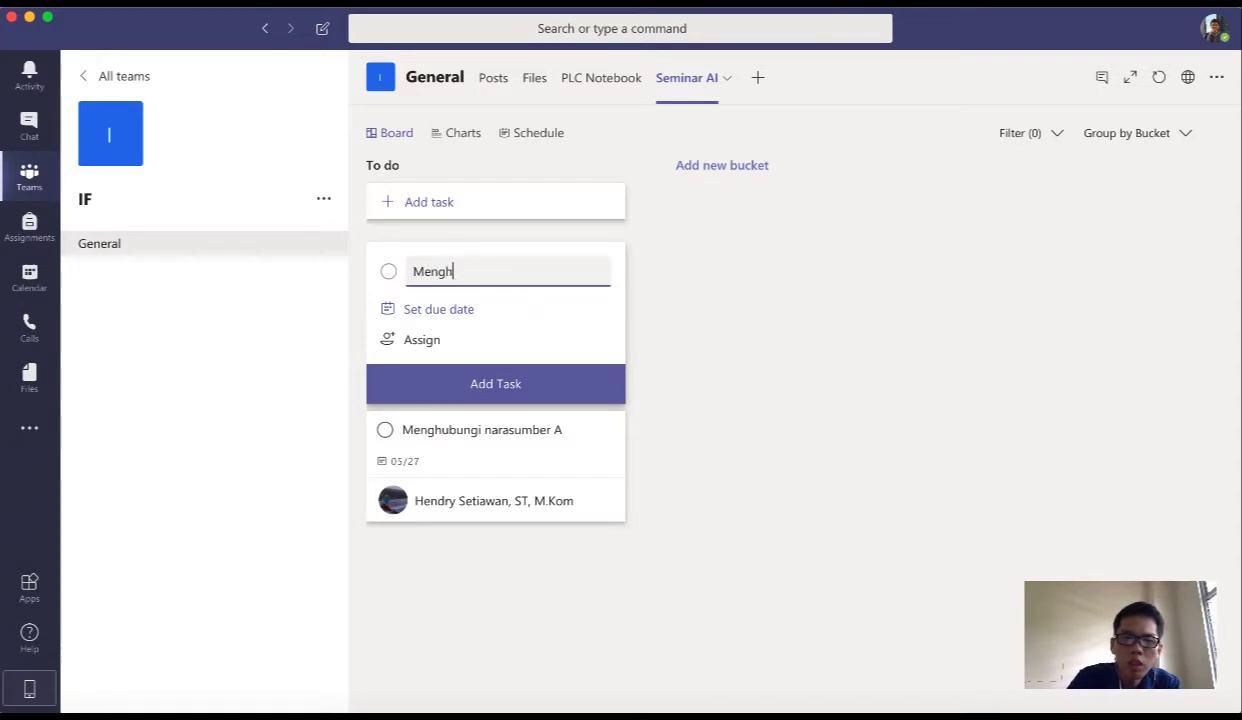
text(ubungi Nara)
key(BackSpace)
key(BackSpace)
key(BackSpace)
key(BackSpace)
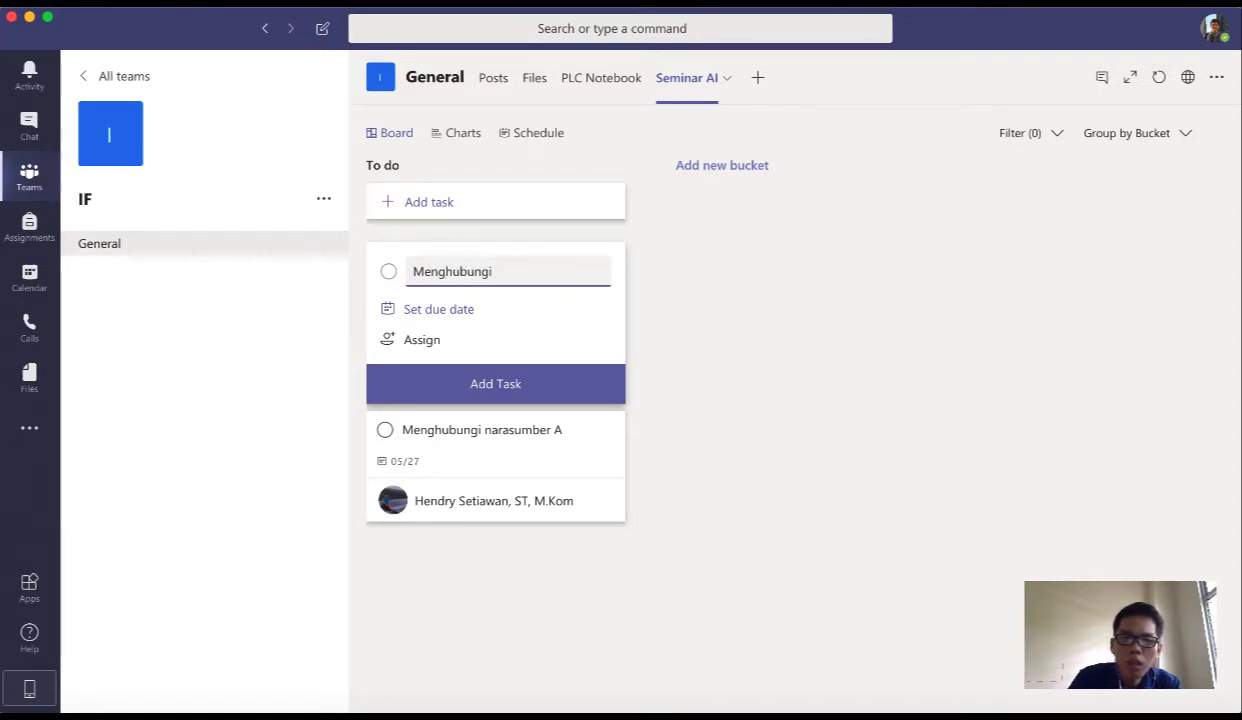
text(narasumber B)
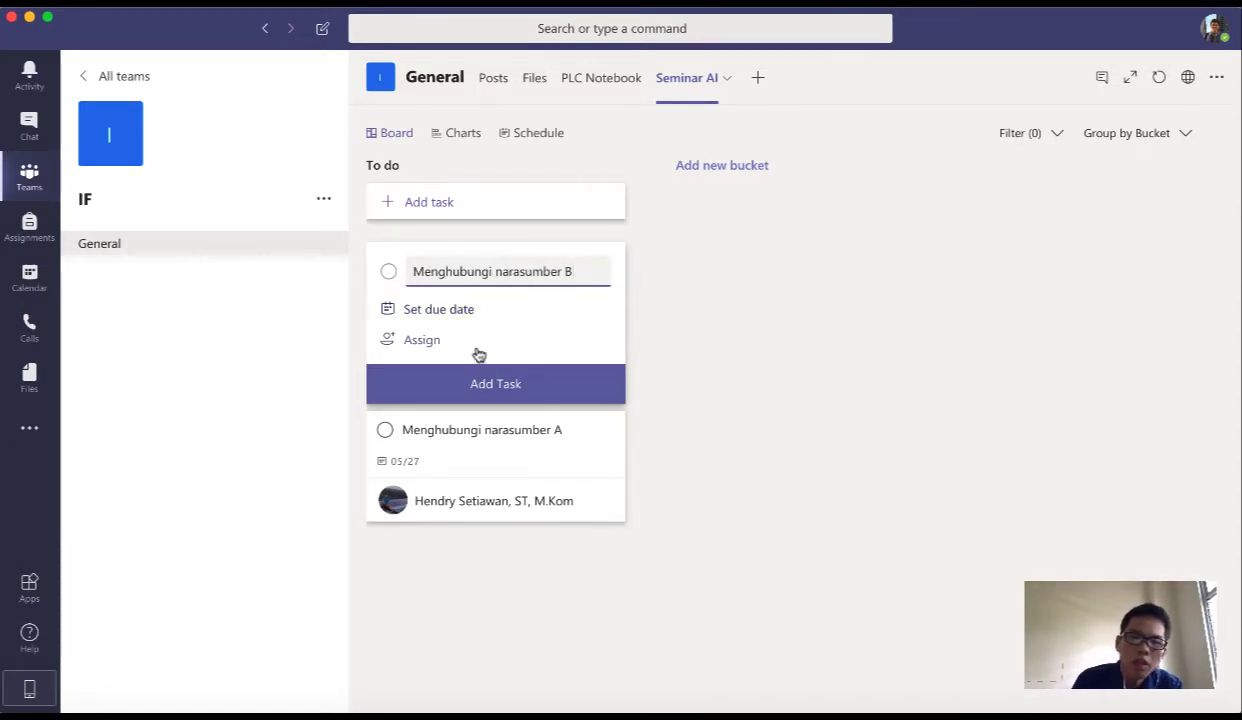
click(453, 312)
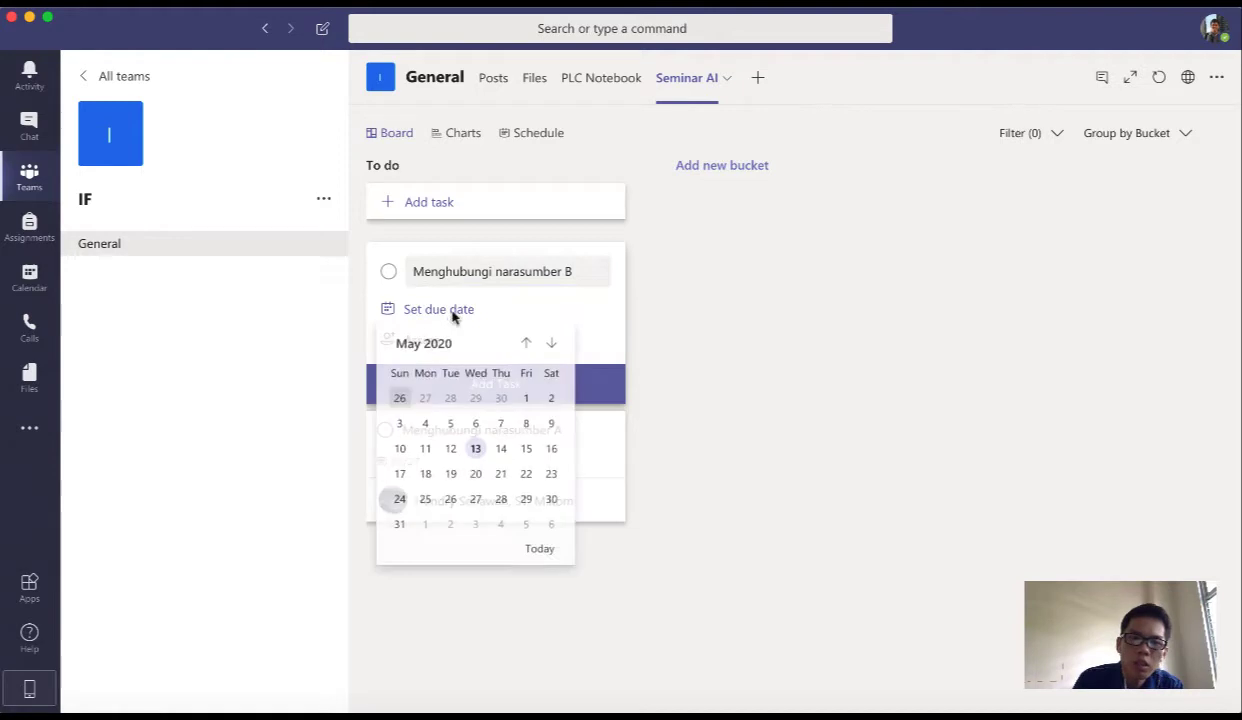
click(475, 497)
- Assign the narasumber B task to yourself and add it to the To do bucket
click(433, 345)
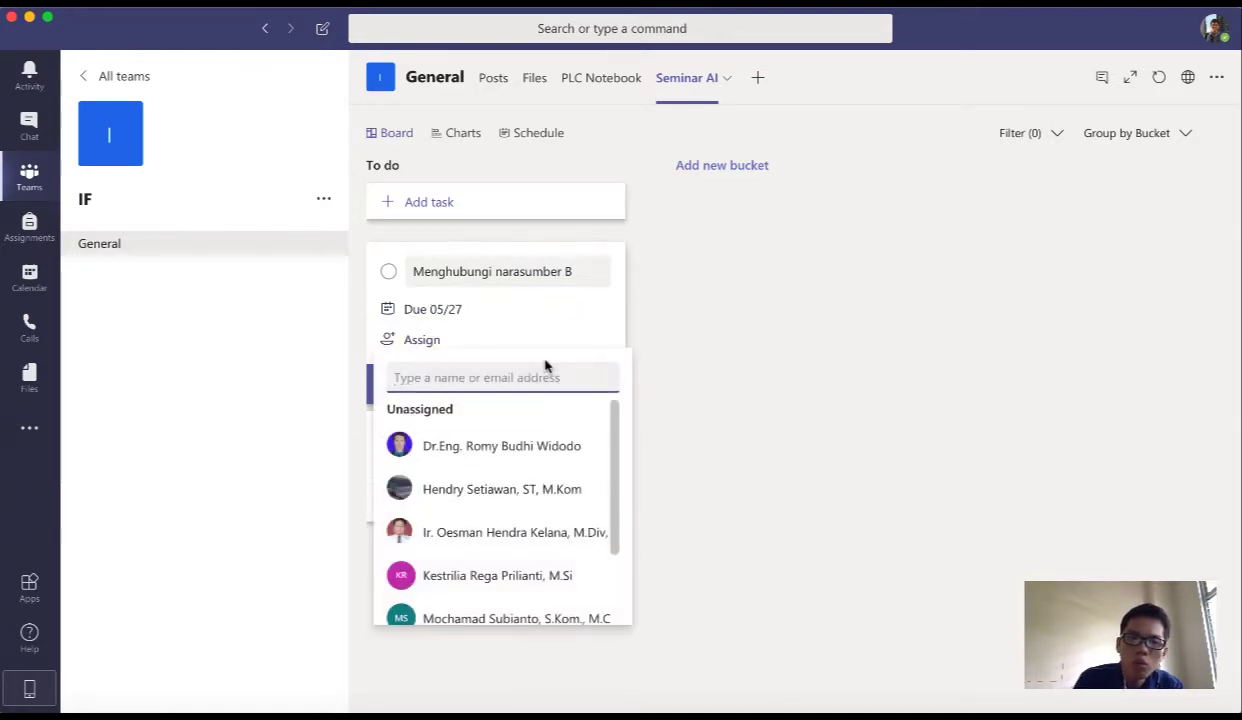
scroll(512, 586, down, 1)
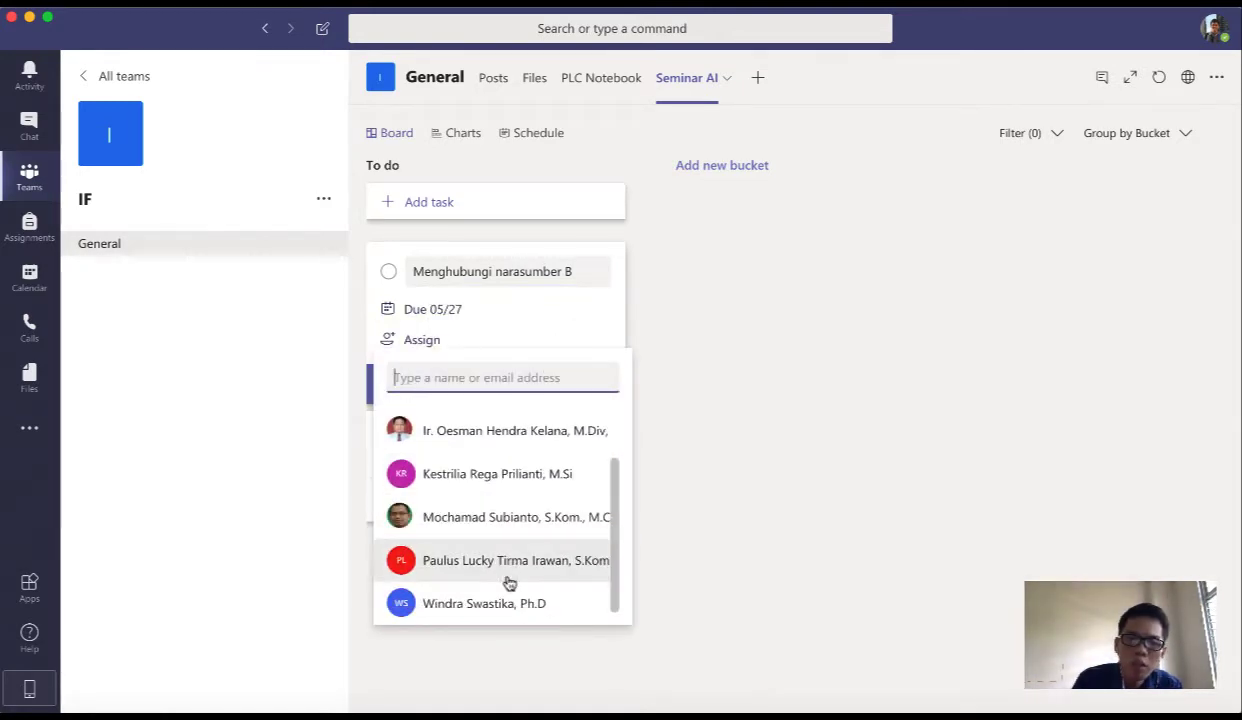
click(507, 584)
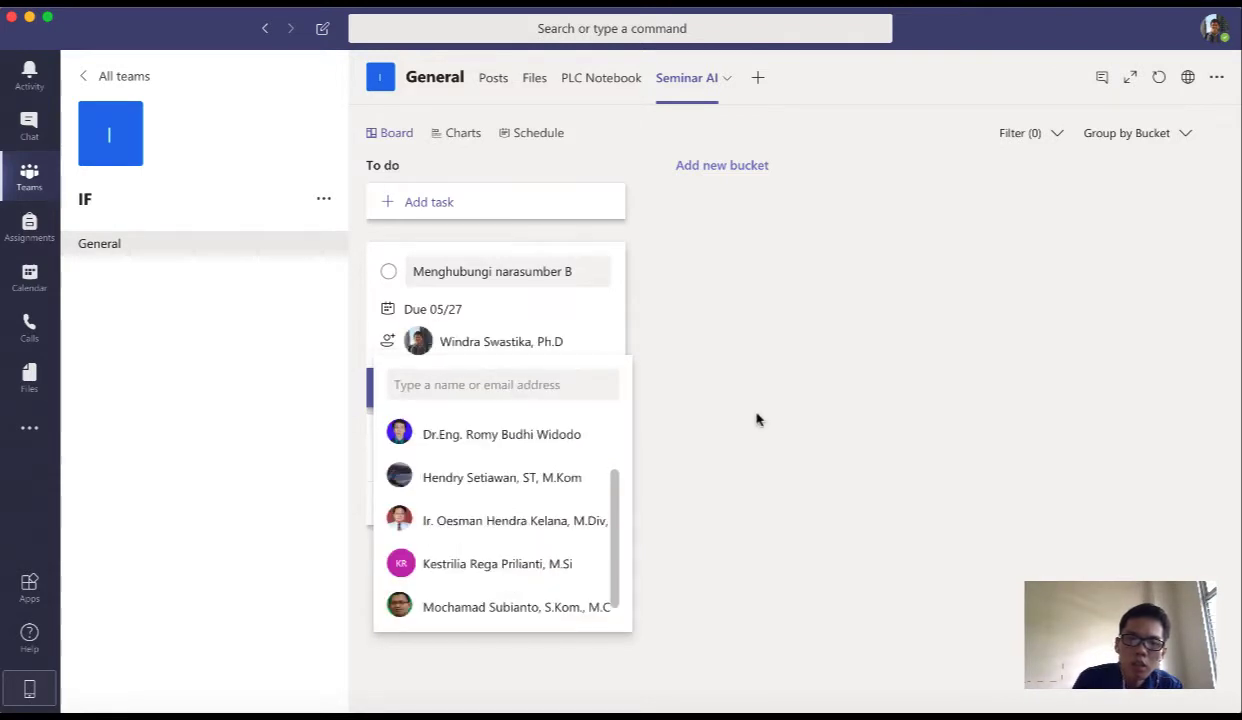
click(687, 396)
click(500, 386)
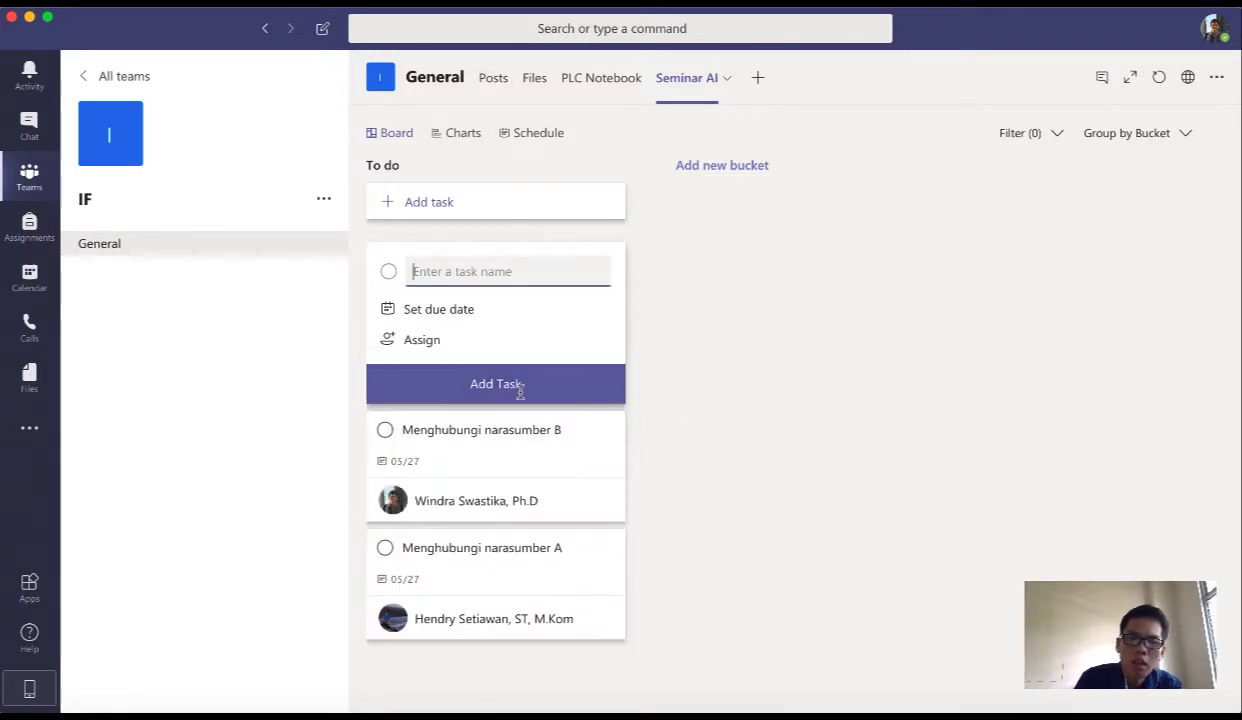
- Add an unassigned To do task named "Menghubungi narasumber C" with a due date of May 27, 2020
text(Menghub)
key(BackSpace)
text(un)
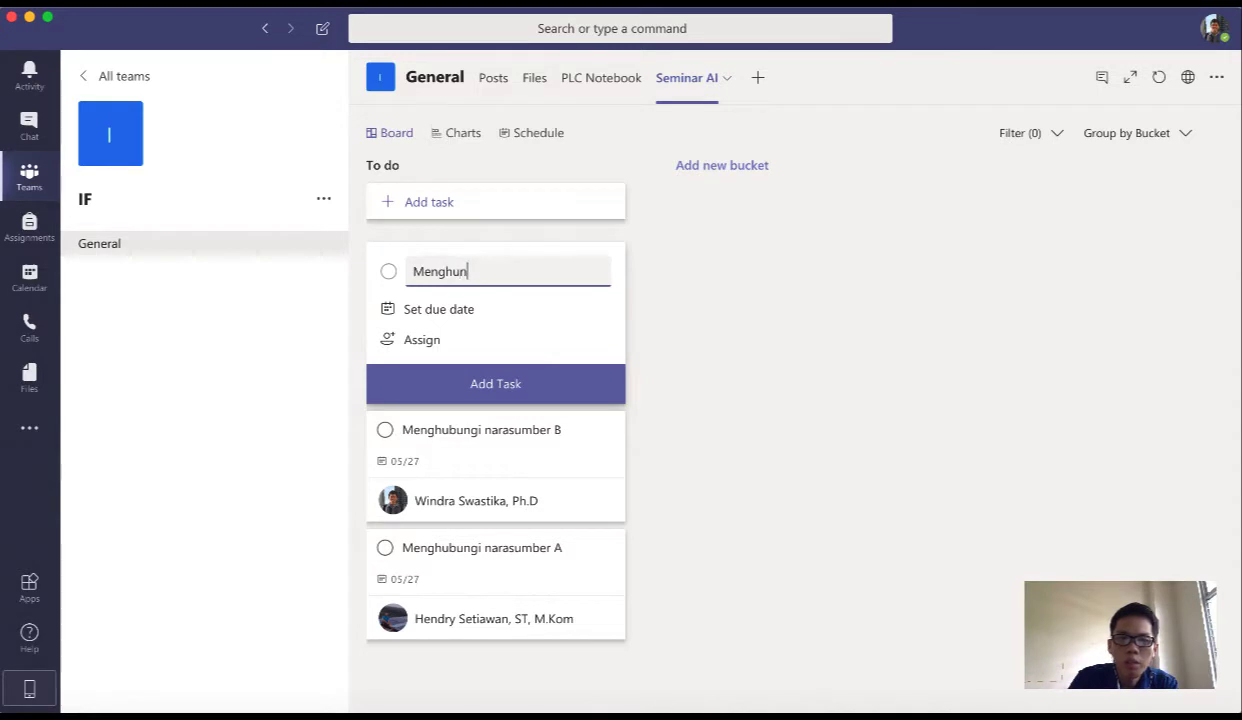
key(BackSpace)
text(bungi )
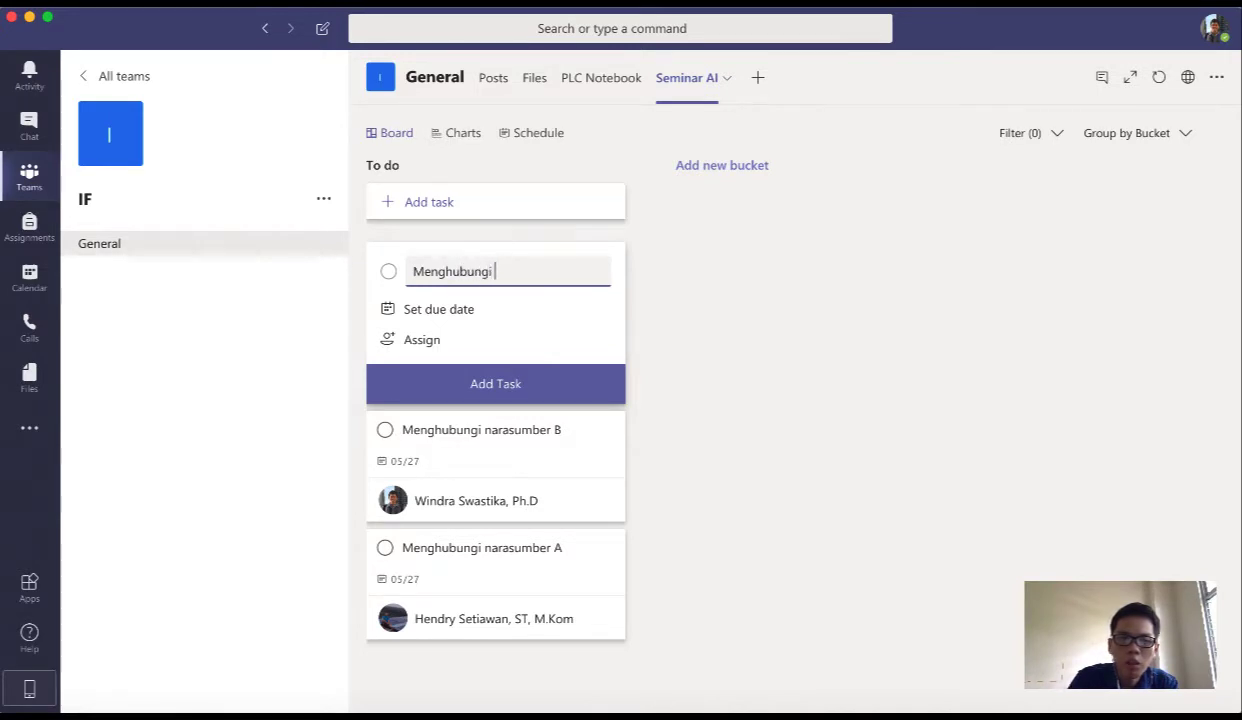
text(narasumb)
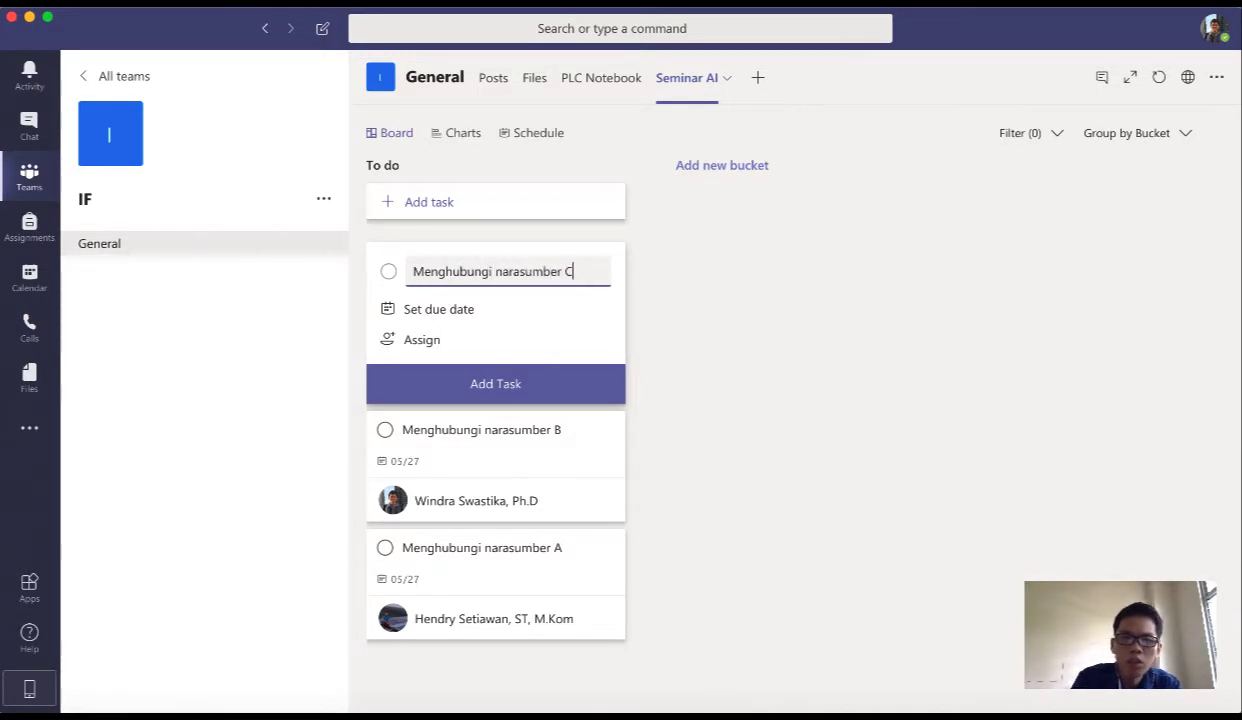
text(er C)
click(438, 312)
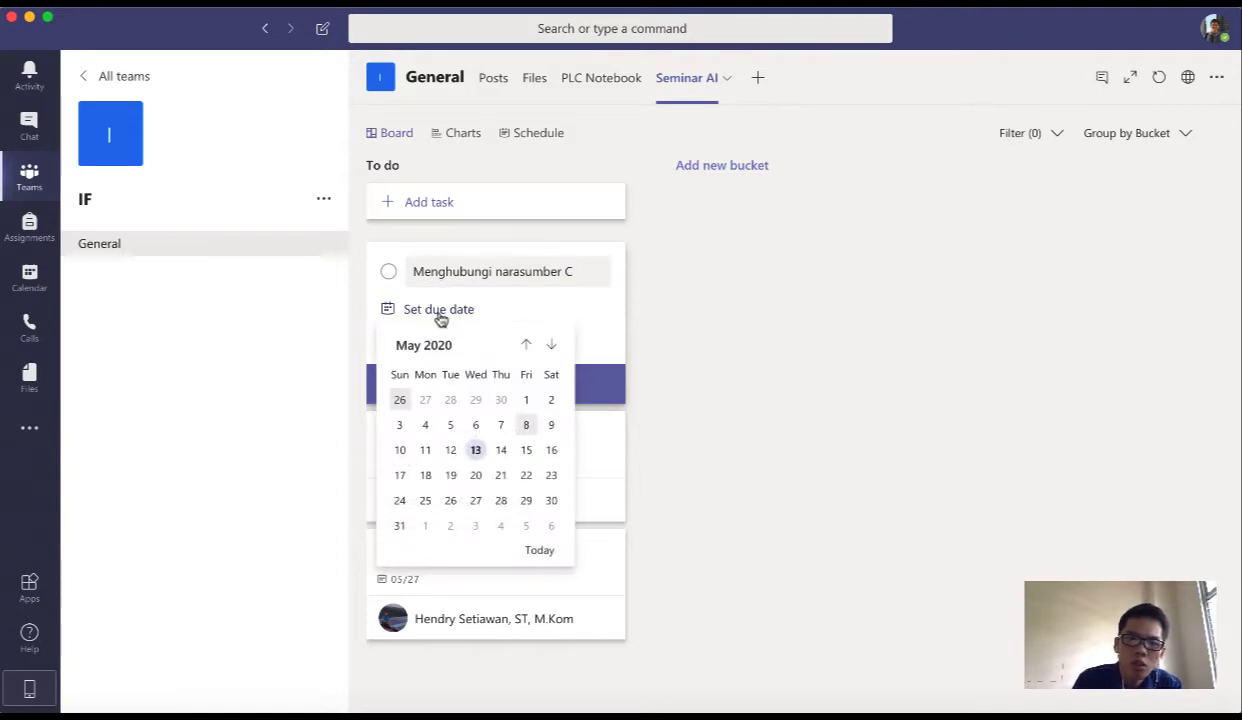
click(477, 502)
click(487, 385)
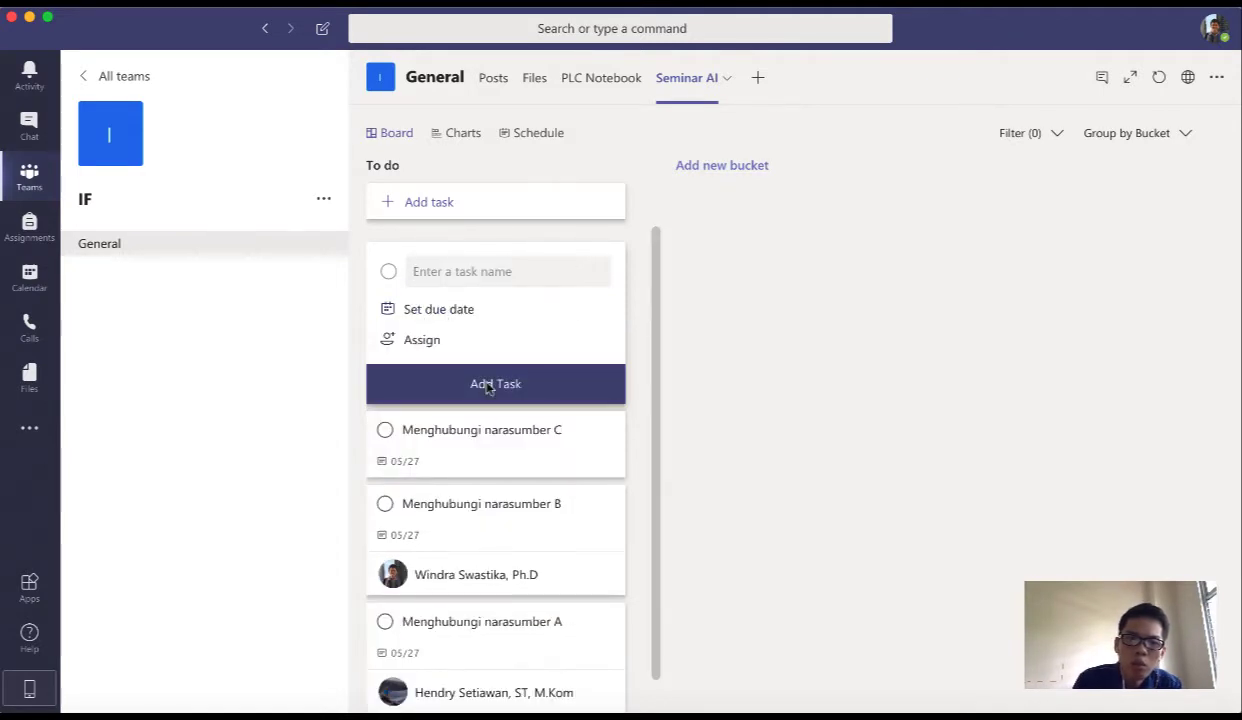
- Review the details of the "Menghubungi narasumber C" task down to its comments and close them
click(474, 465)
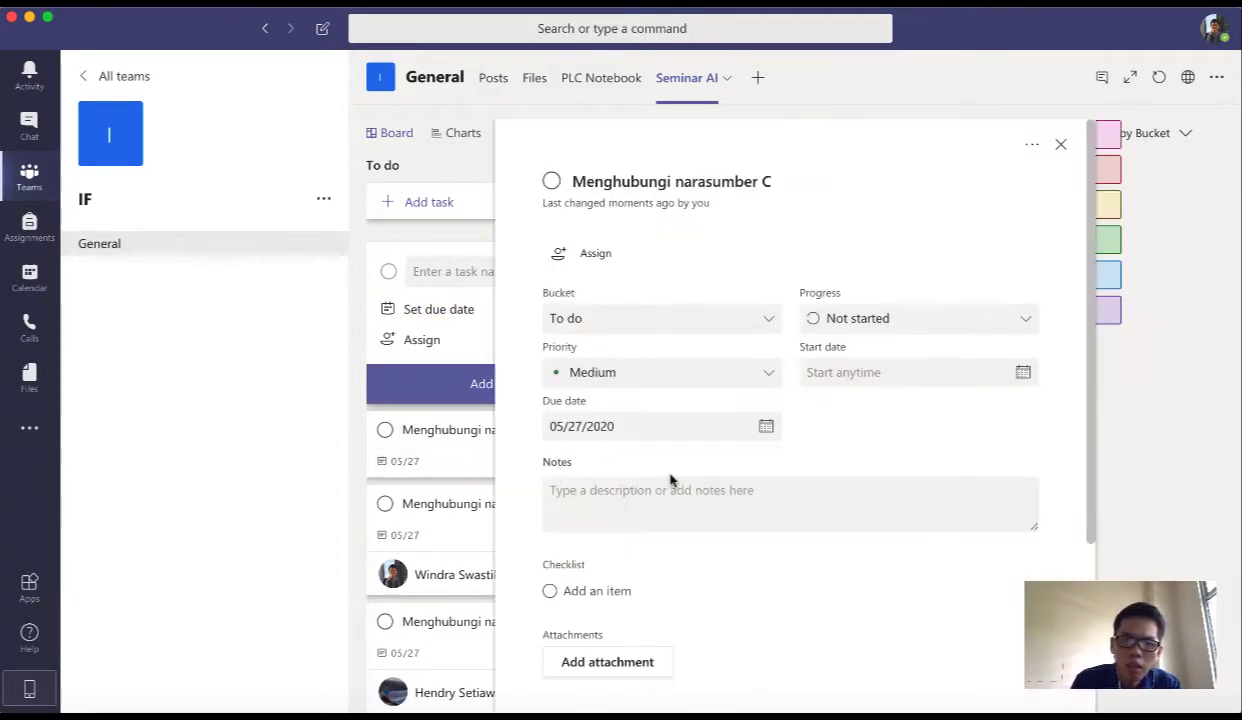
scroll(750, 579, down, 3)
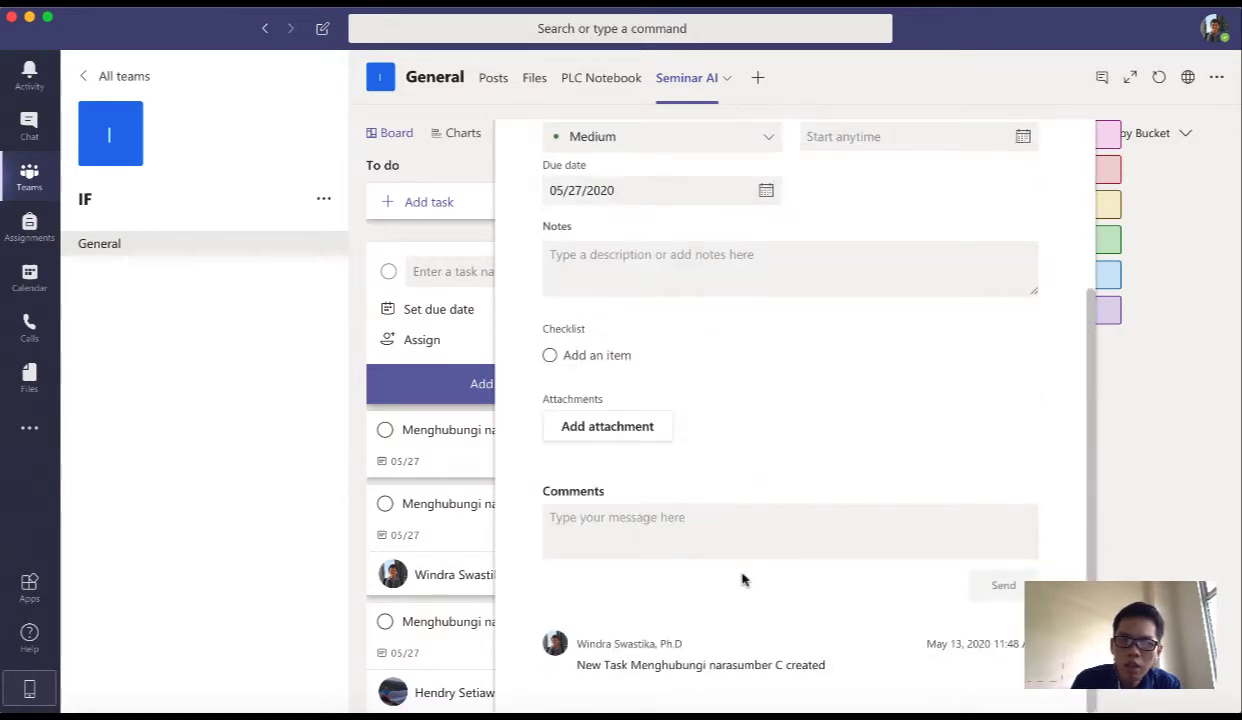
key(Escape)
key(Escape)
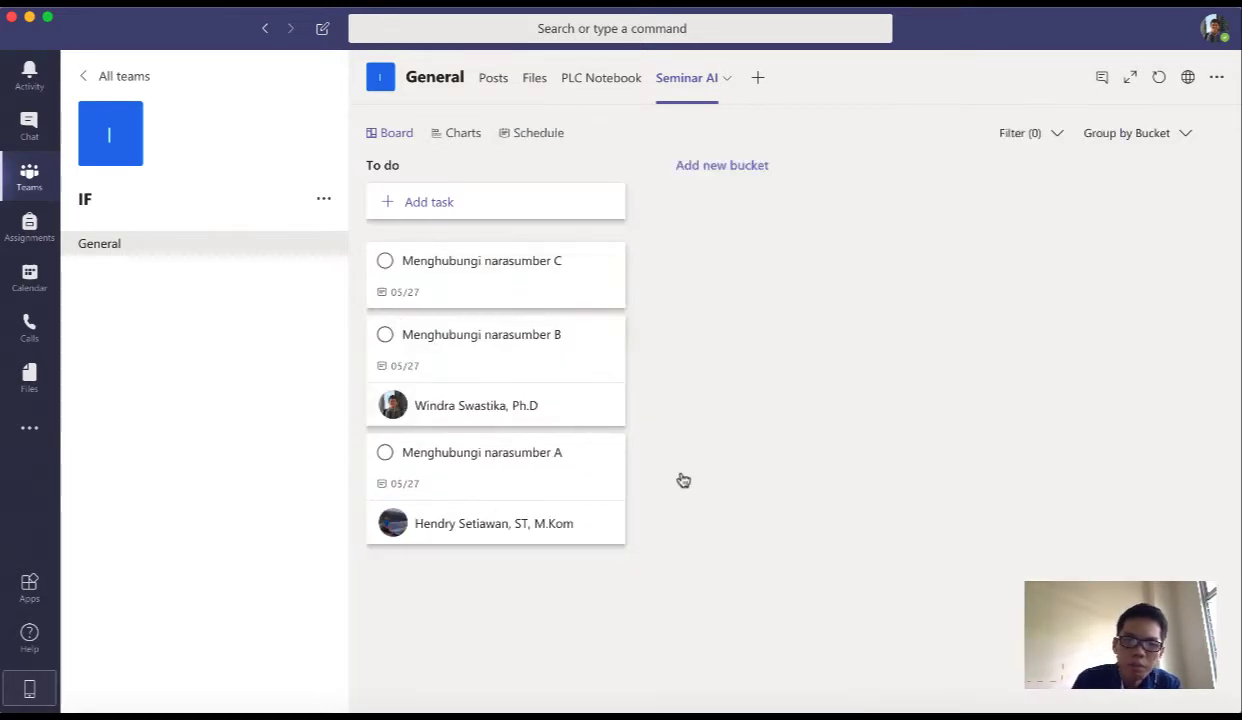
- Assign the "Menghubungi narasumber C" task to a colleague other than those on the A and B tasks, and close its details
click(445, 268)
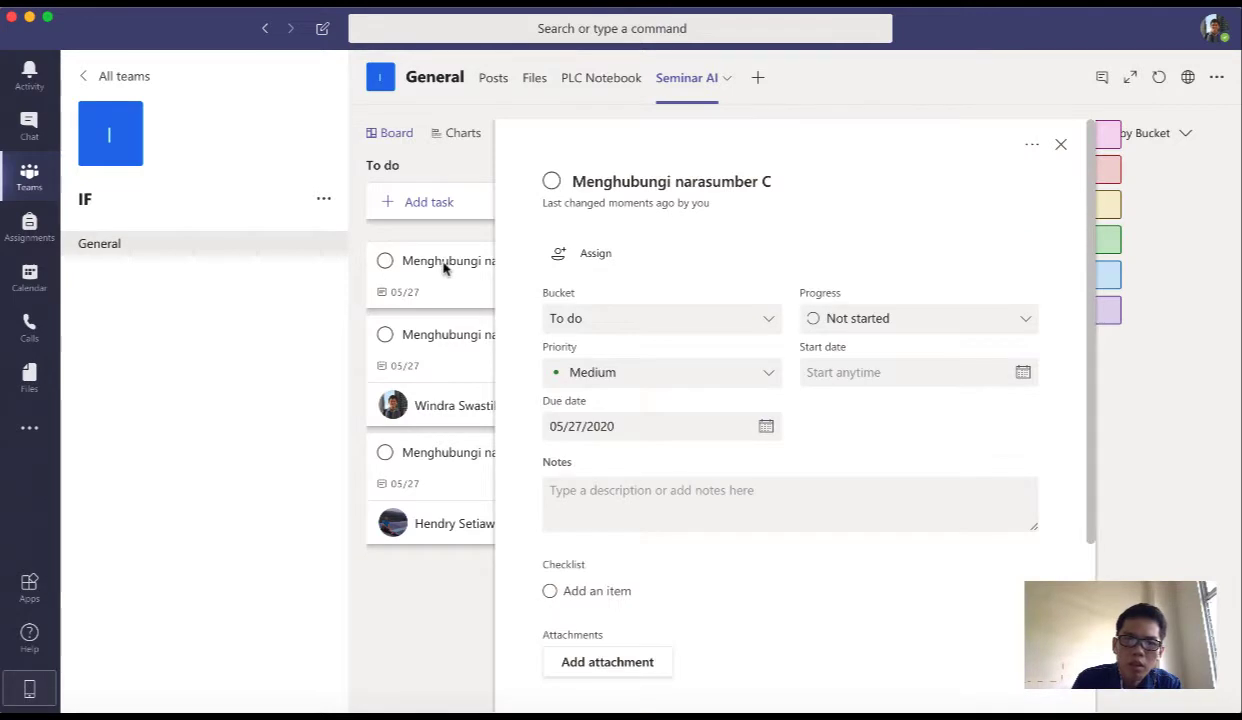
click(599, 255)
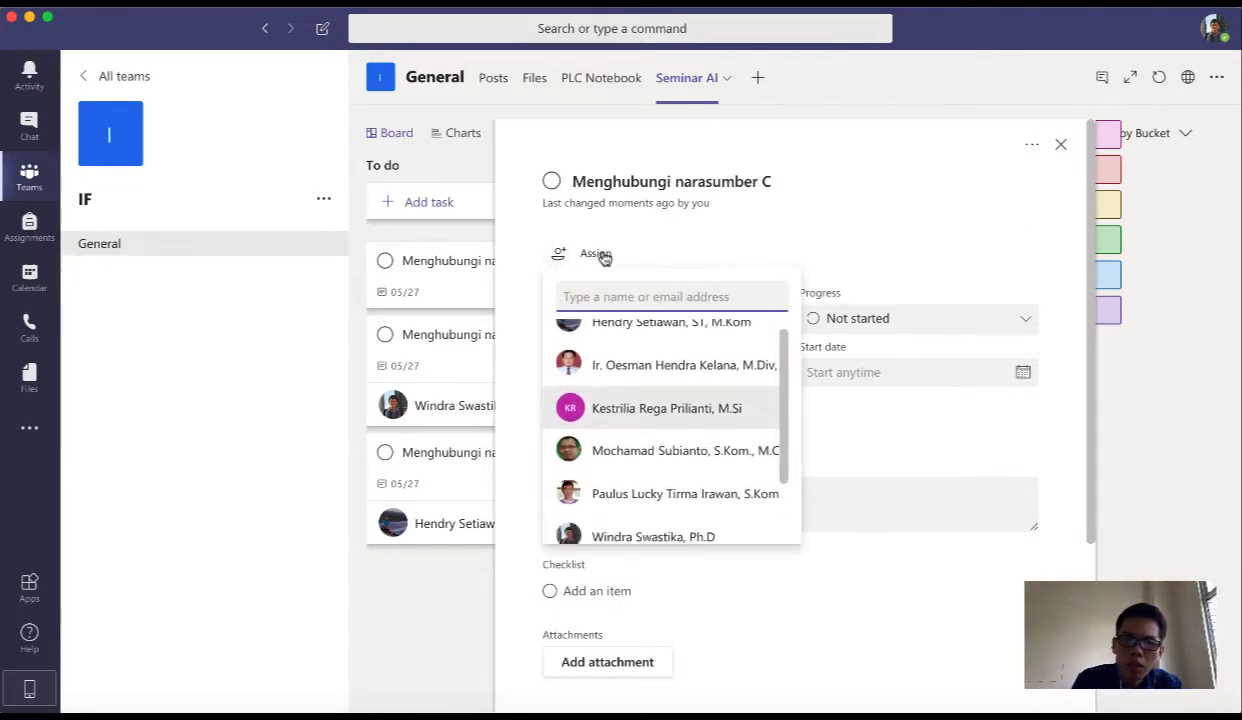
scroll(672, 470, down, 1)
click(672, 490)
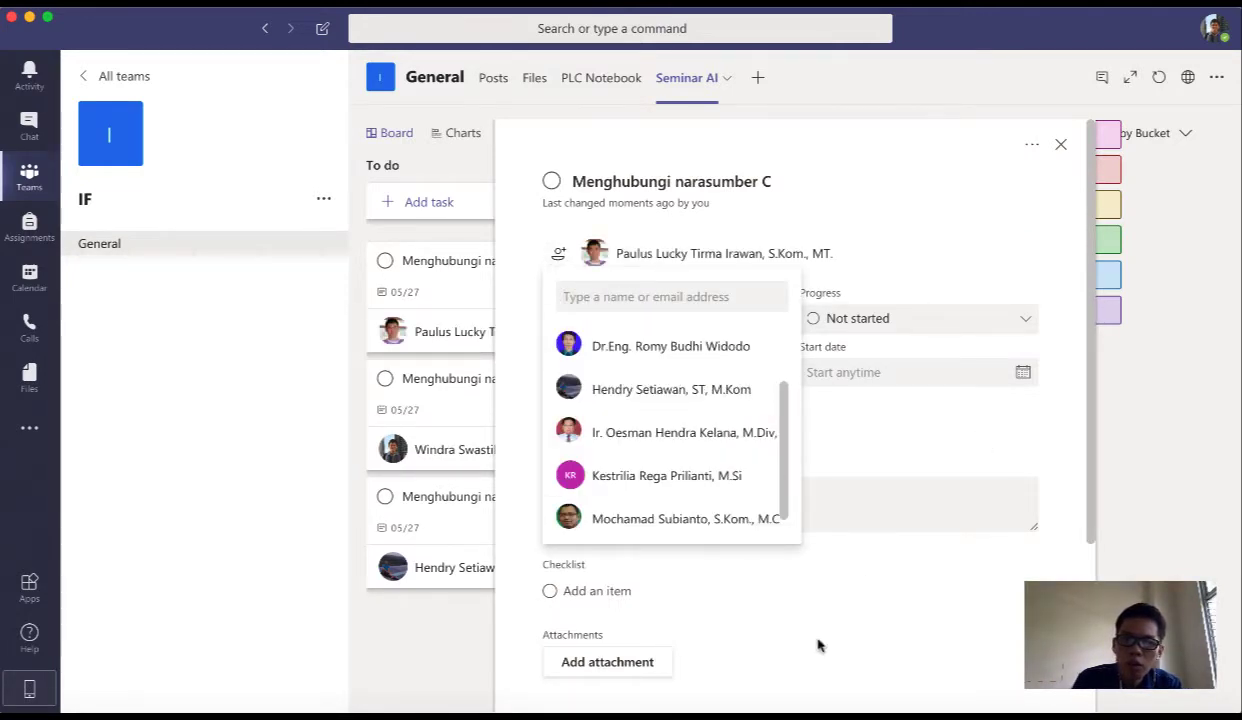
click(1060, 144)
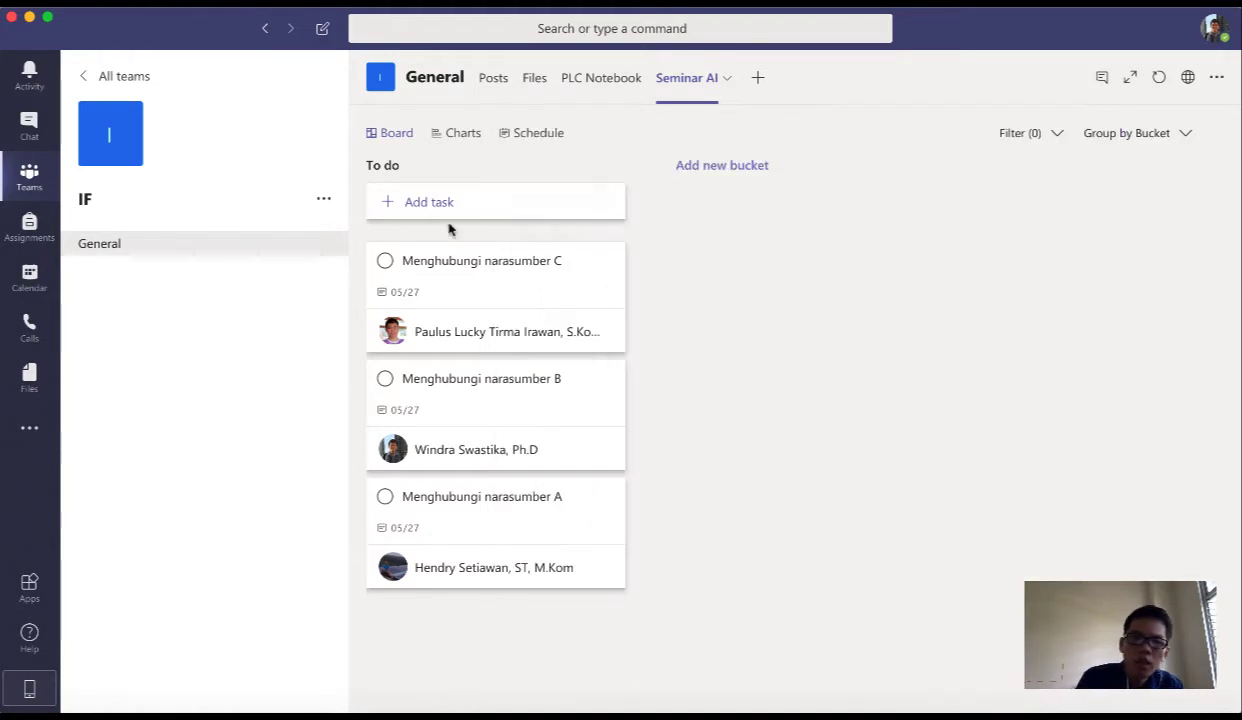
- Rename the To do bucket as "Narasumber"
click(387, 168)
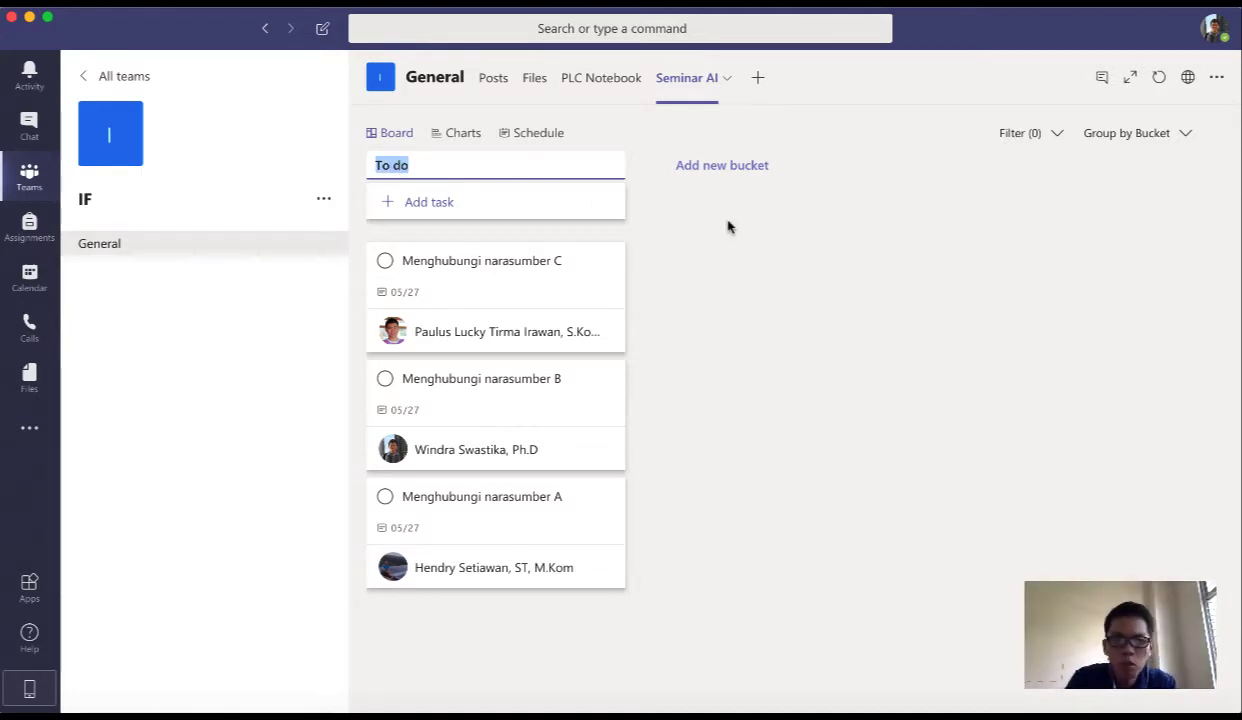
text(Narasumber)
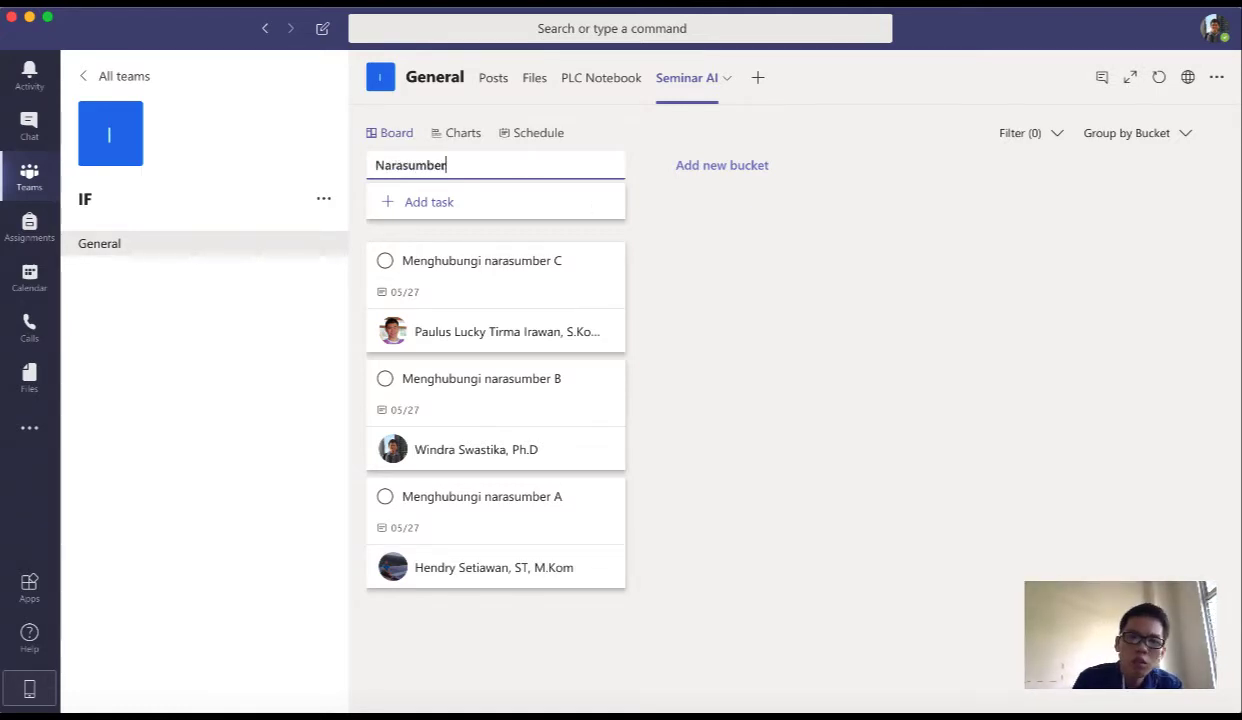
key(Return)
- Add a new bucket named "Tempat" to the plan board
click(716, 165)
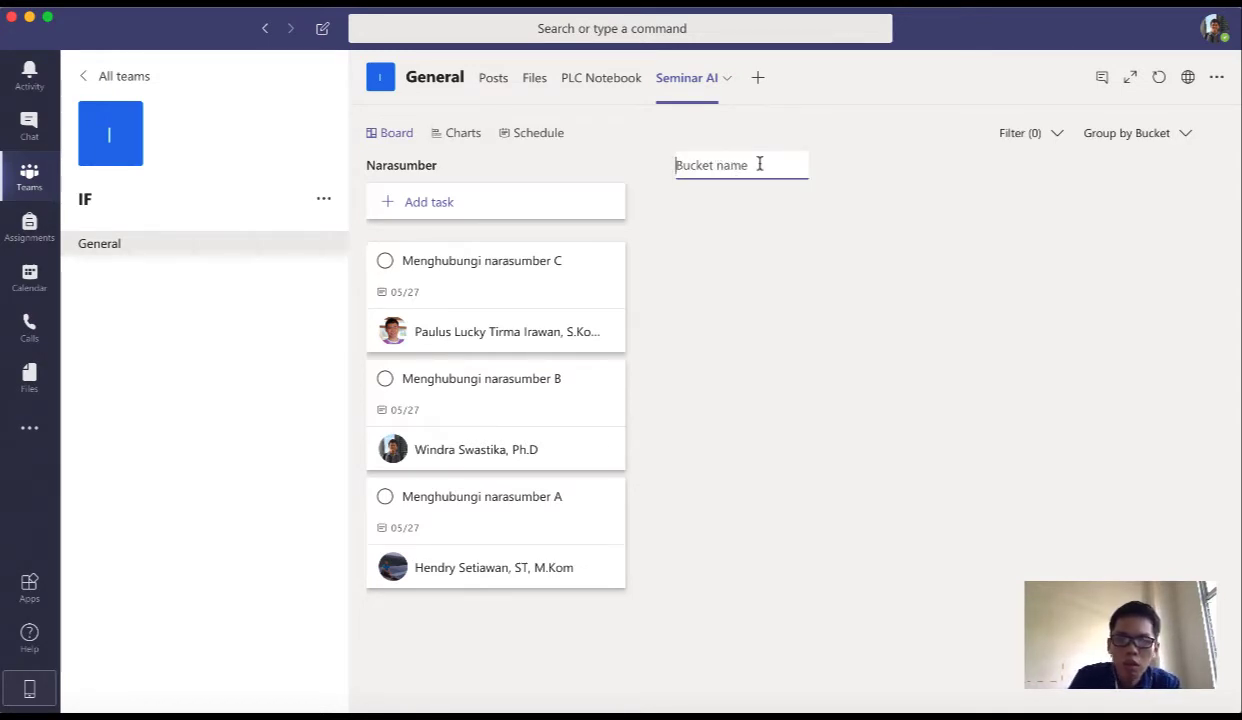
text(Te)
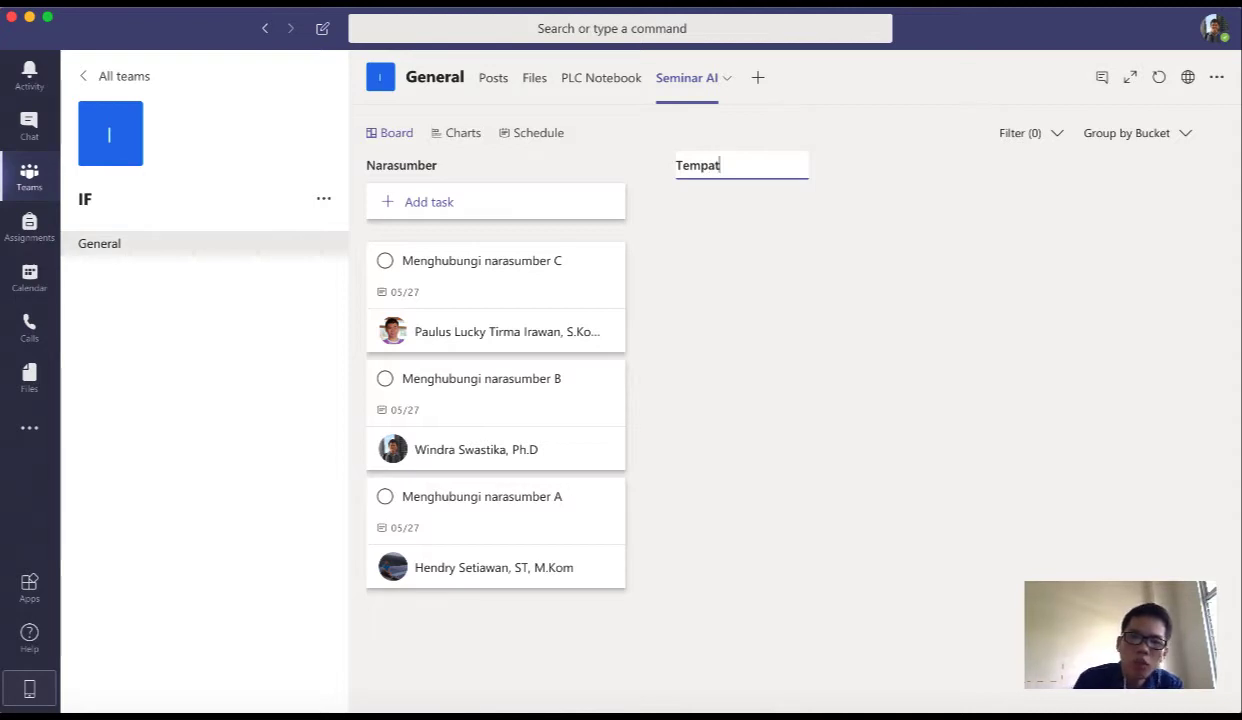
text(mpat)
key(Return)
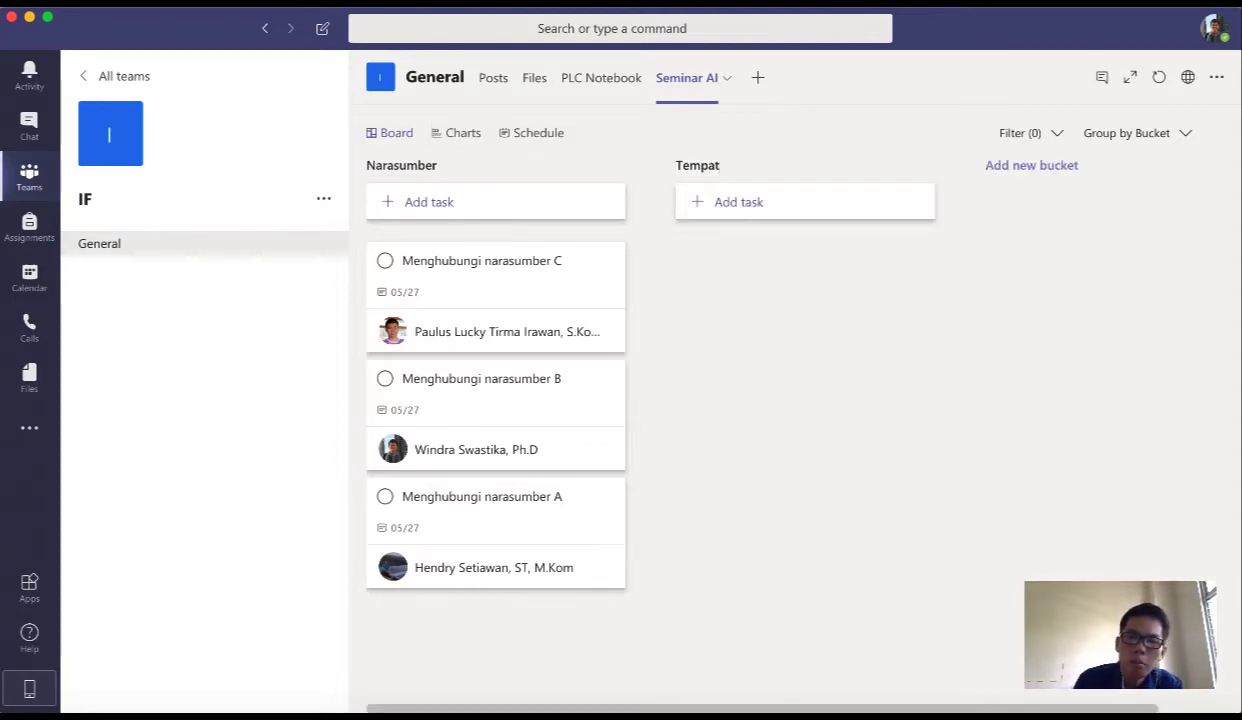
- Start a Tempat task named "Menghubungi vendor A" and set its due date to May 20, 2020
click(724, 206)
click(728, 206)
click(728, 206)
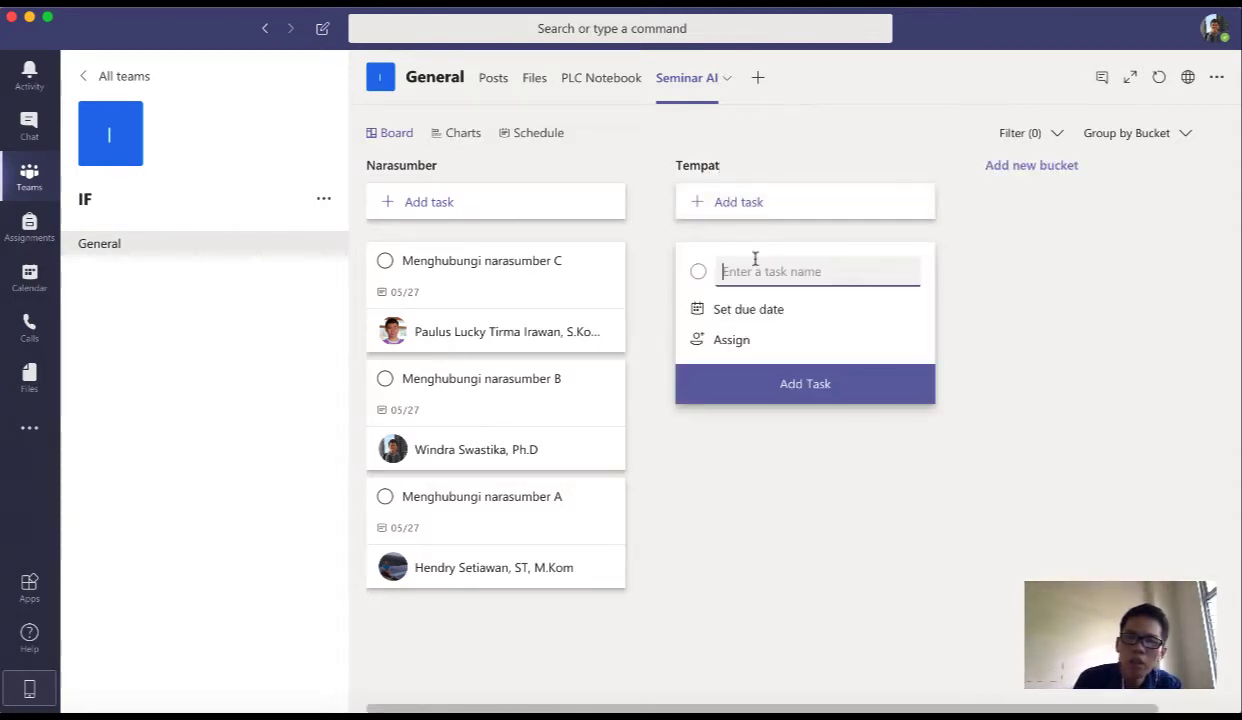
text(K)
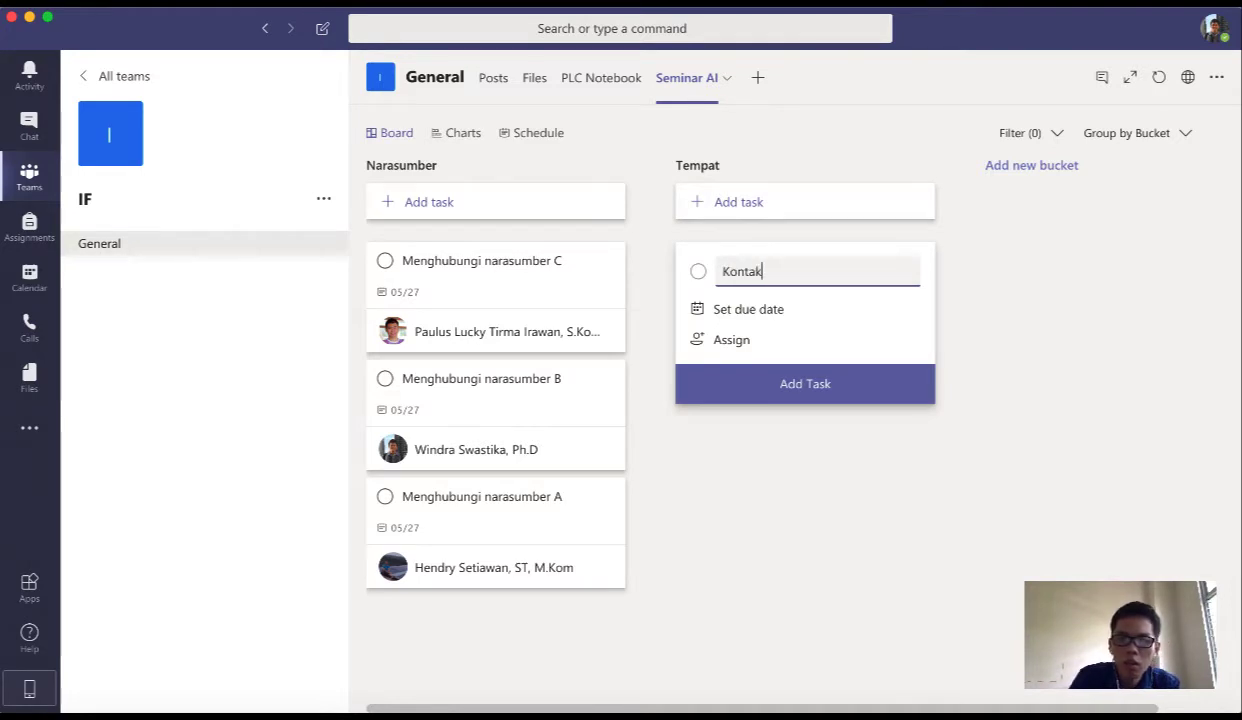
text(ontak)
key(ctrl+a)
text(M)
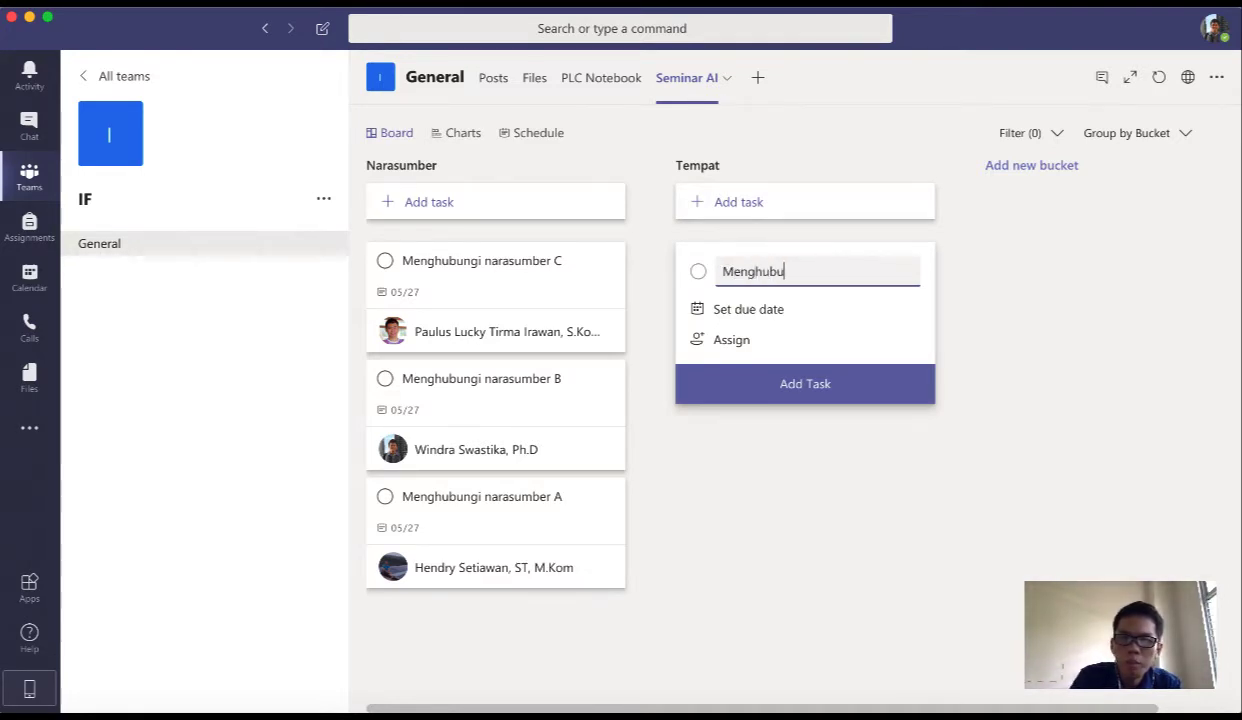
text(enghubungi vendor )
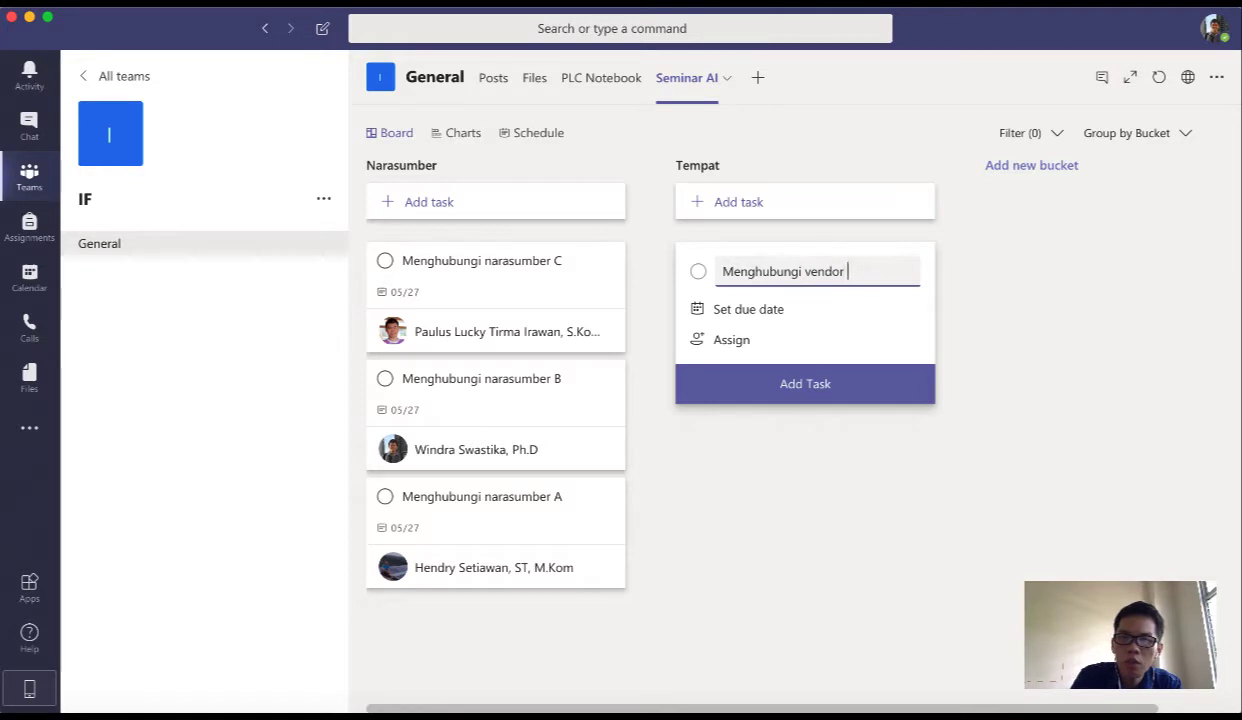
text(A)
click(752, 310)
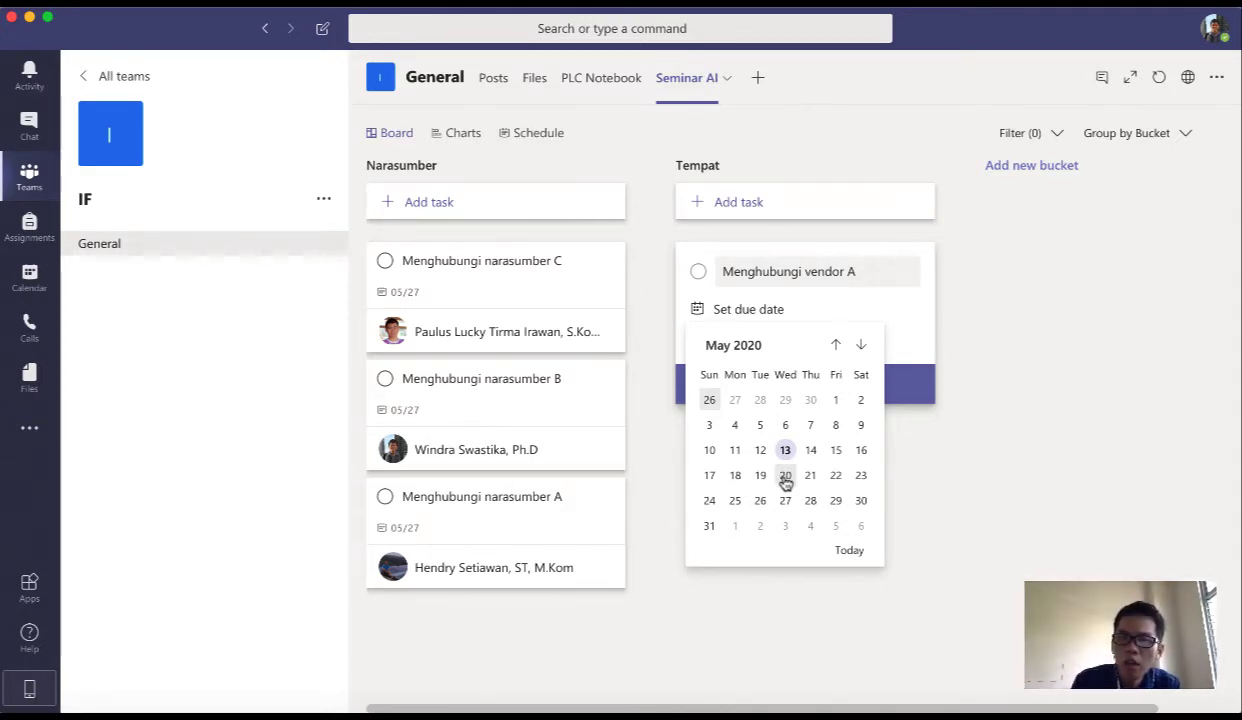
click(786, 477)
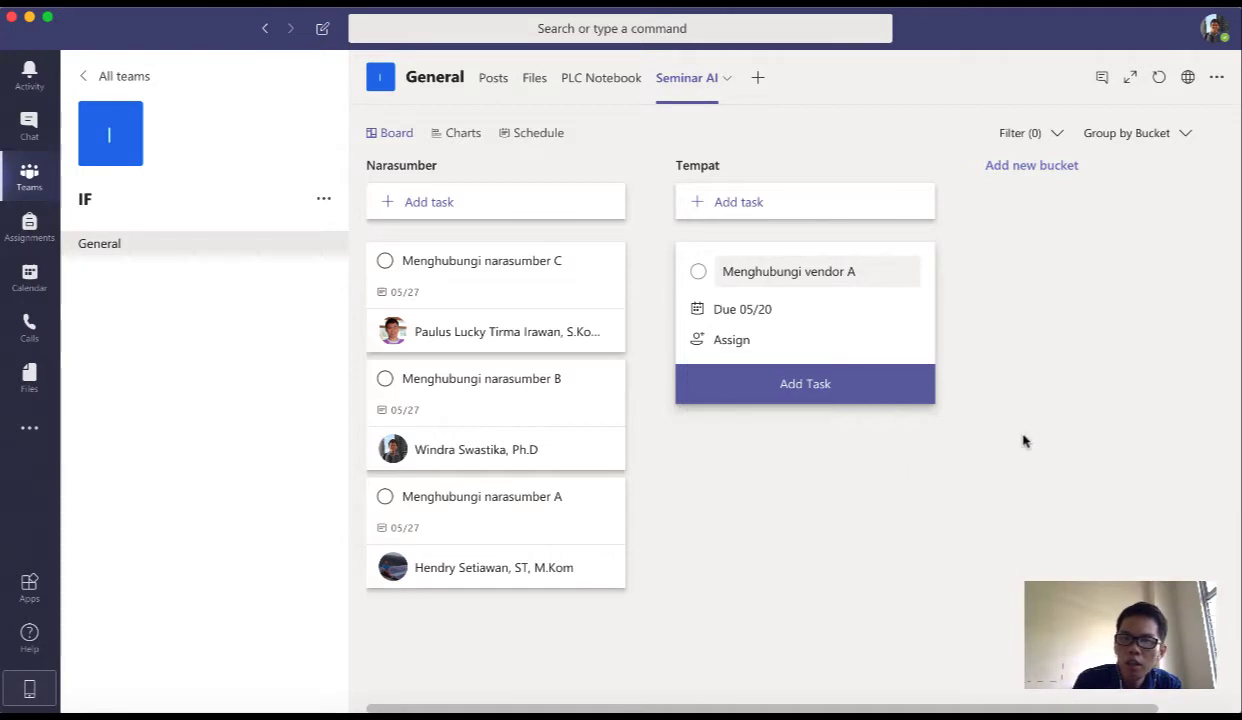
- Assign the vendor A task to yourself and add it to the Tempat bucket
click(740, 341)
scroll(785, 560, down, 3)
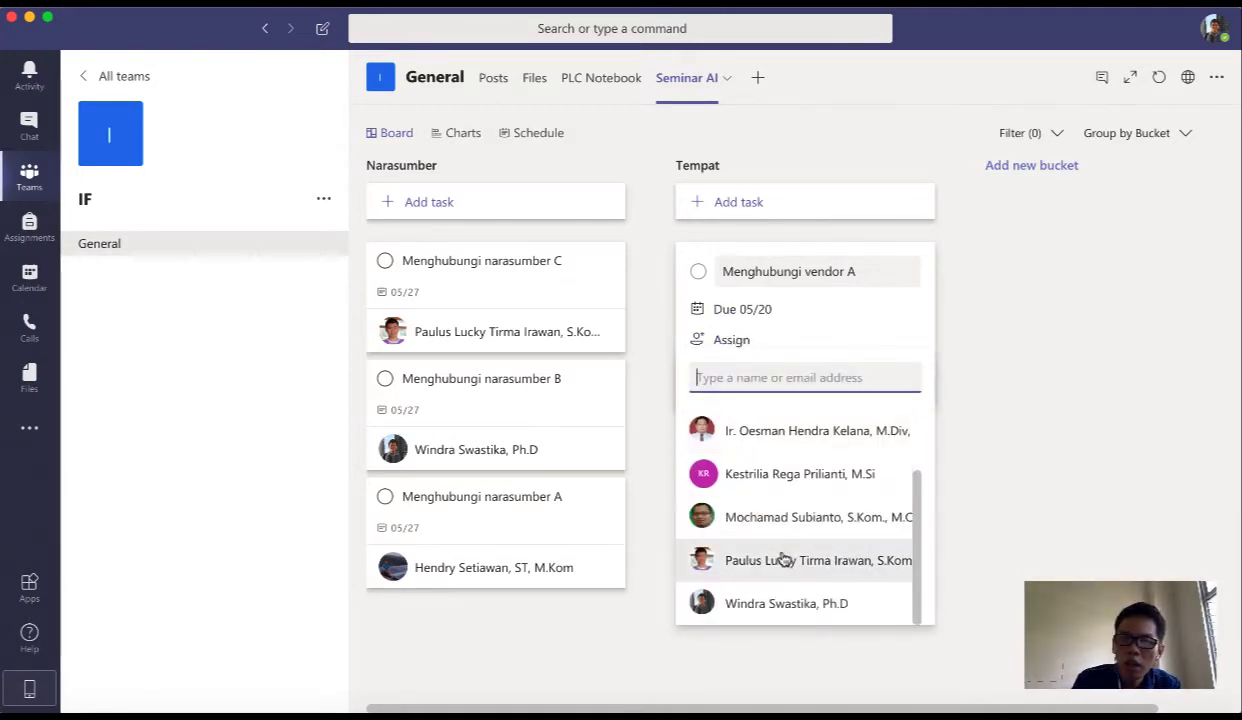
click(804, 599)
click(1006, 449)
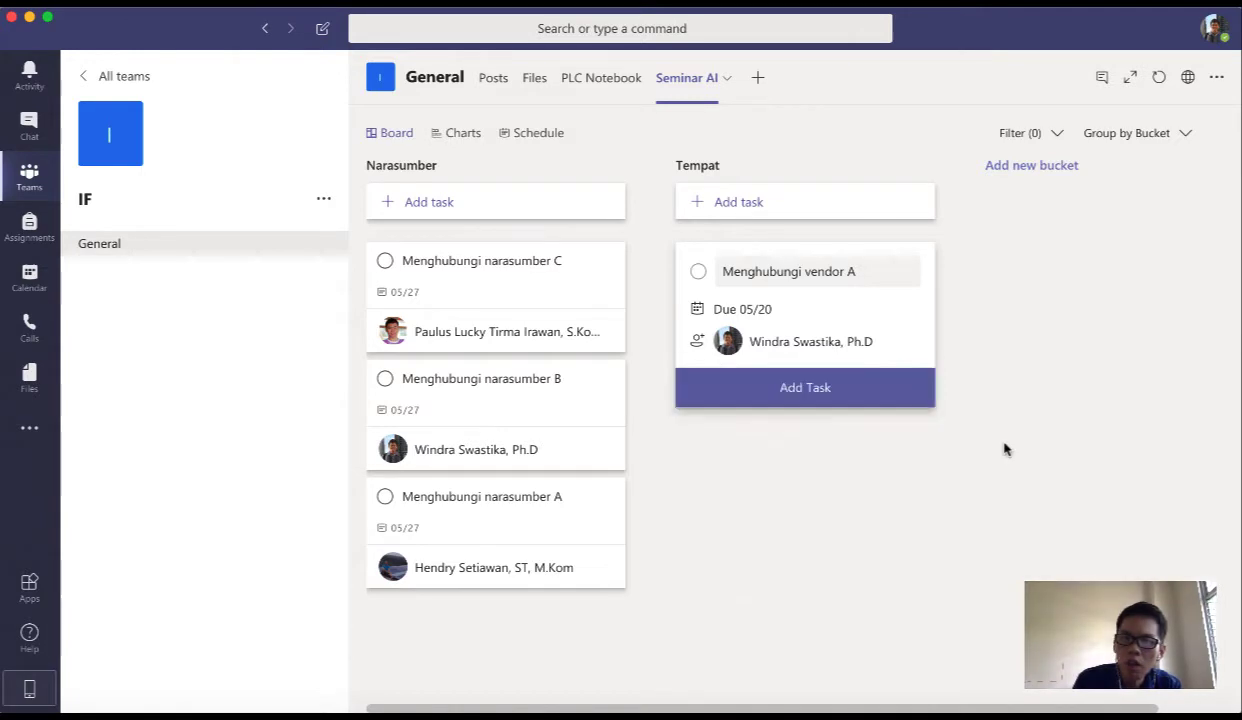
click(804, 388)
- Add a Tempat task named "Menghubungi vendor B" without a due date or assignee
text(Menghubungi)
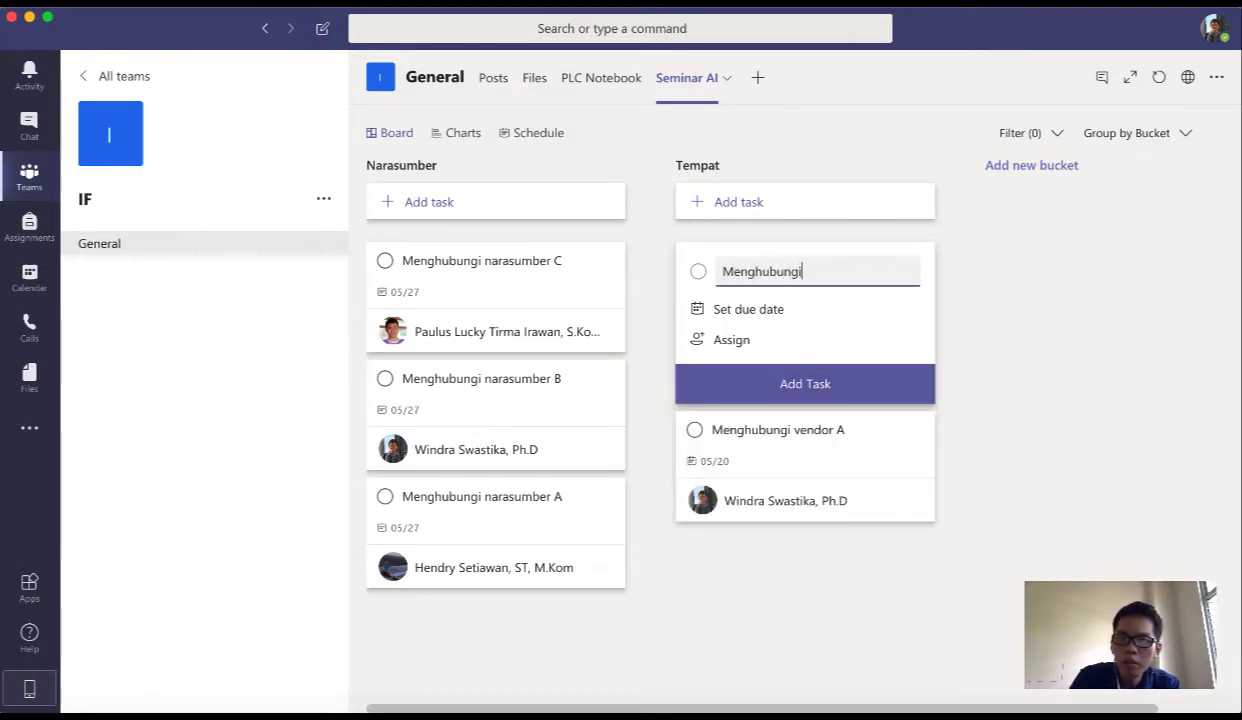
text( vendor B)
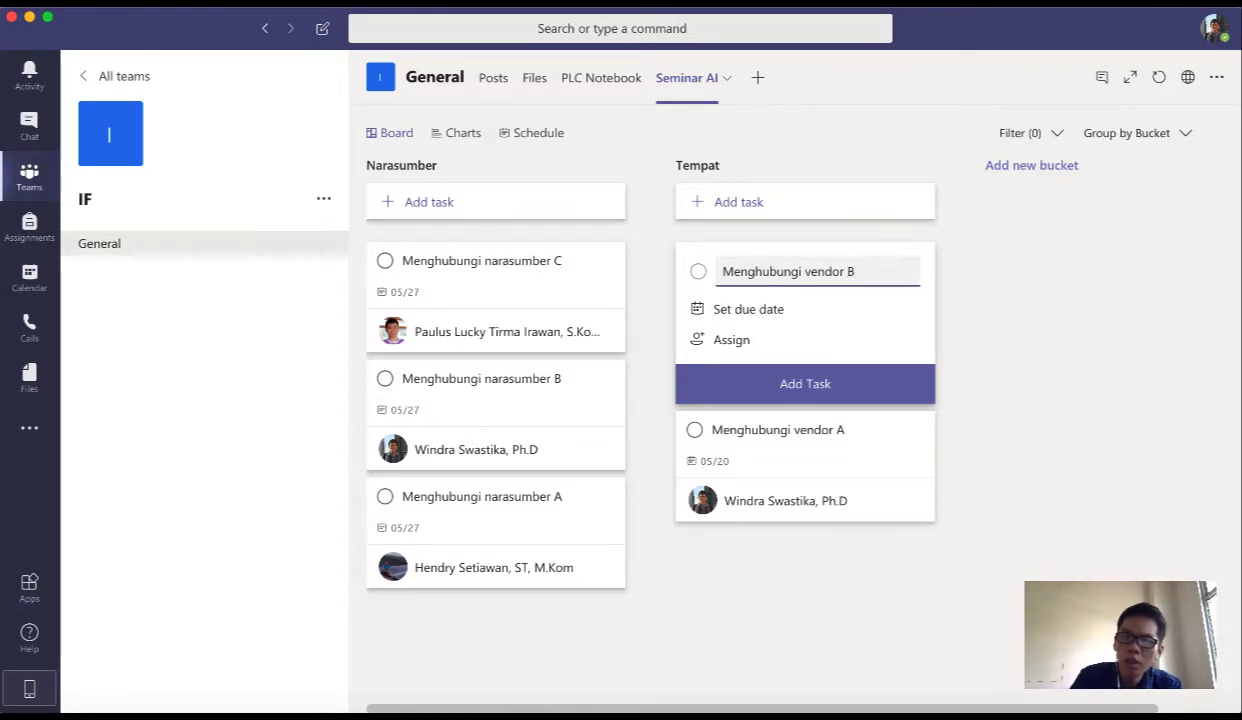
key(Return)
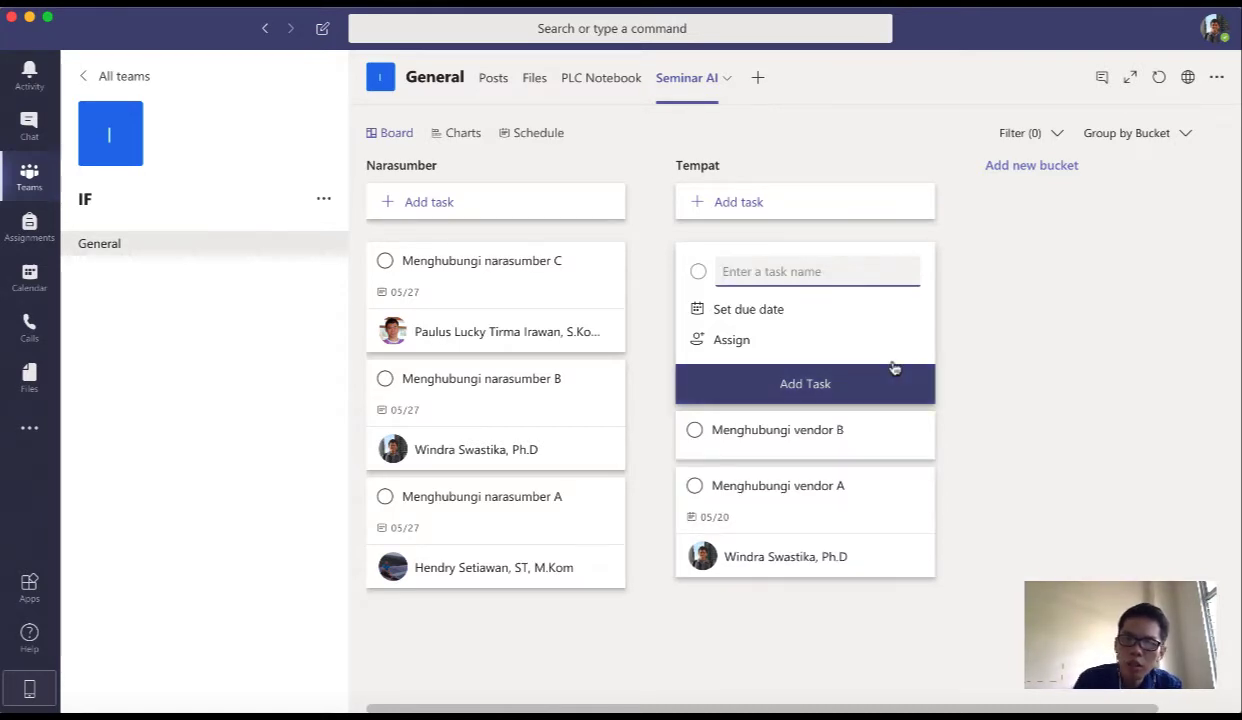
- Assign the "Menghubungi vendor B" task to the first suggested team member through its details and close them
click(897, 462)
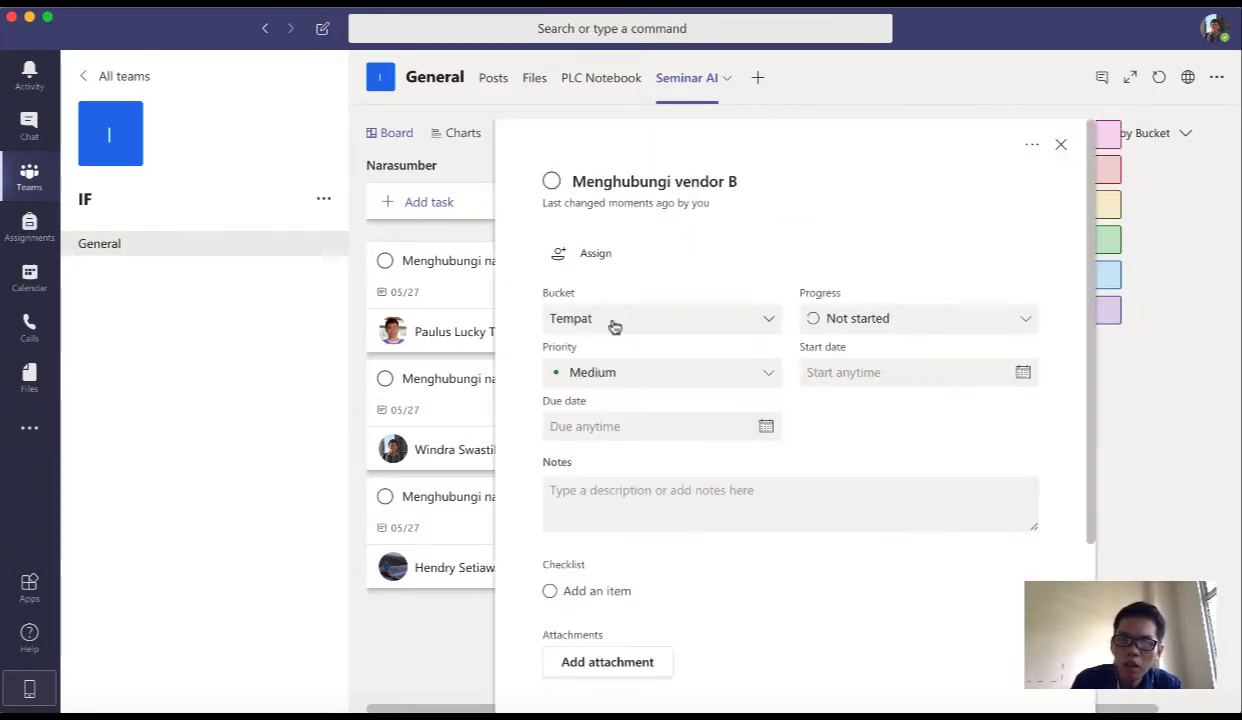
scroll(700, 470, down, 4)
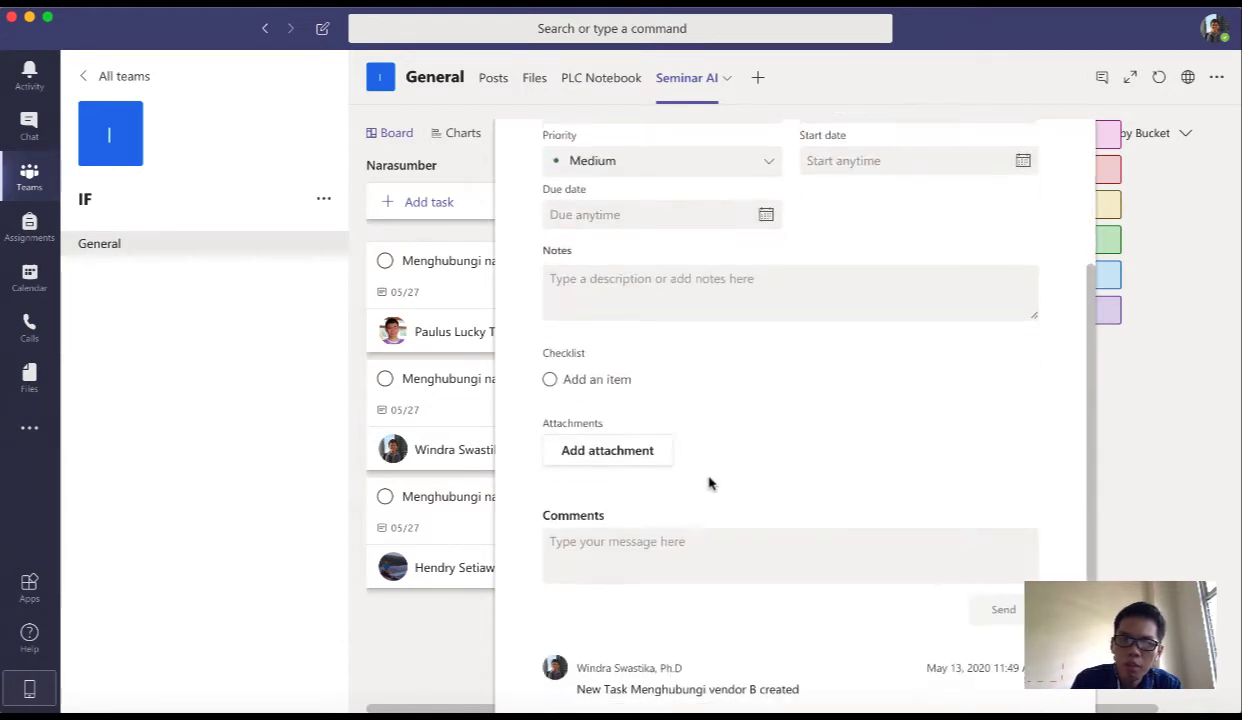
scroll(709, 484, down, 1)
scroll(681, 519, up, 5)
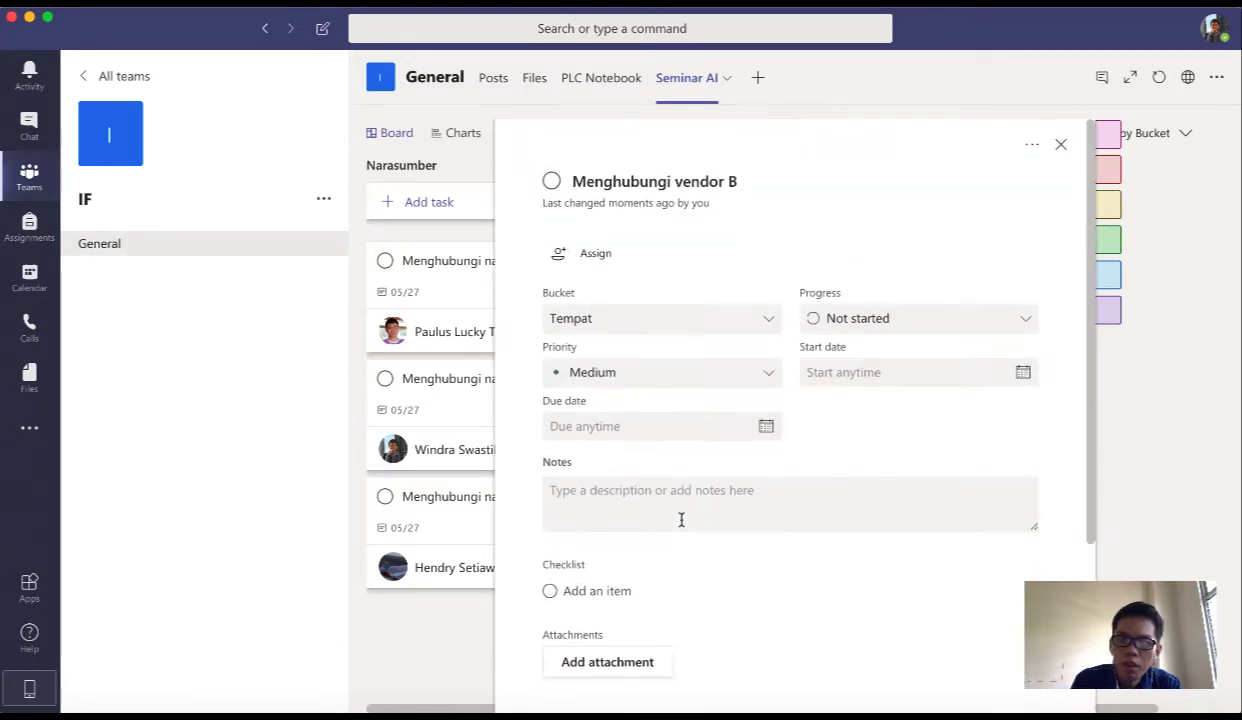
click(601, 268)
click(640, 363)
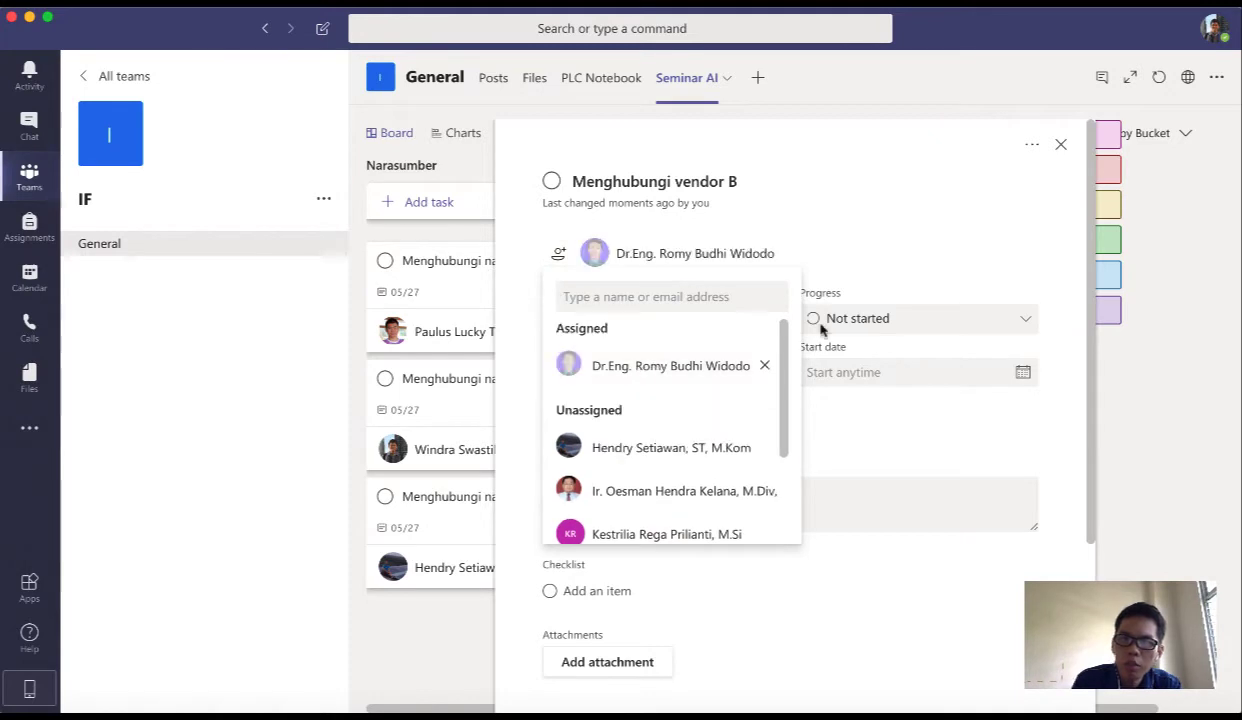
click(893, 268)
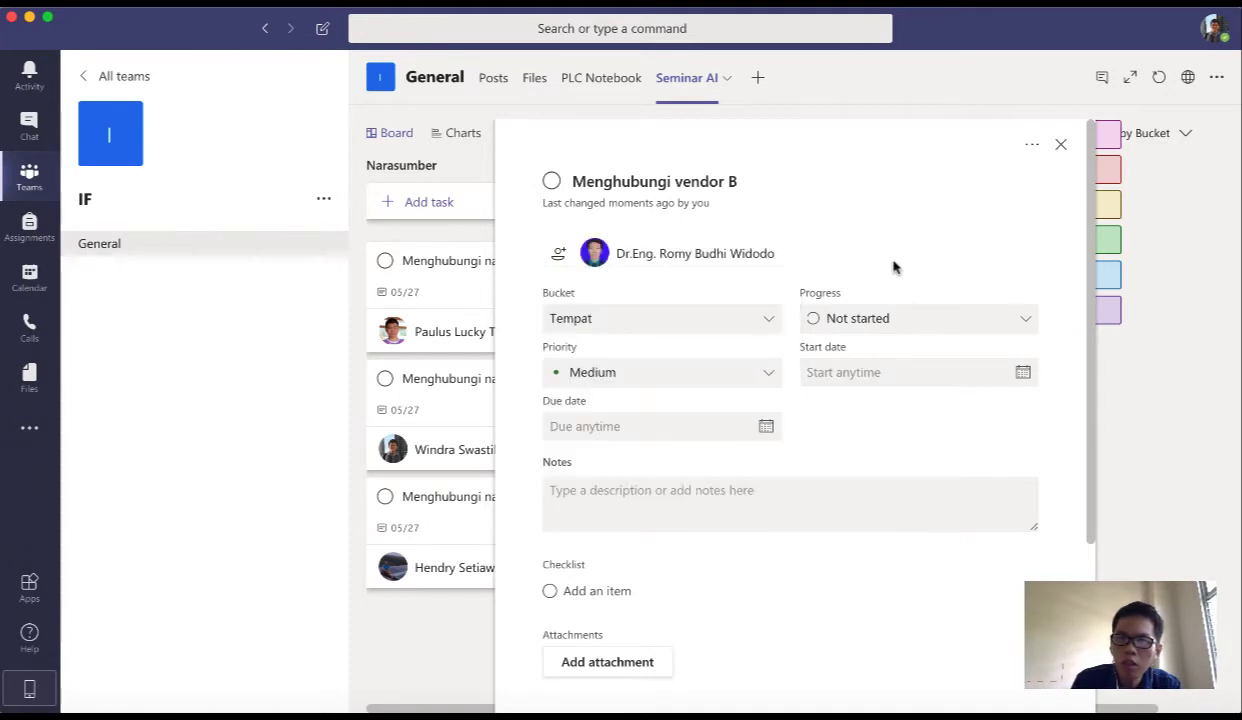
click(1061, 146)
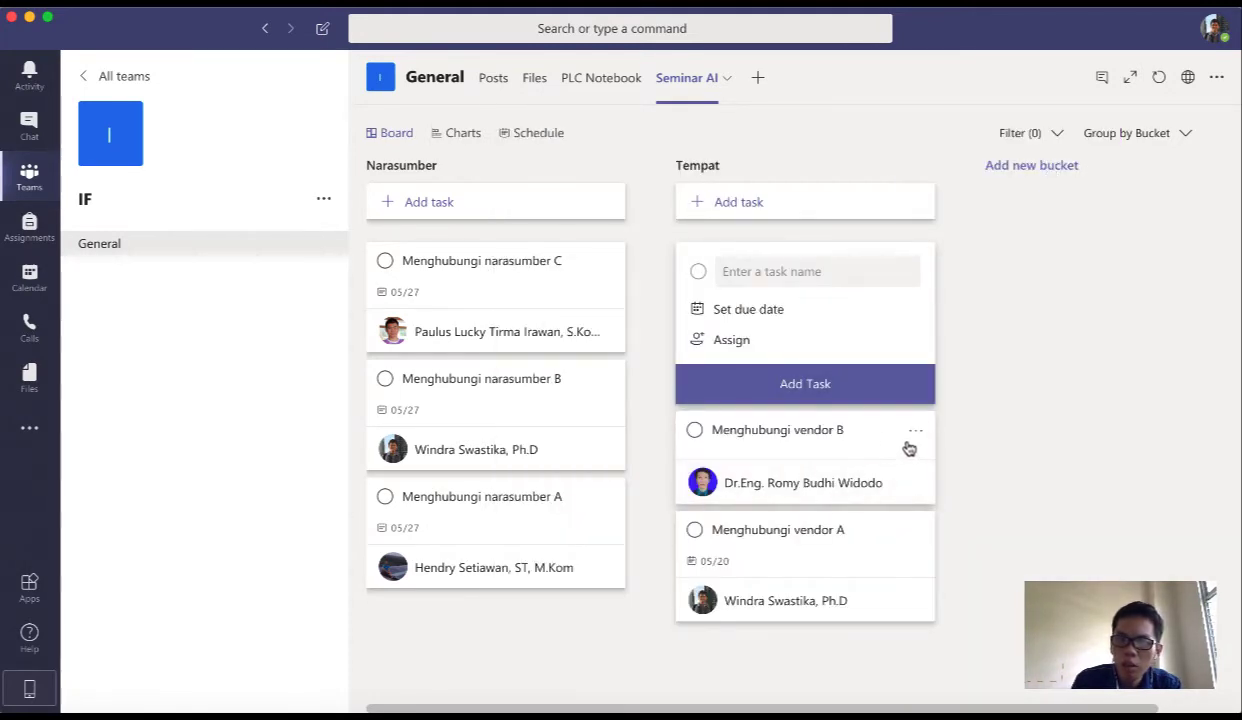
click(915, 431)
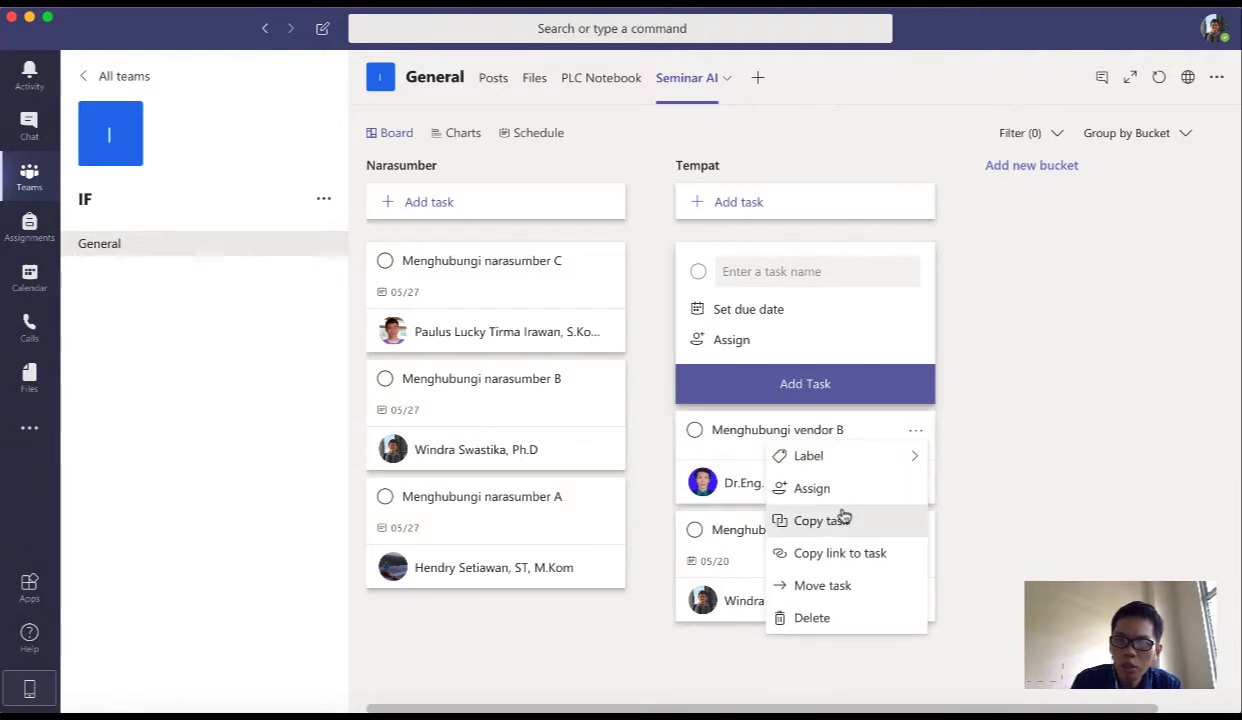
click(992, 513)
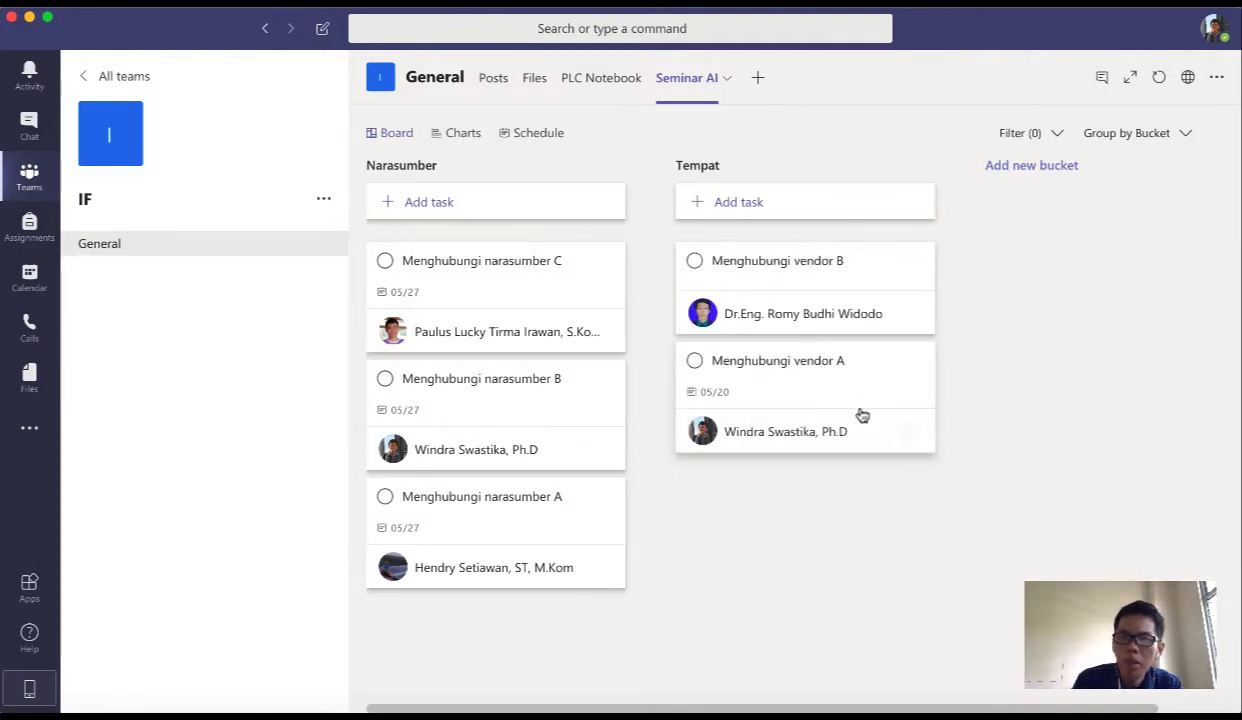
- Add a third bucket named "Hospitality" to the plan board
click(1032, 170)
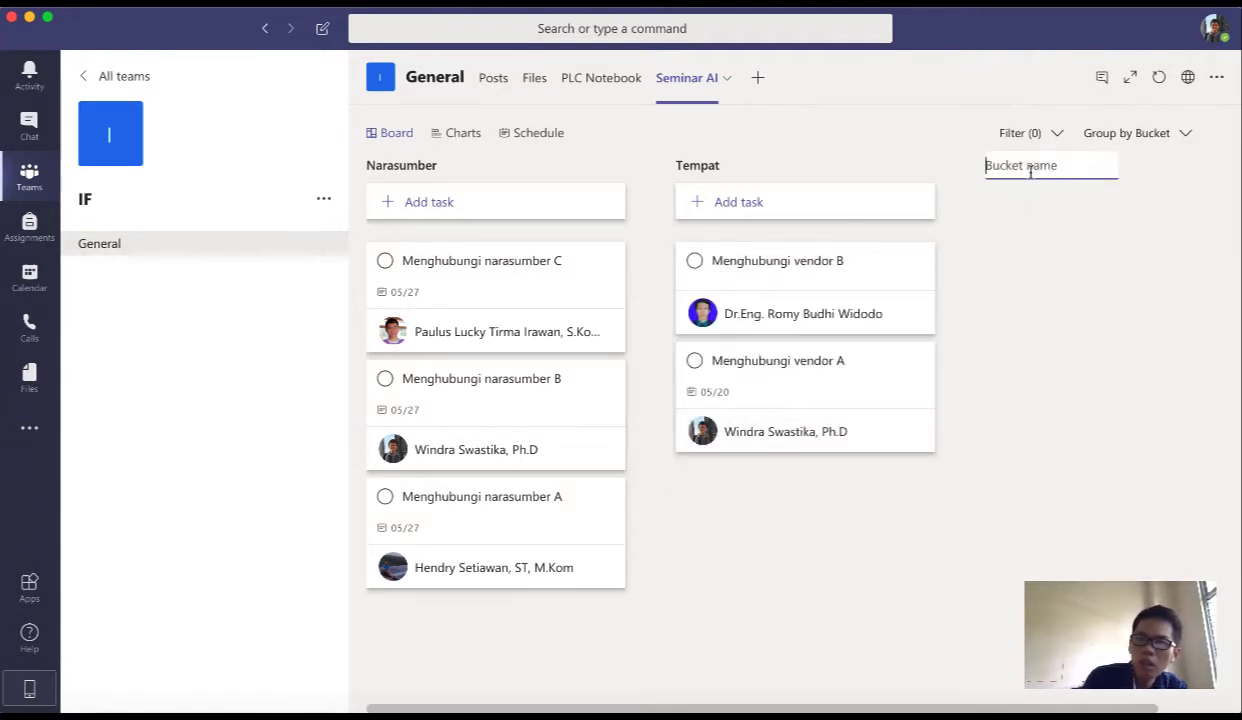
text(B)
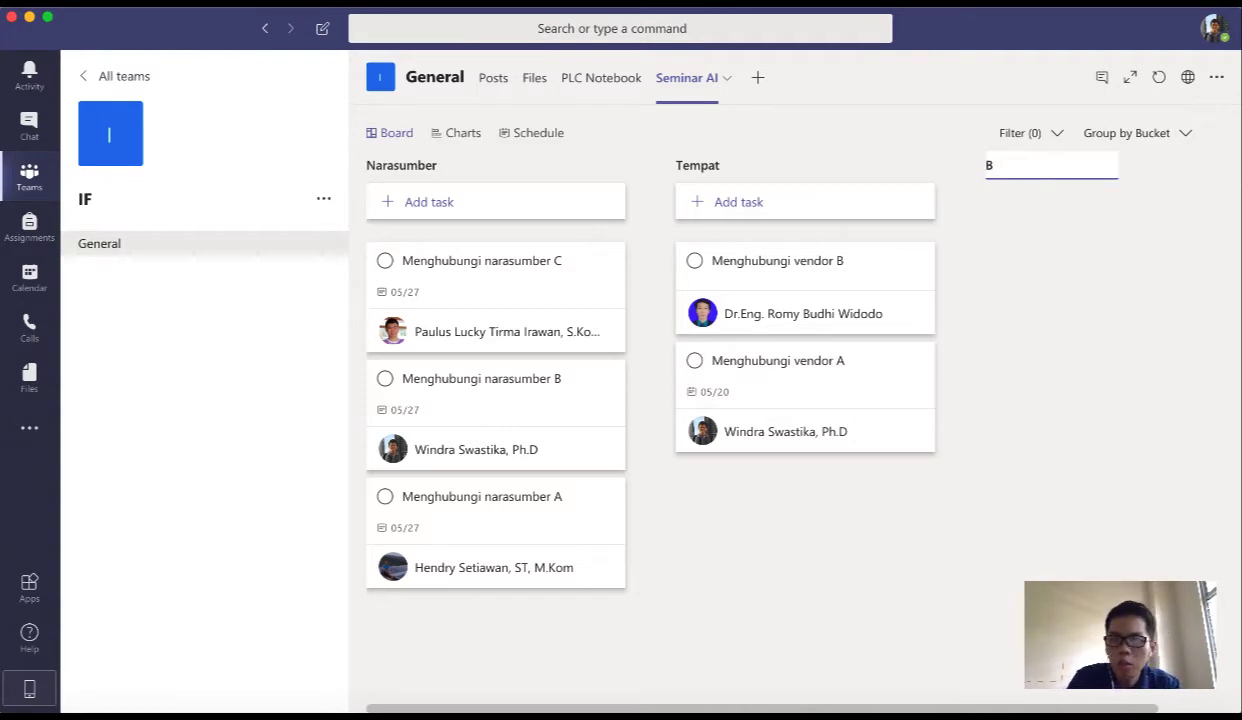
text(uHospita)
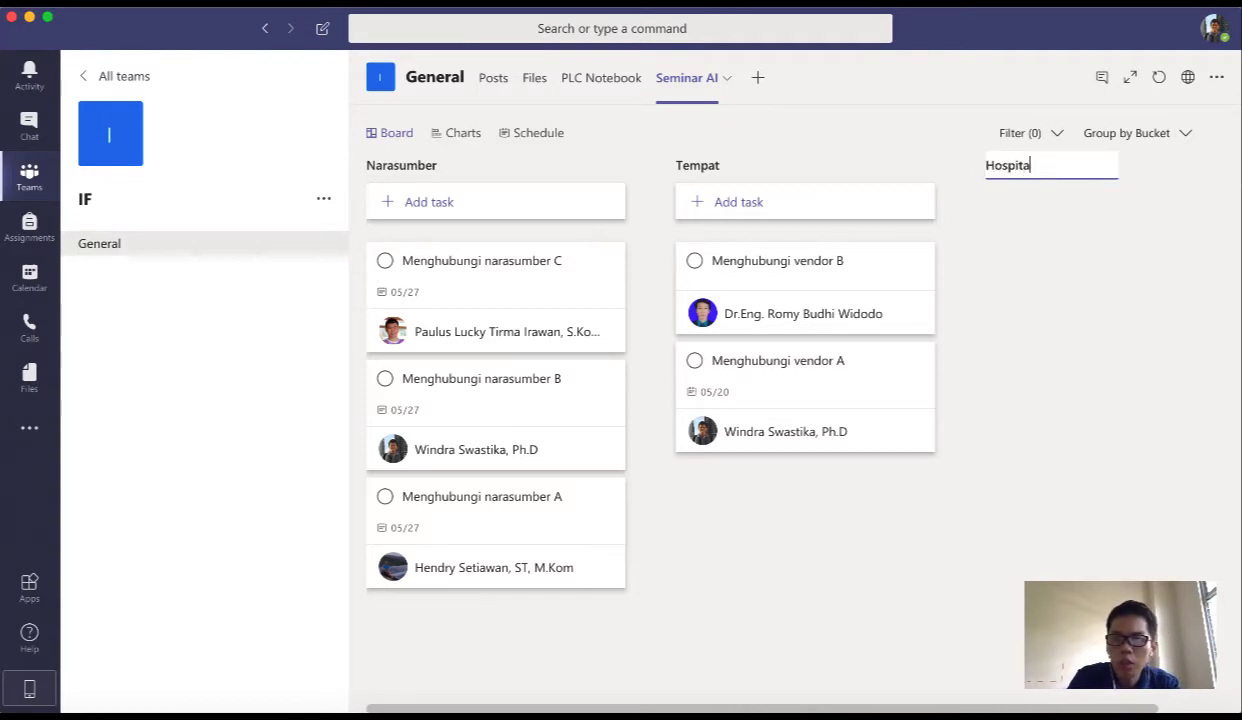
text(lity)
key(Return)
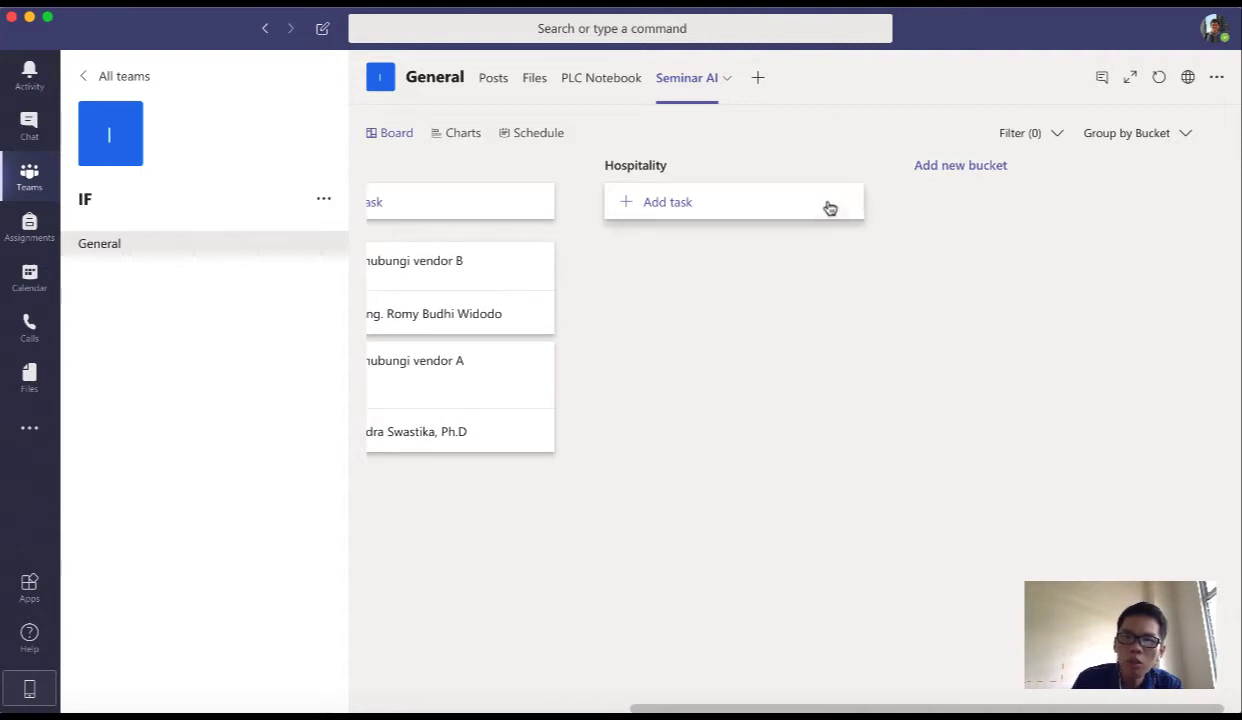
- Add a Hospitality task named "Makan Siang" due 15 May 2020 and assigned to the fourth suggested team member
click(648, 204)
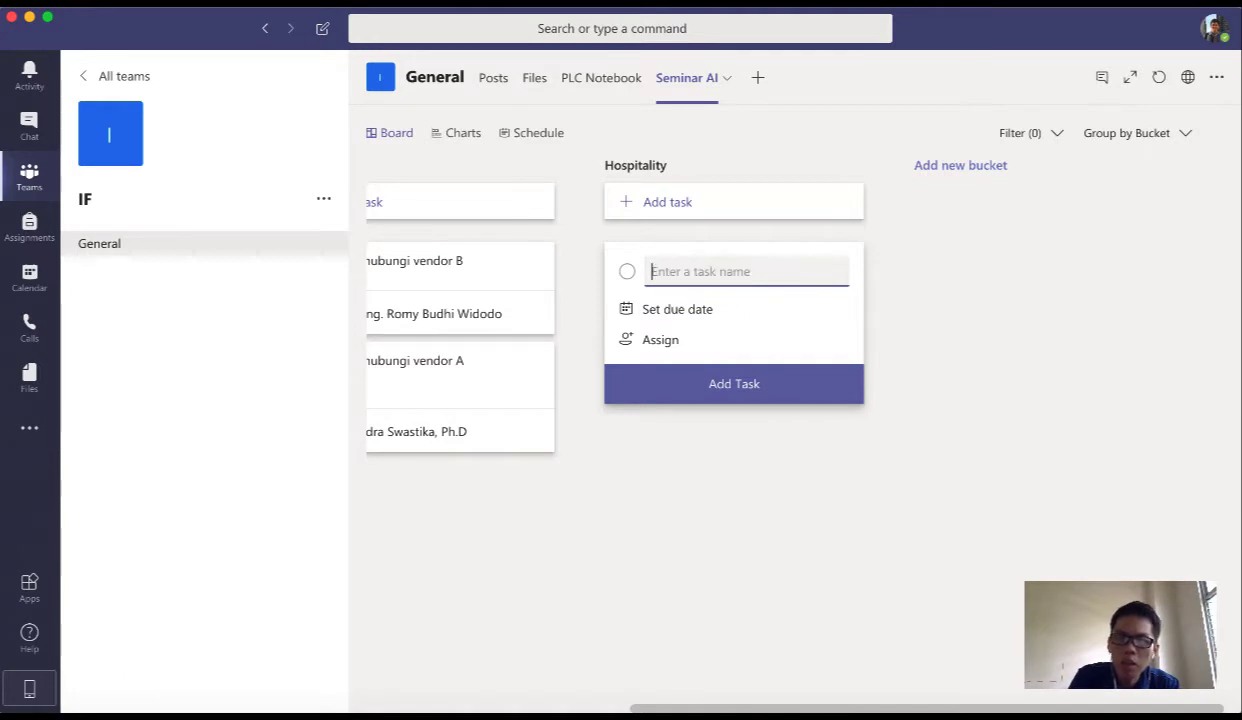
text(Makan Siang)
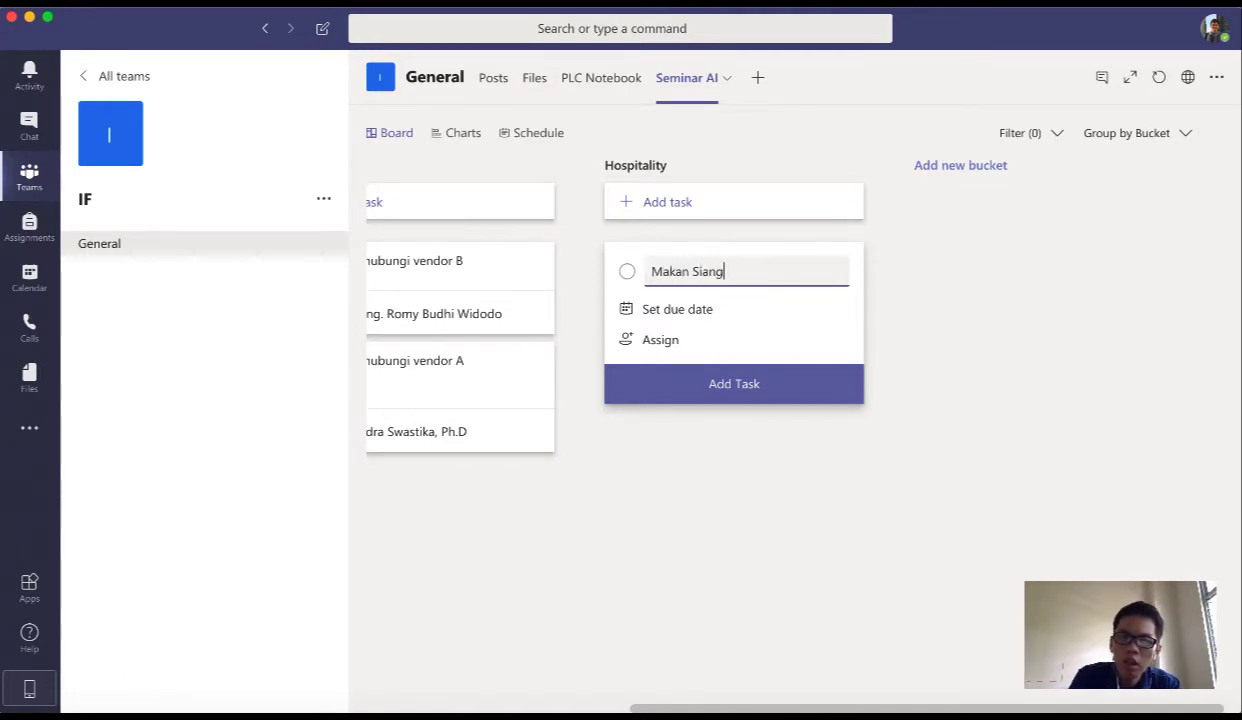
click(682, 314)
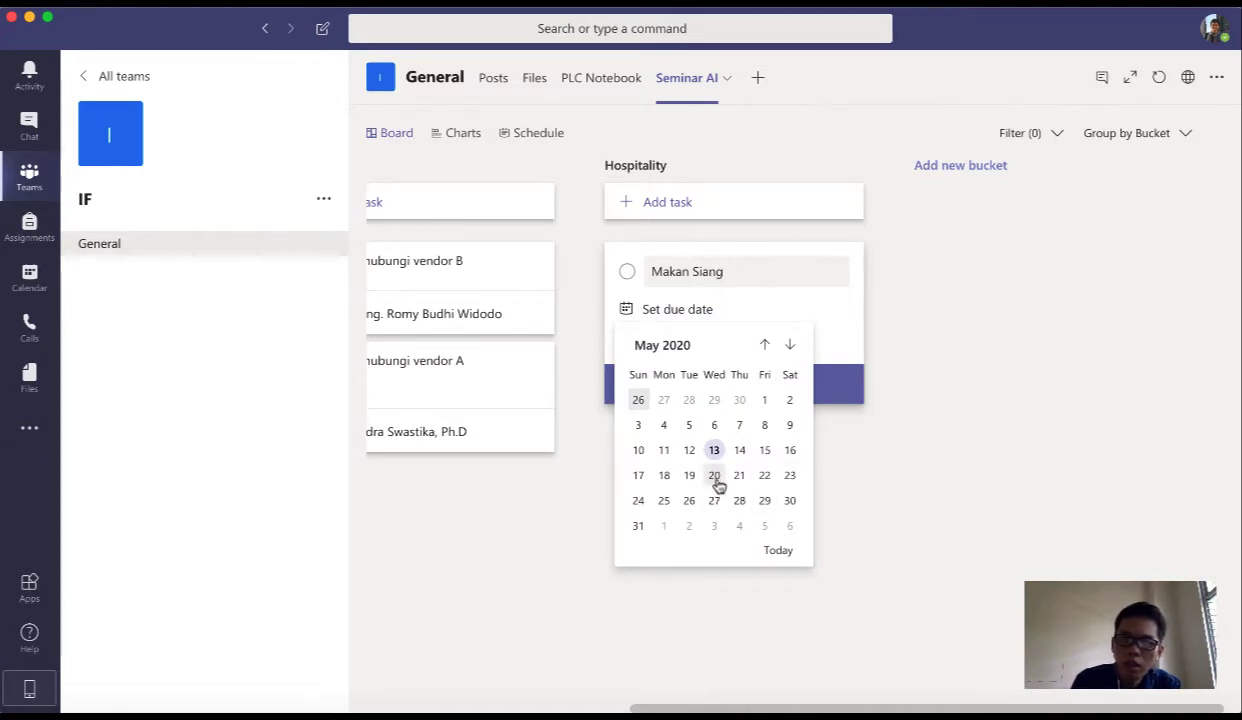
click(764, 450)
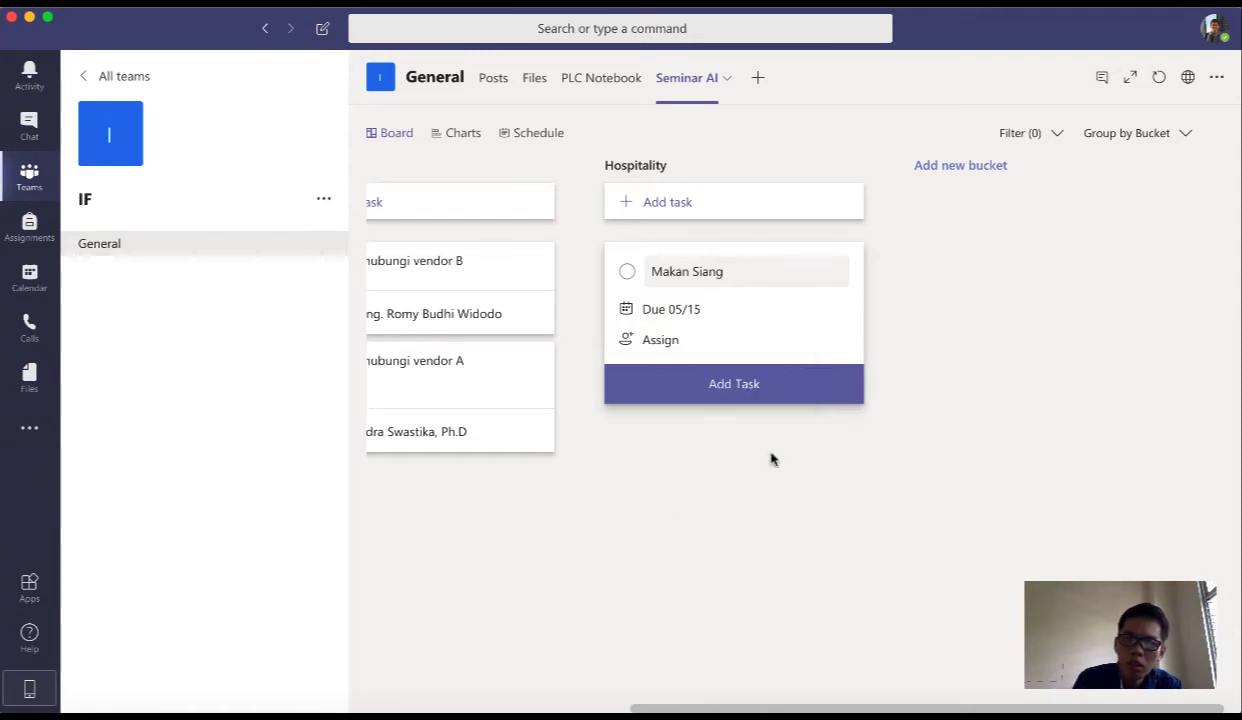
click(662, 343)
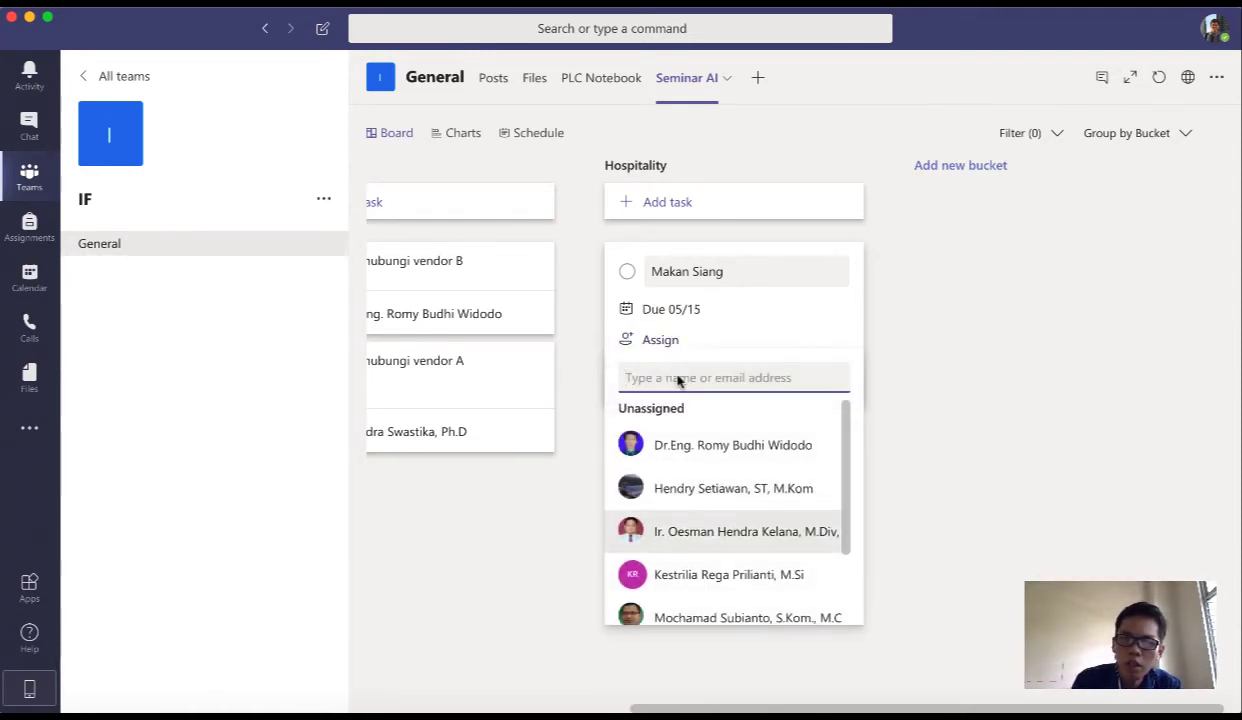
scroll(692, 530, down, 3)
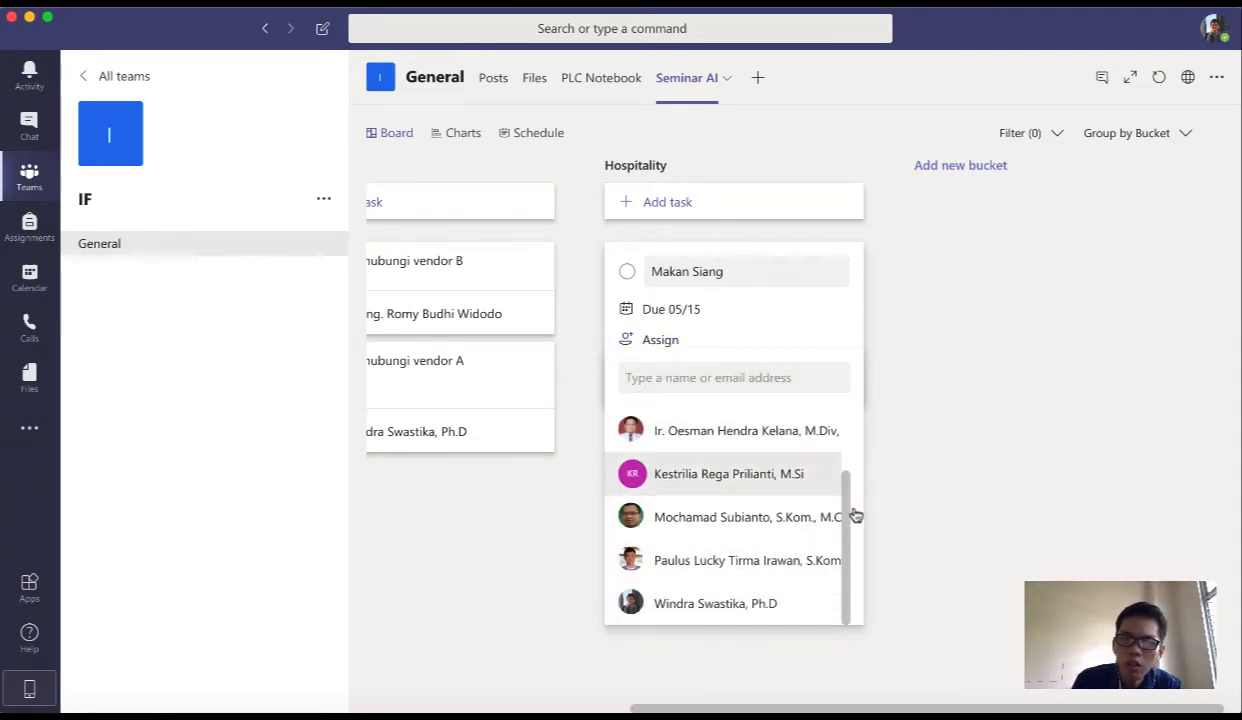
click(815, 476)
click(878, 378)
click(843, 399)
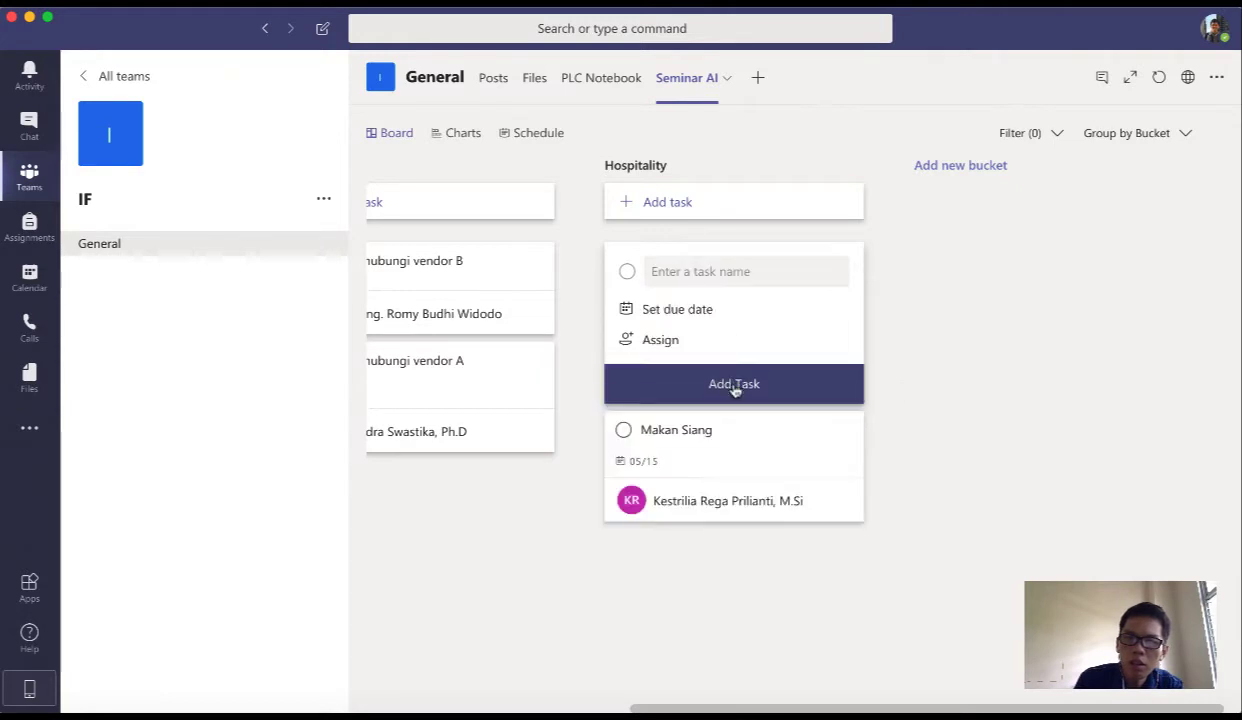
- Add a Hospitality task named "Transportasi" due 20 May 2020 and assigned to the fifth suggested team member
click(704, 274)
text(Transportasi)
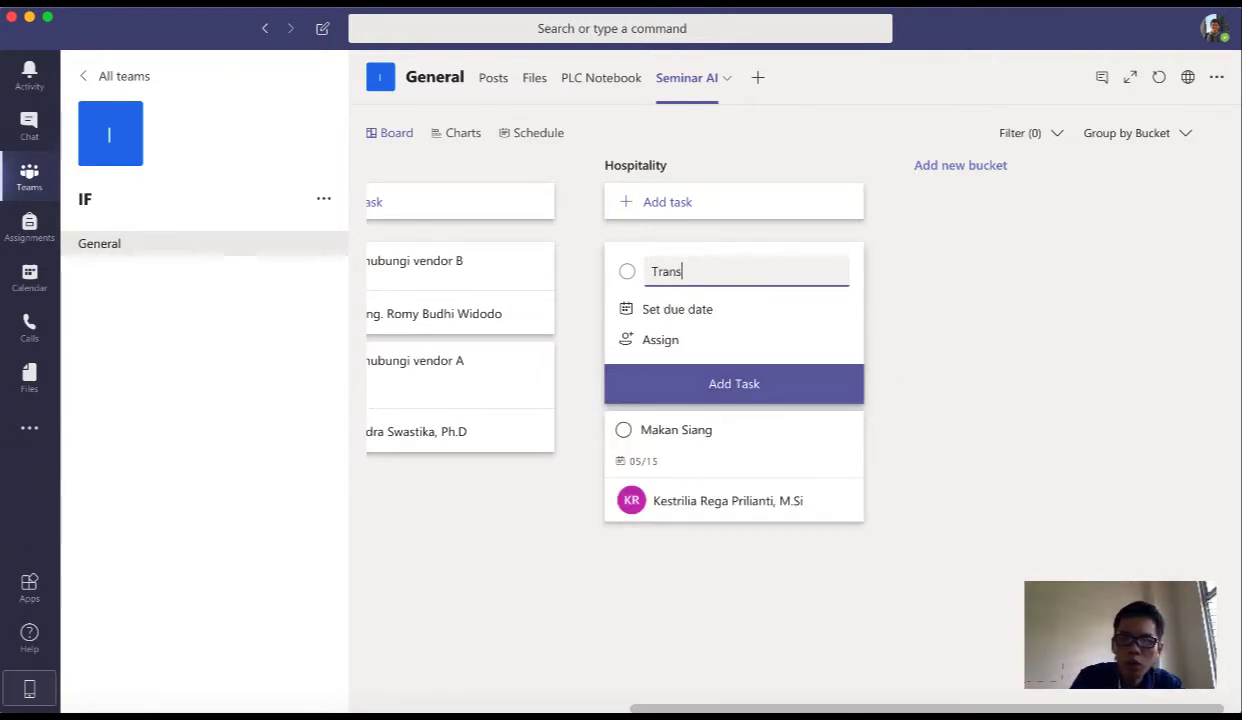
click(758, 310)
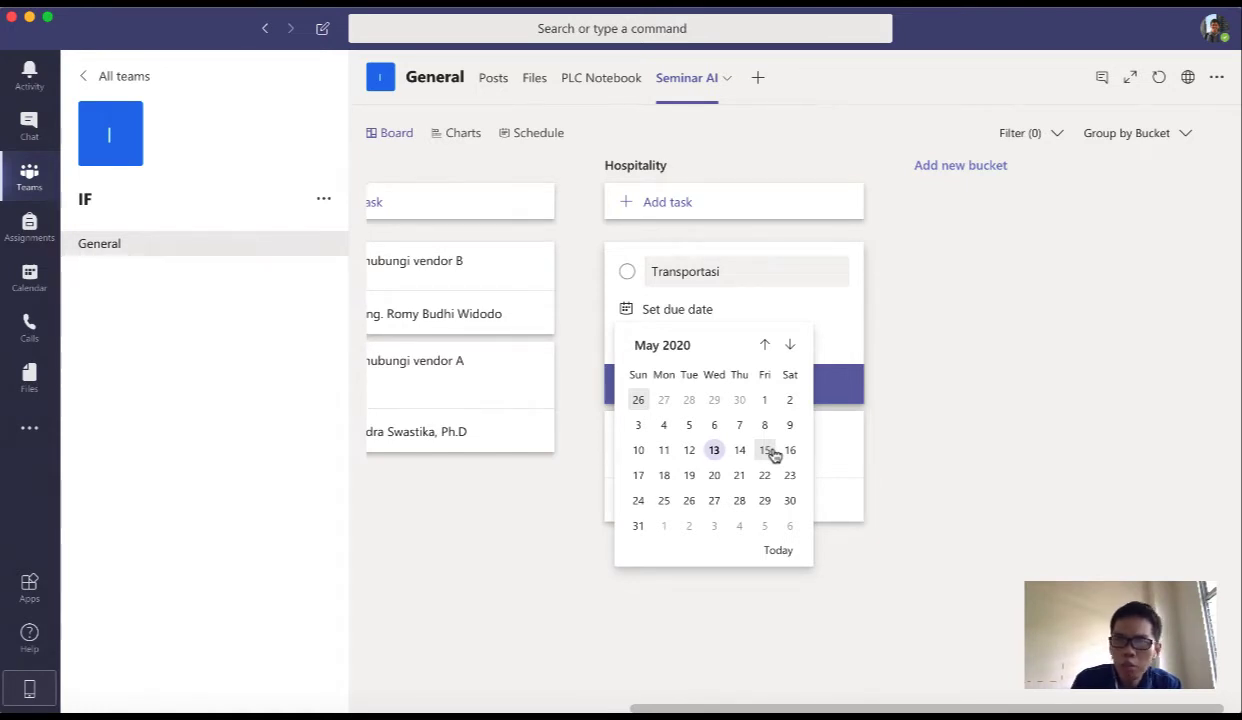
click(714, 475)
click(670, 340)
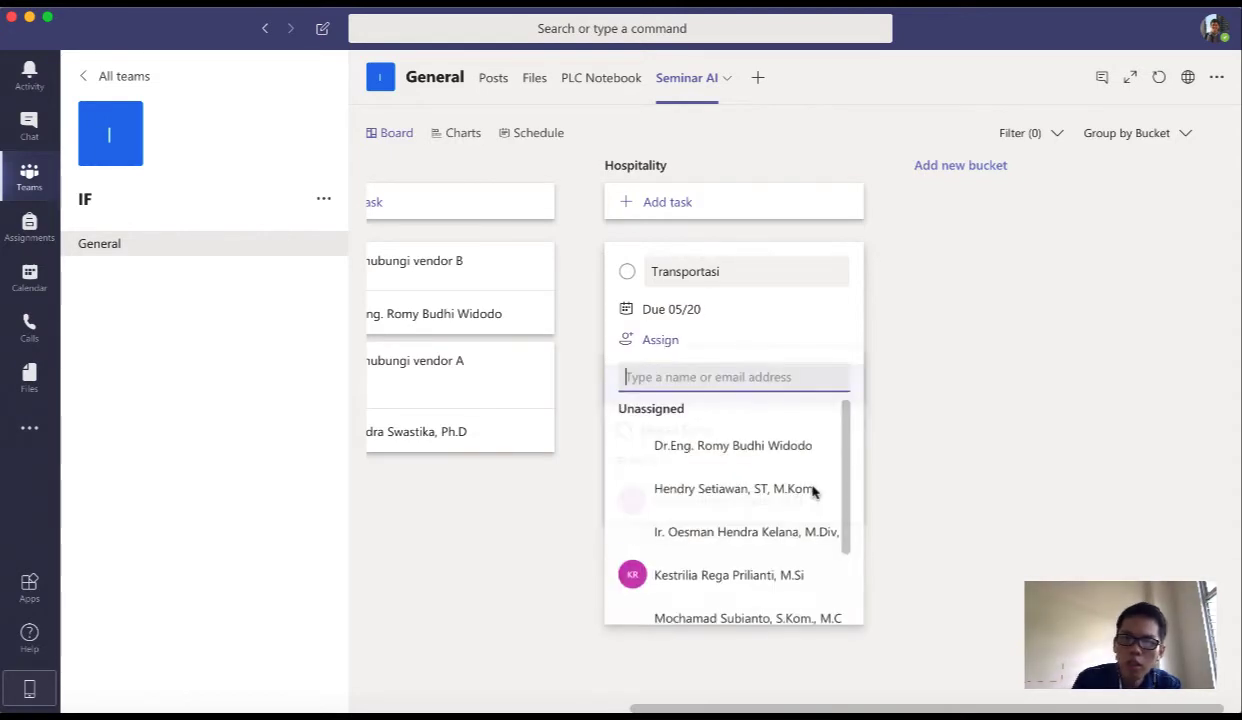
scroll(745, 515, down, 3)
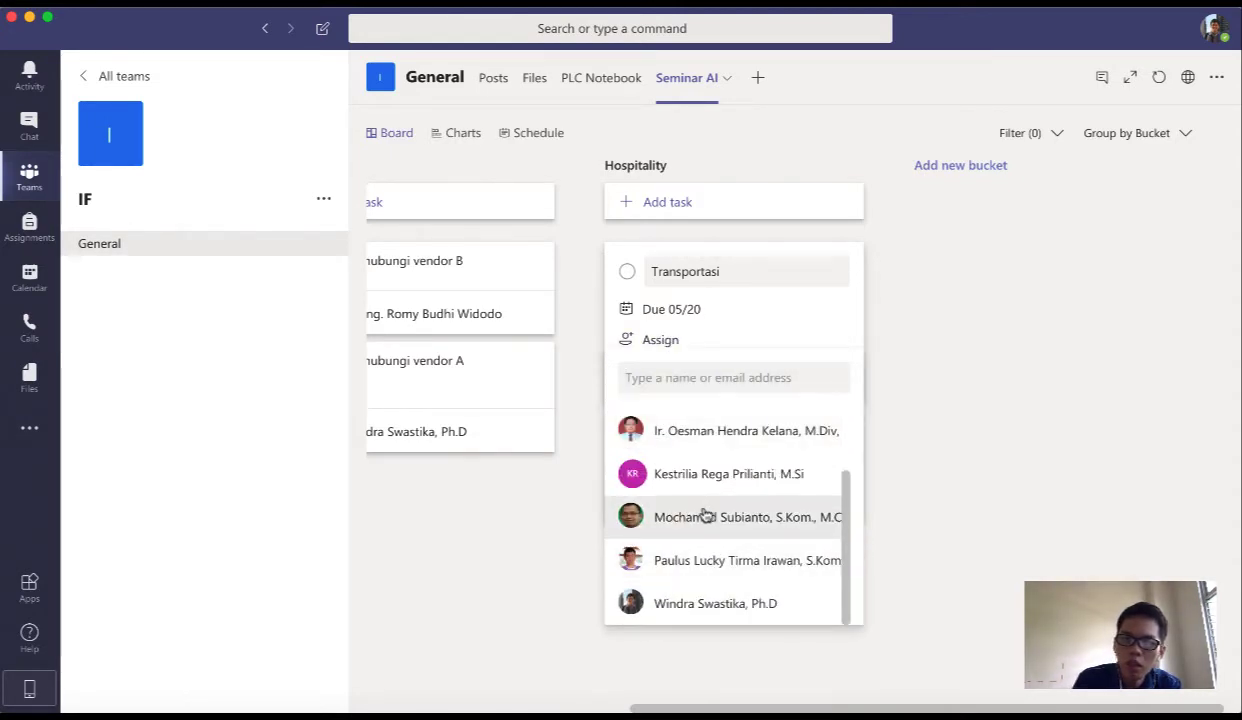
click(706, 516)
click(926, 371)
click(721, 387)
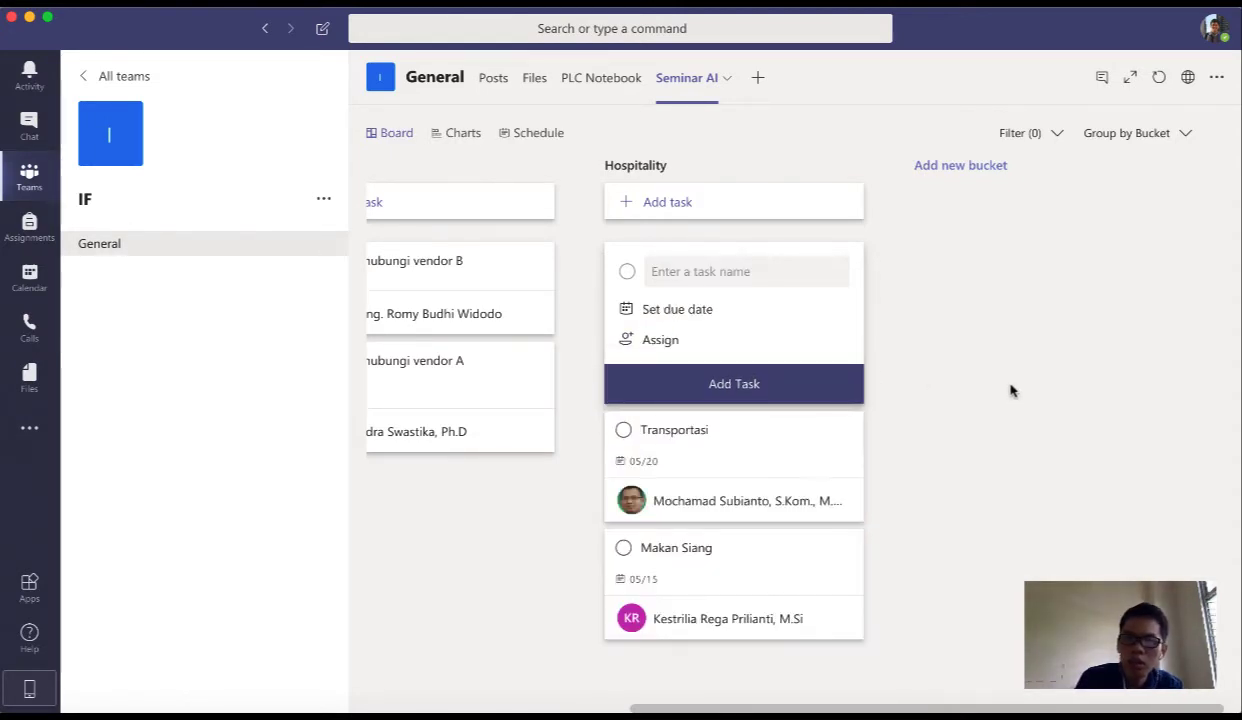
- Mark the "Menghubungi narasumber B" task as complete and check the Narasumber bucket's completed tasks
scroll(1010, 390, left, 5)
click(887, 537)
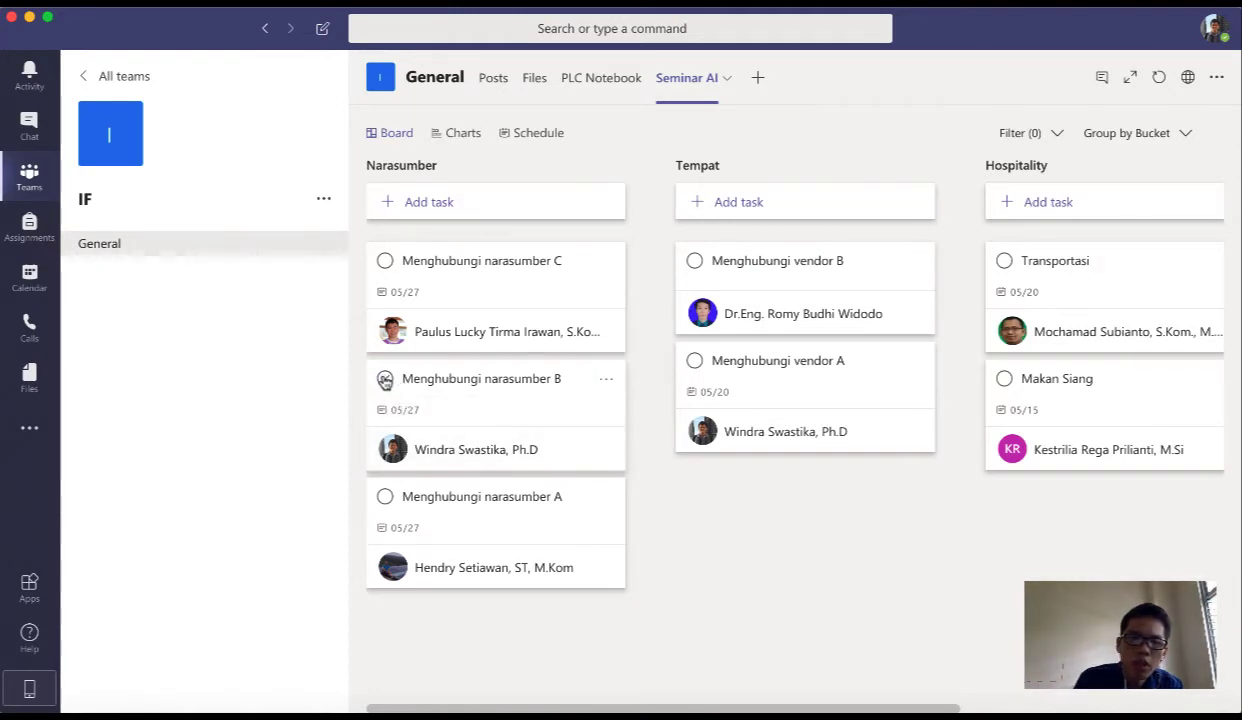
click(385, 379)
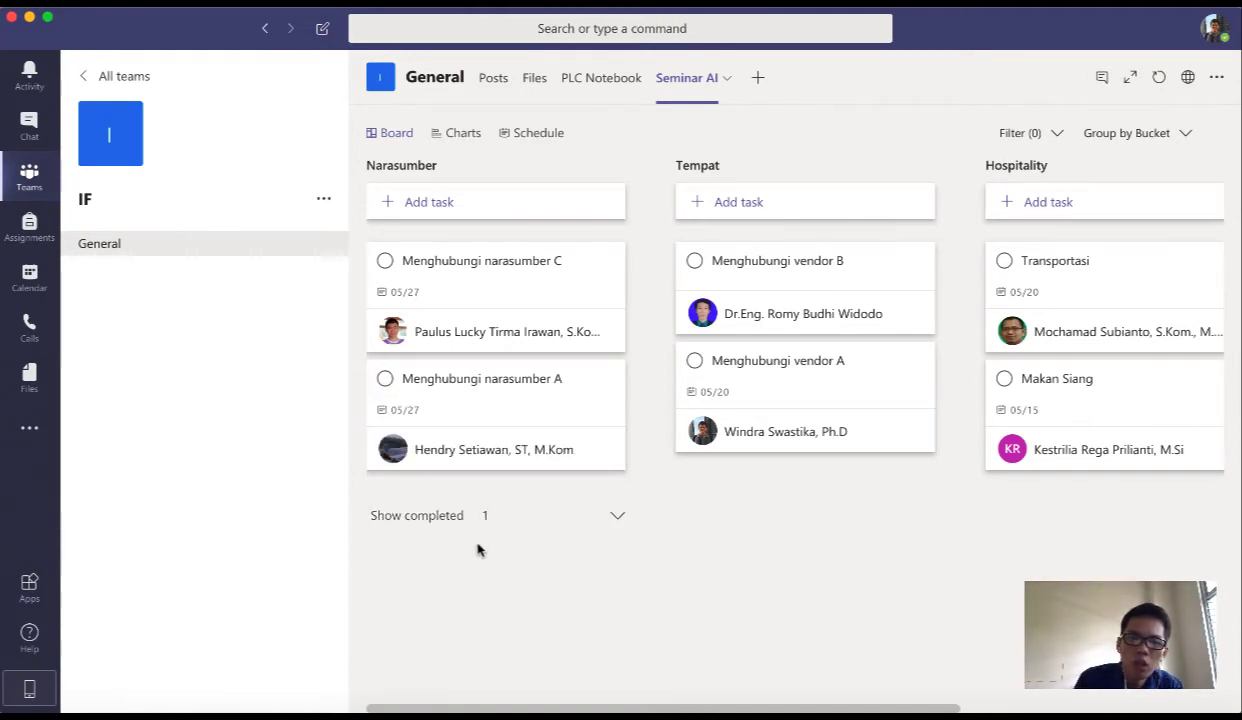
click(618, 518)
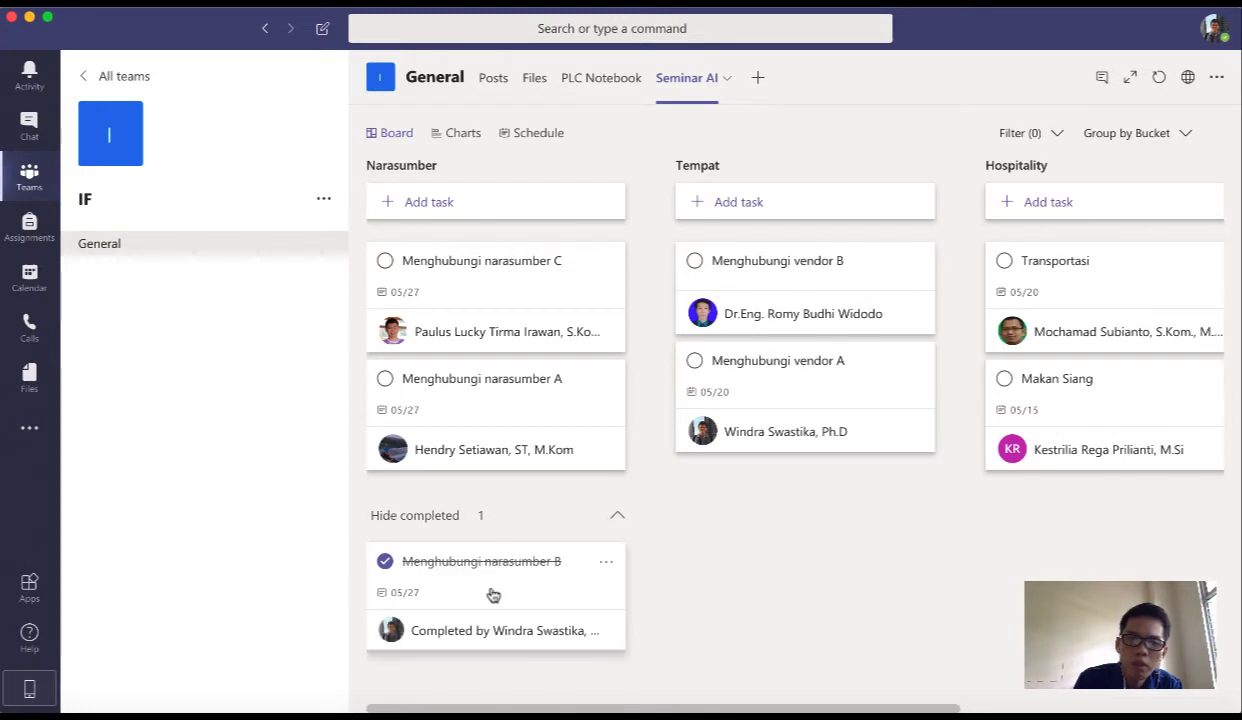
click(614, 520)
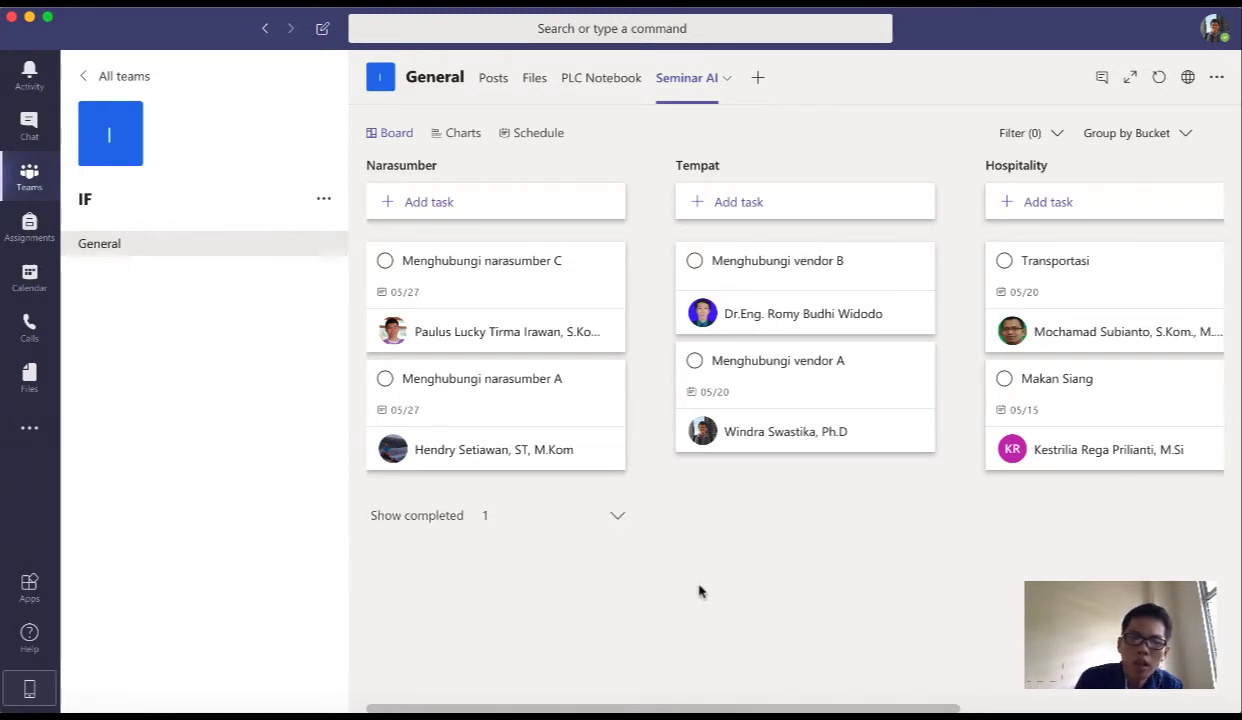
- Group the board by Assigned to and review each team member's tasks, including the completed ones
click(1128, 140)
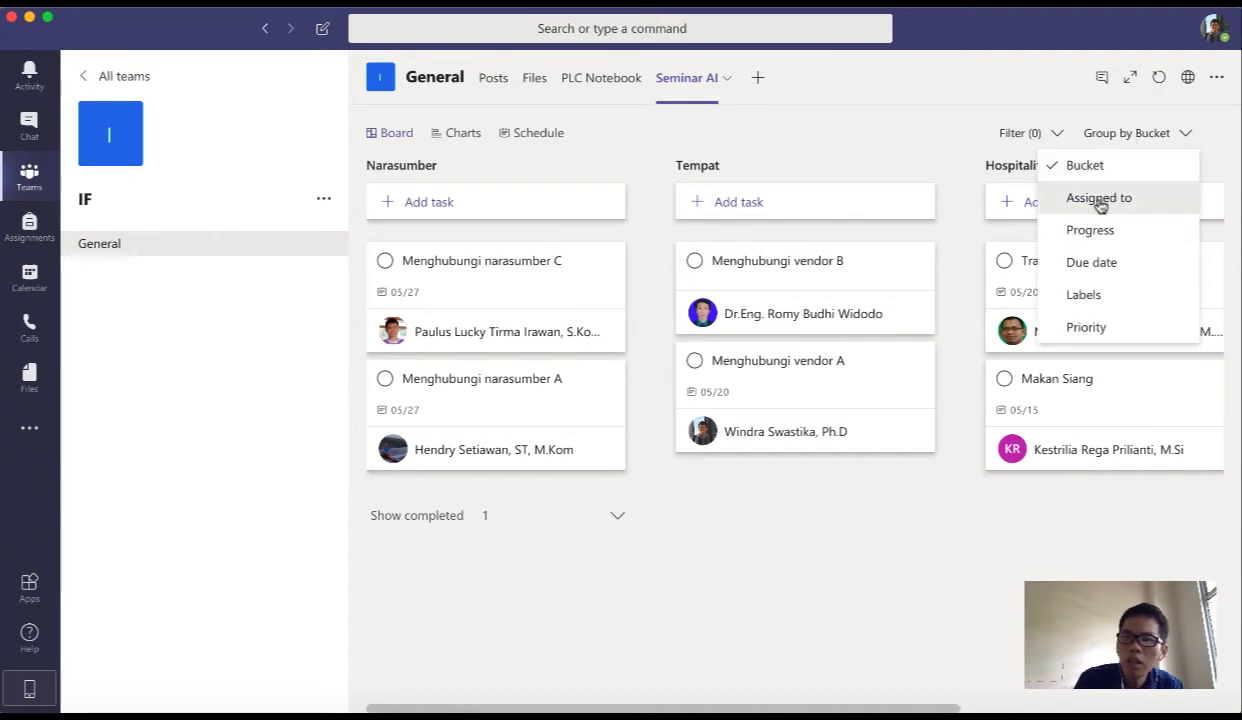
key(Return)
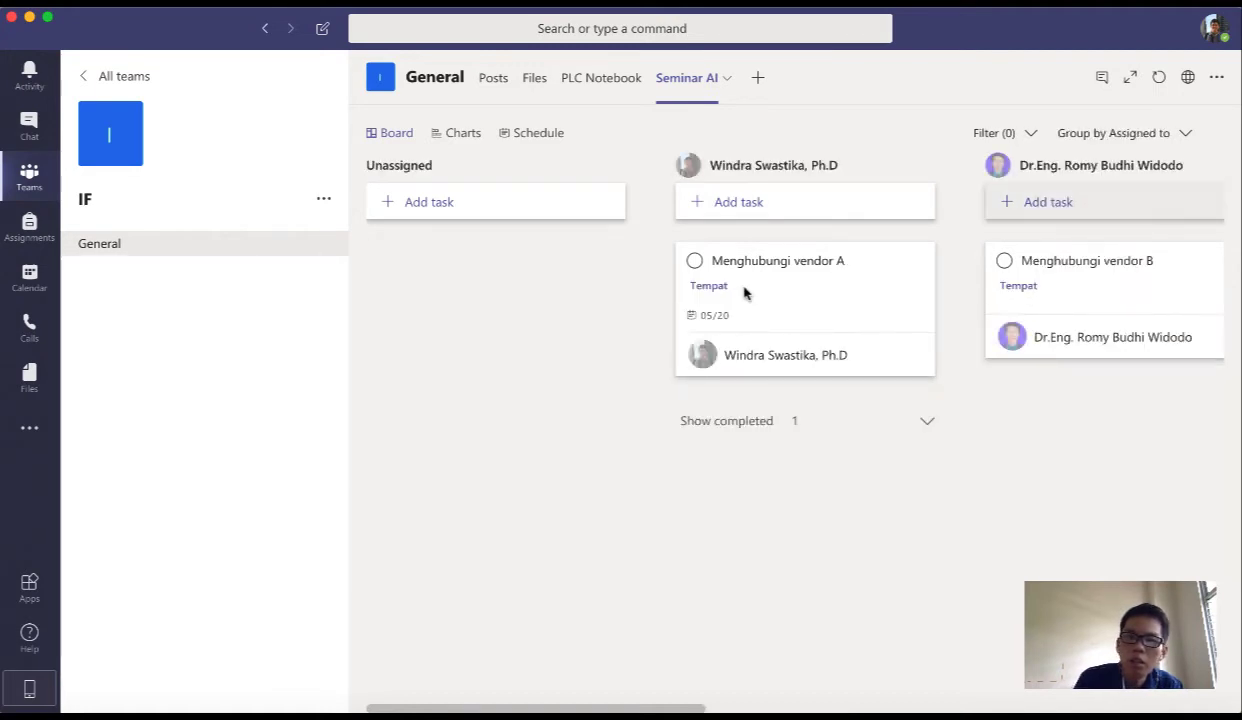
scroll(590, 298, right, 5)
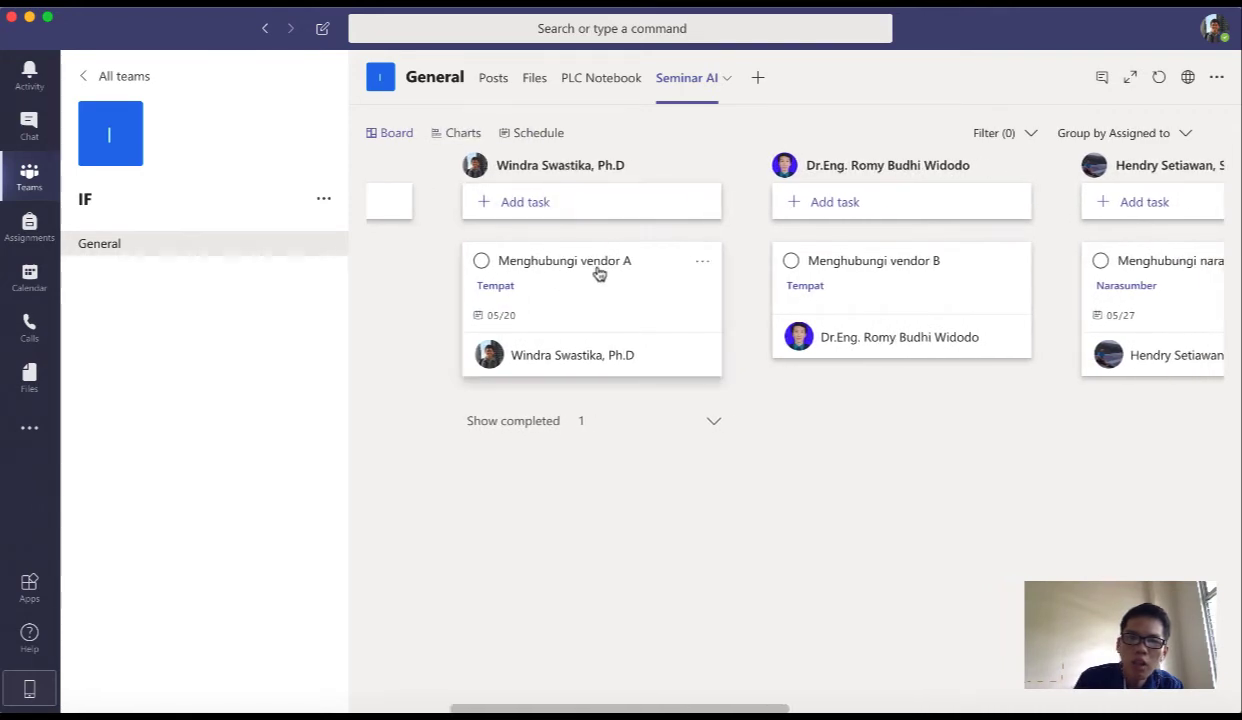
click(540, 423)
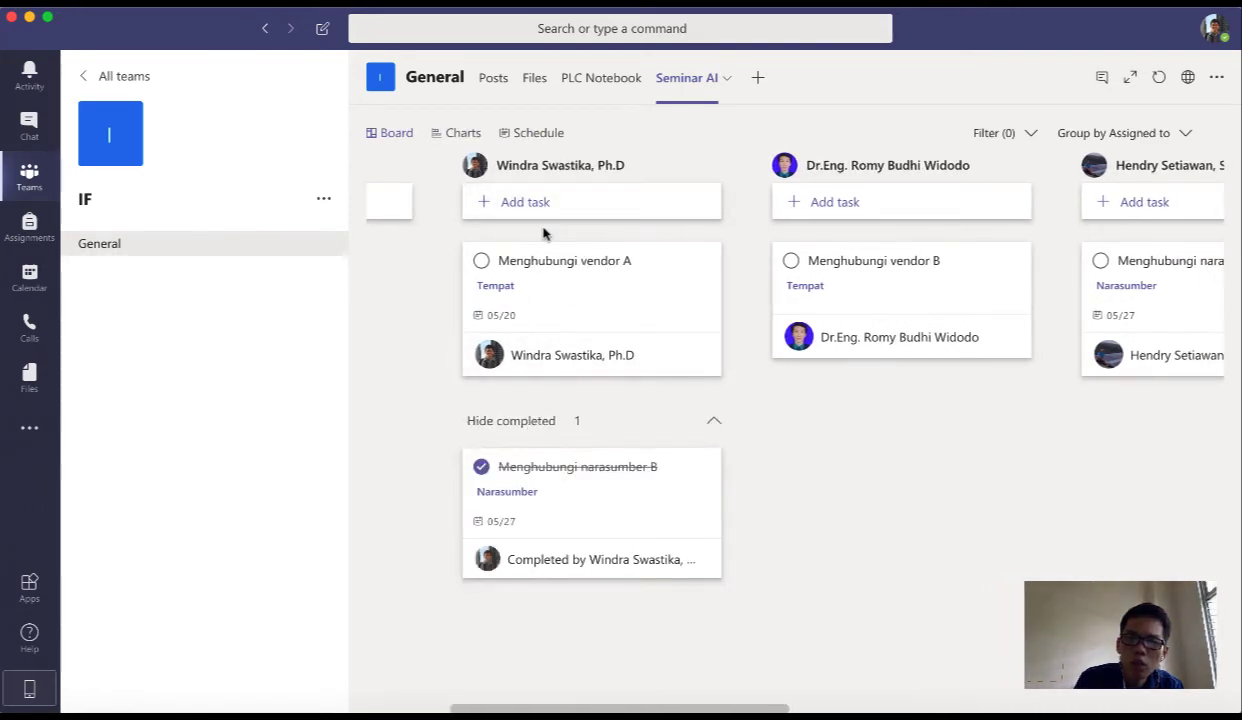
scroll(915, 172, right, 7)
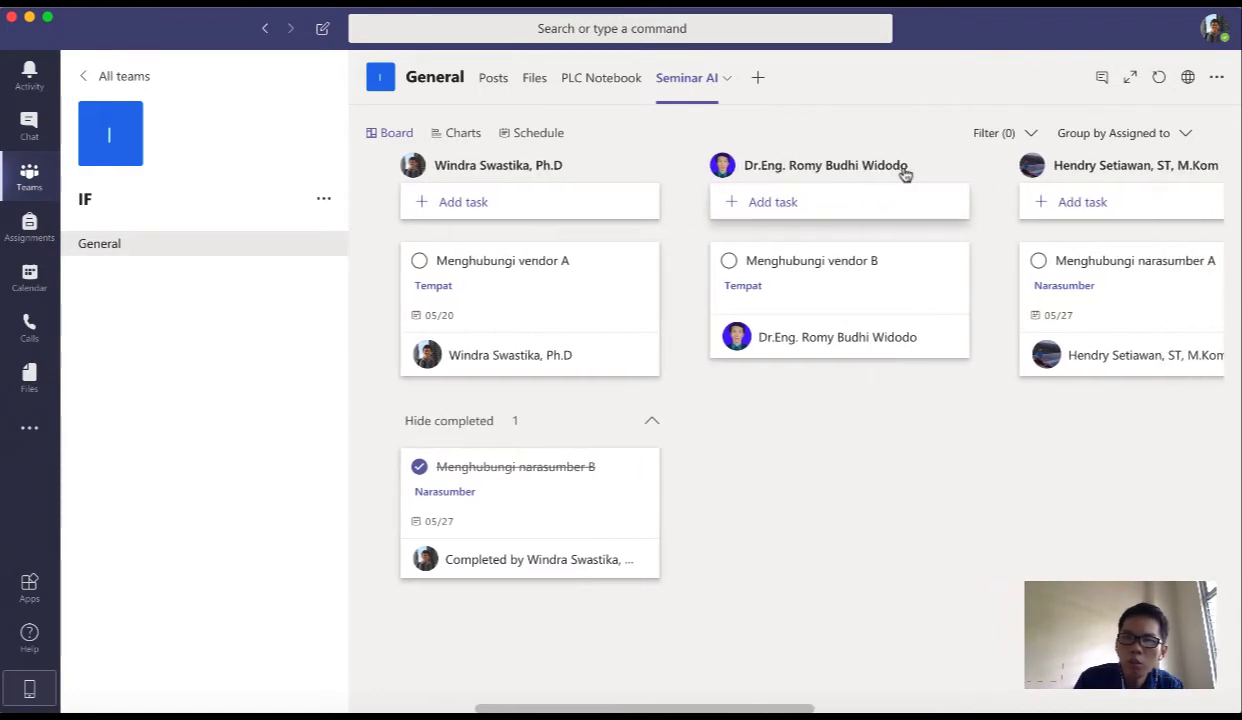
scroll(926, 319, right, 5)
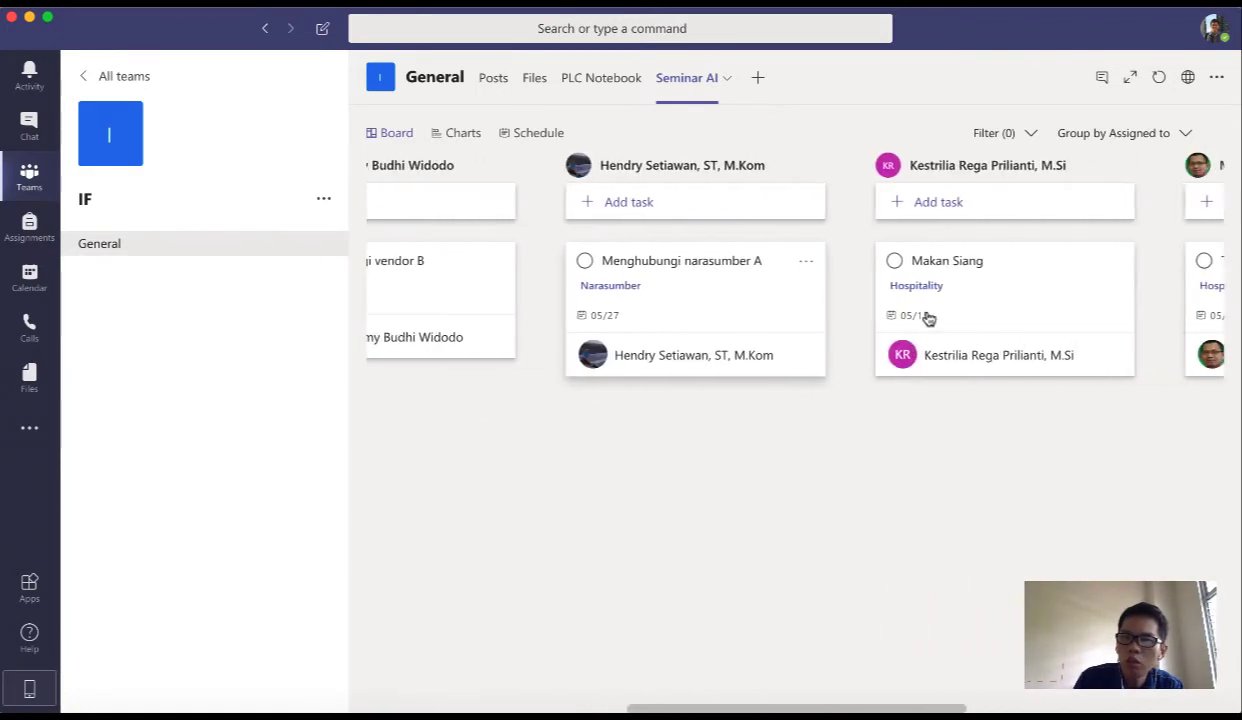
scroll(951, 280, right, 5)
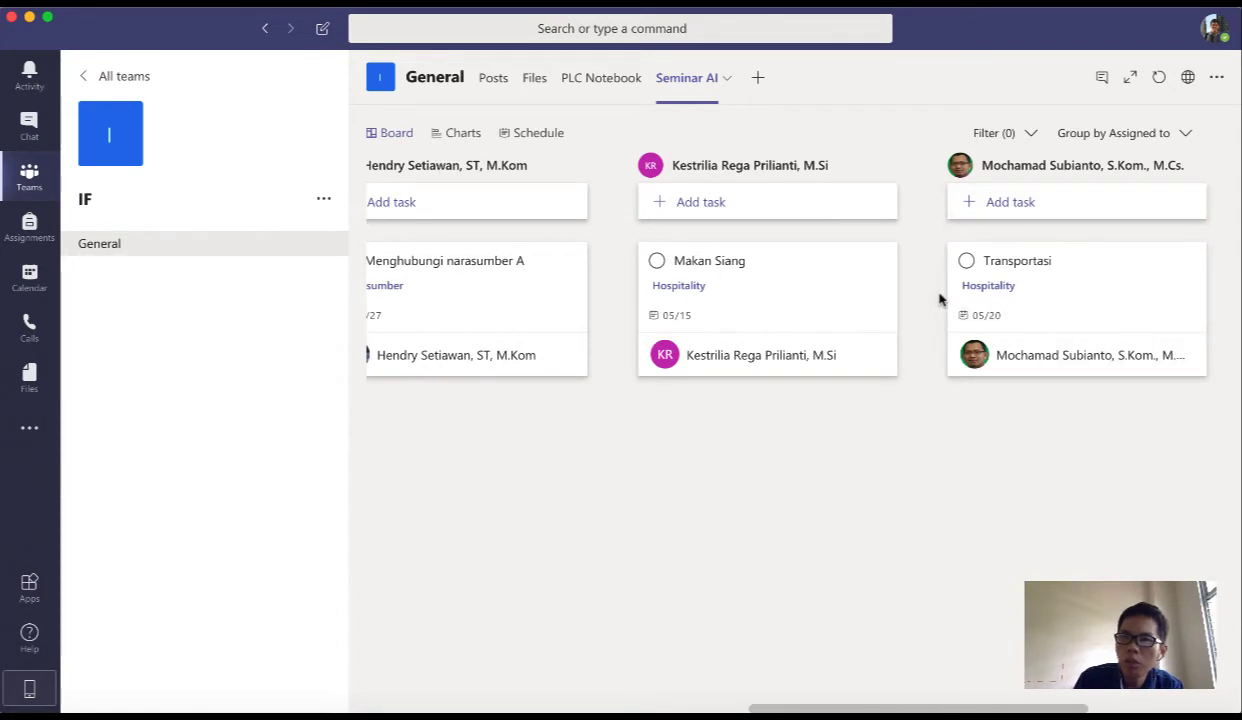
scroll(937, 298, left, 20)
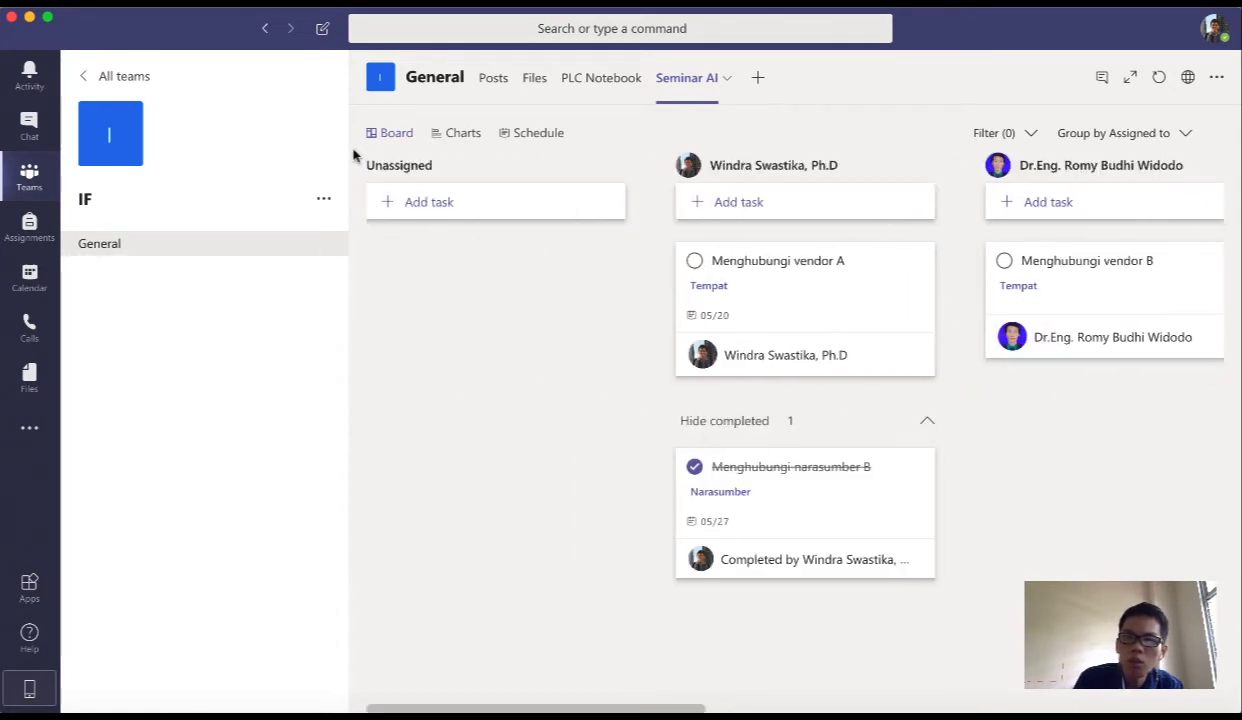
- Group the board by Progress and move the "Menghubungi vendor B" and "Menghubungi narasumber A" tasks to In progress
click(1116, 133)
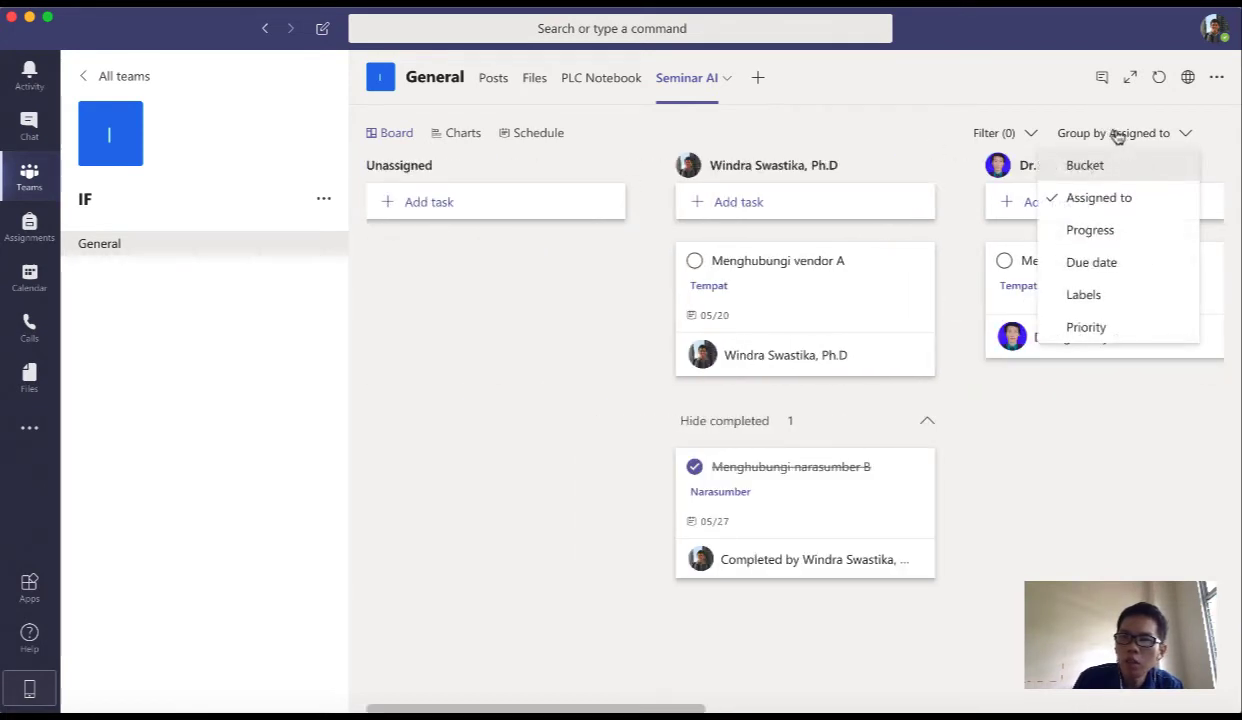
click(1090, 233)
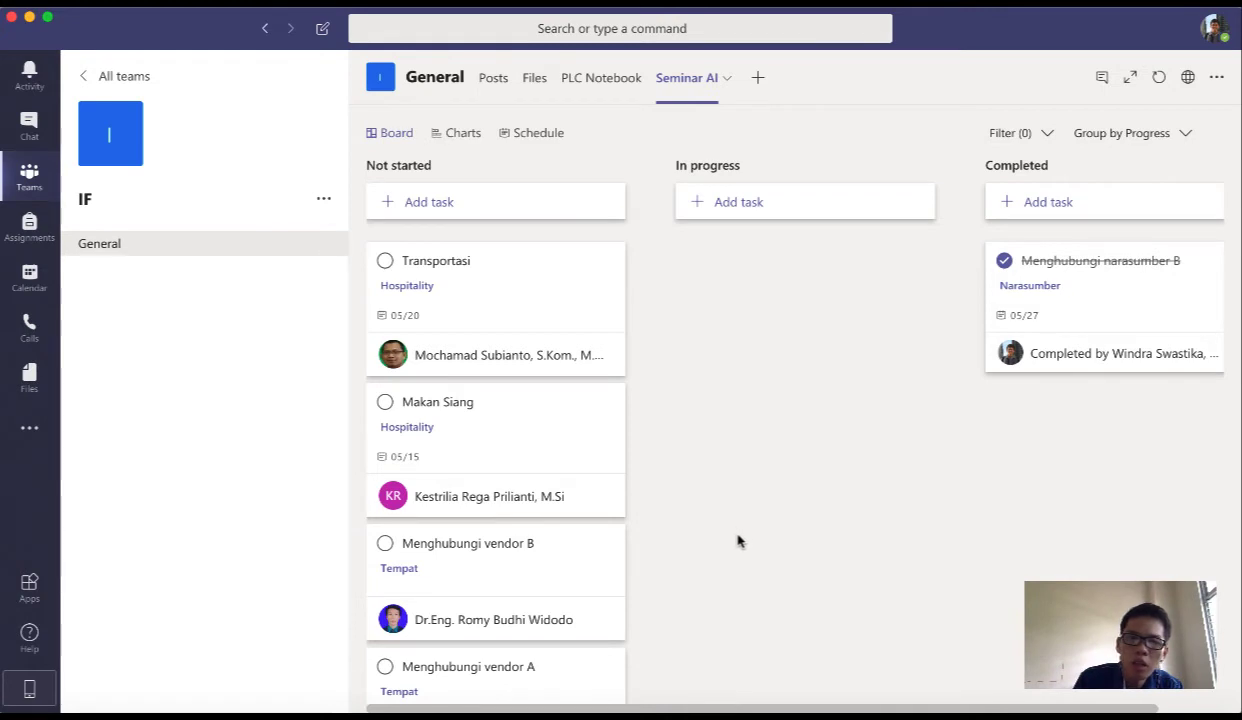
click(468, 571)
click(466, 568)
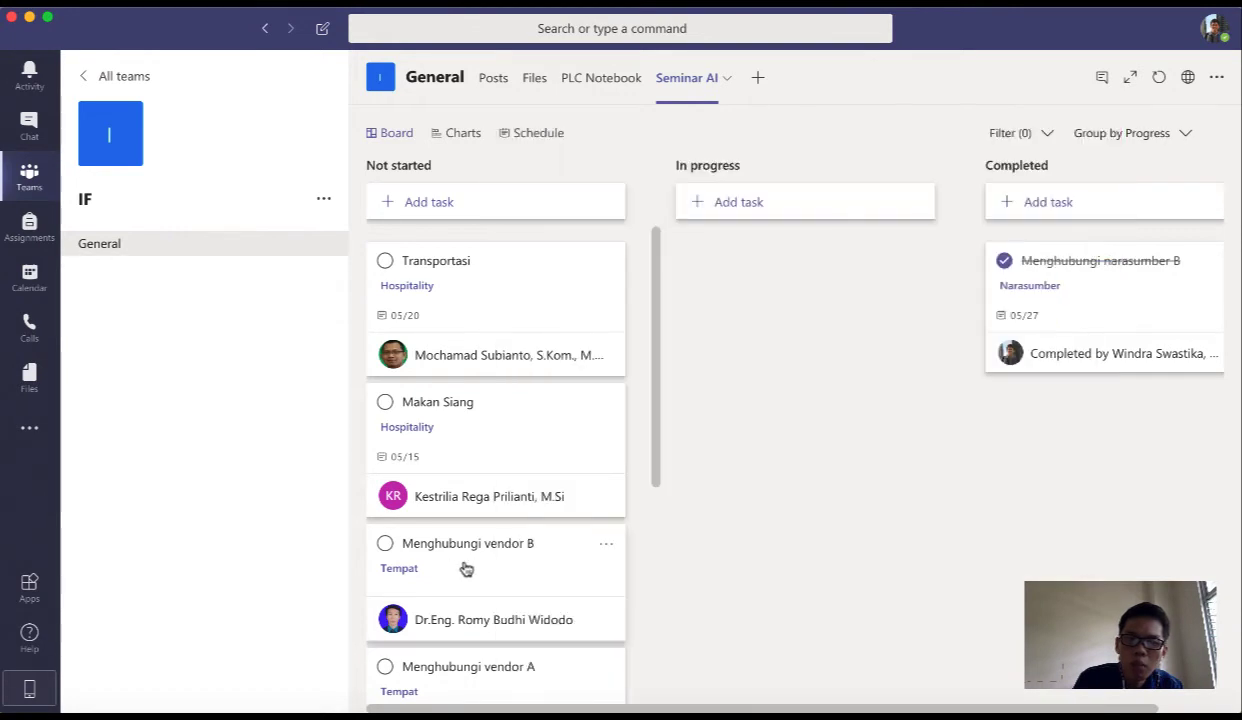
drag(466, 568, 786, 280)
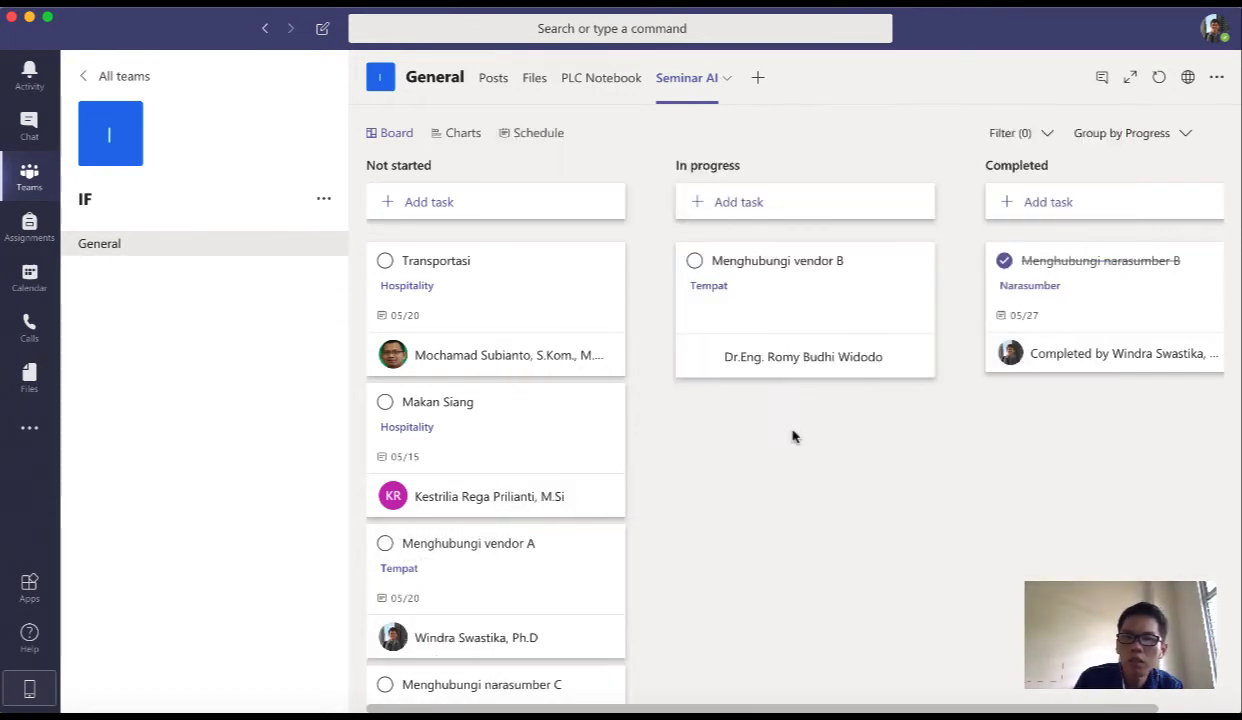
scroll(407, 640, down, 3)
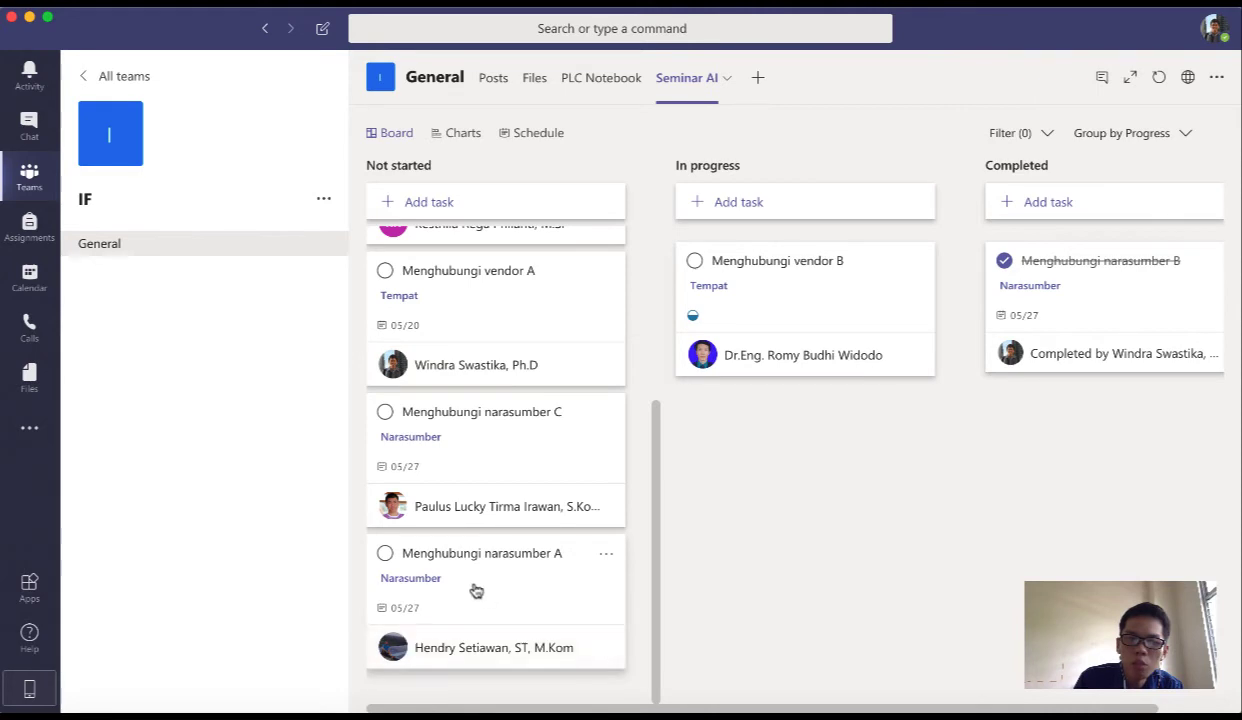
drag(479, 591, 793, 452)
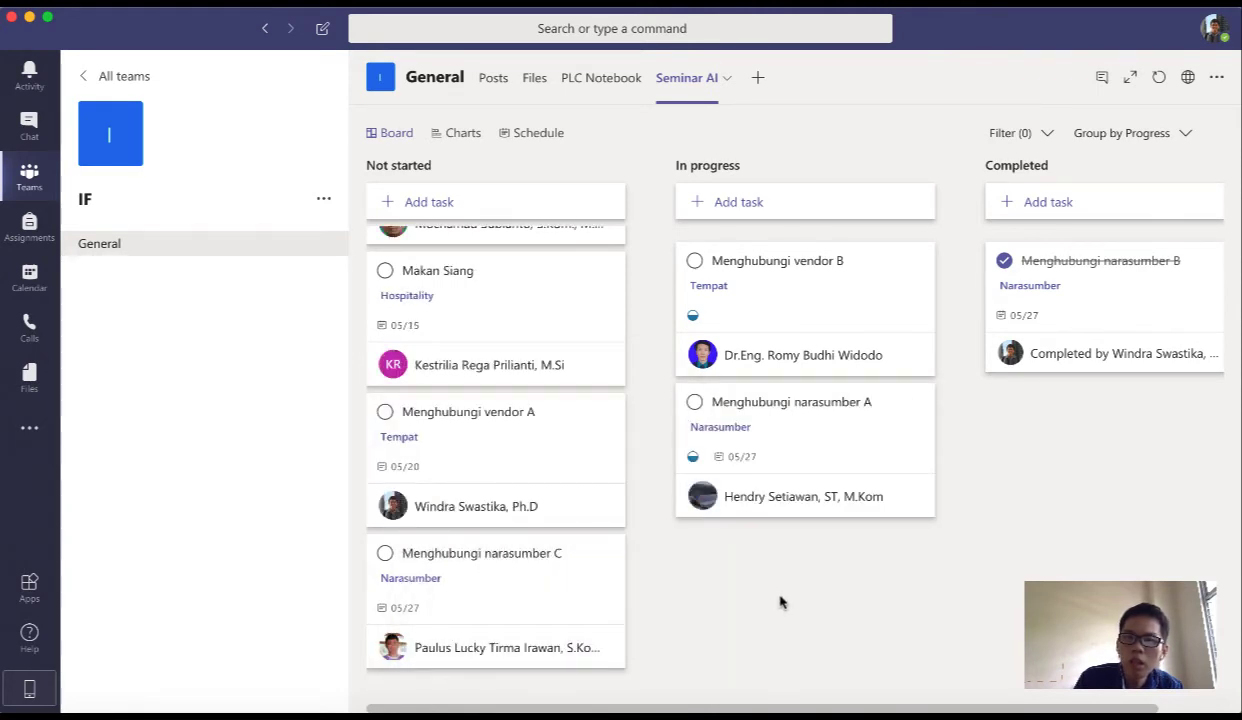
- Group the board by Due date to review which tasks fall due this week, next week and in the future
click(1139, 136)
click(1112, 271)
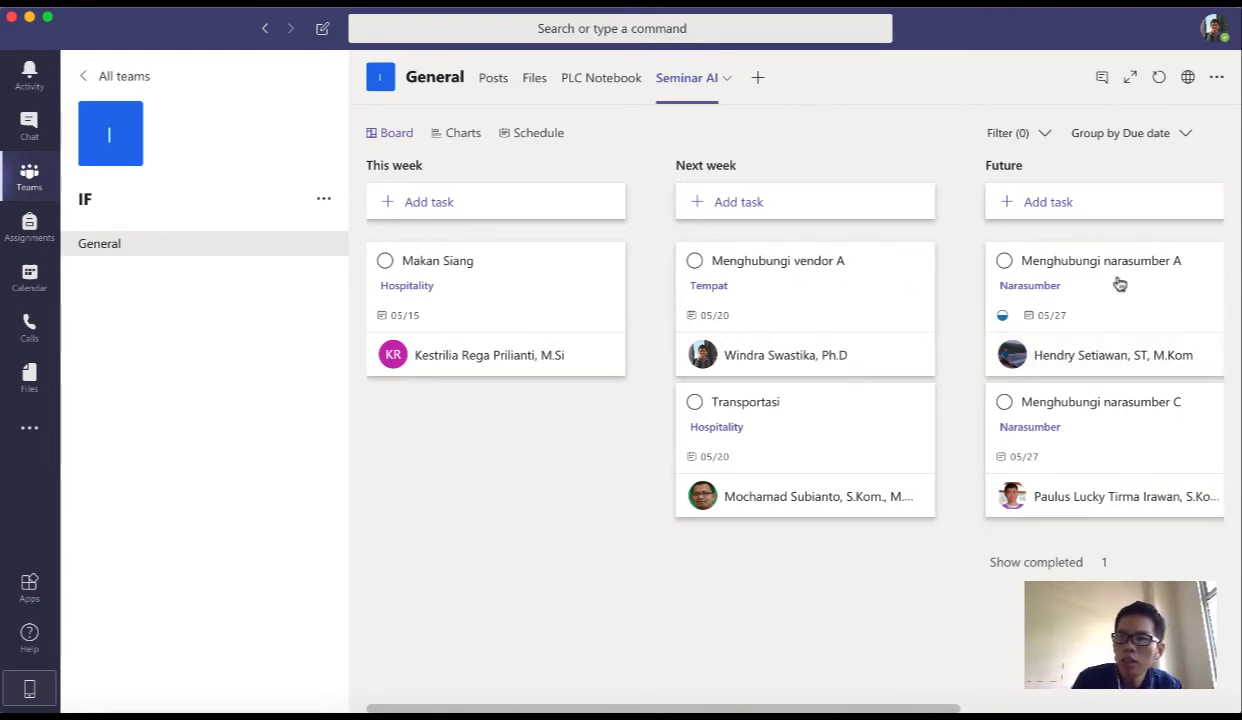
- Group the board by Priority and move the "Menghubungi narasumber A" task from Medium to Urgent
click(1122, 137)
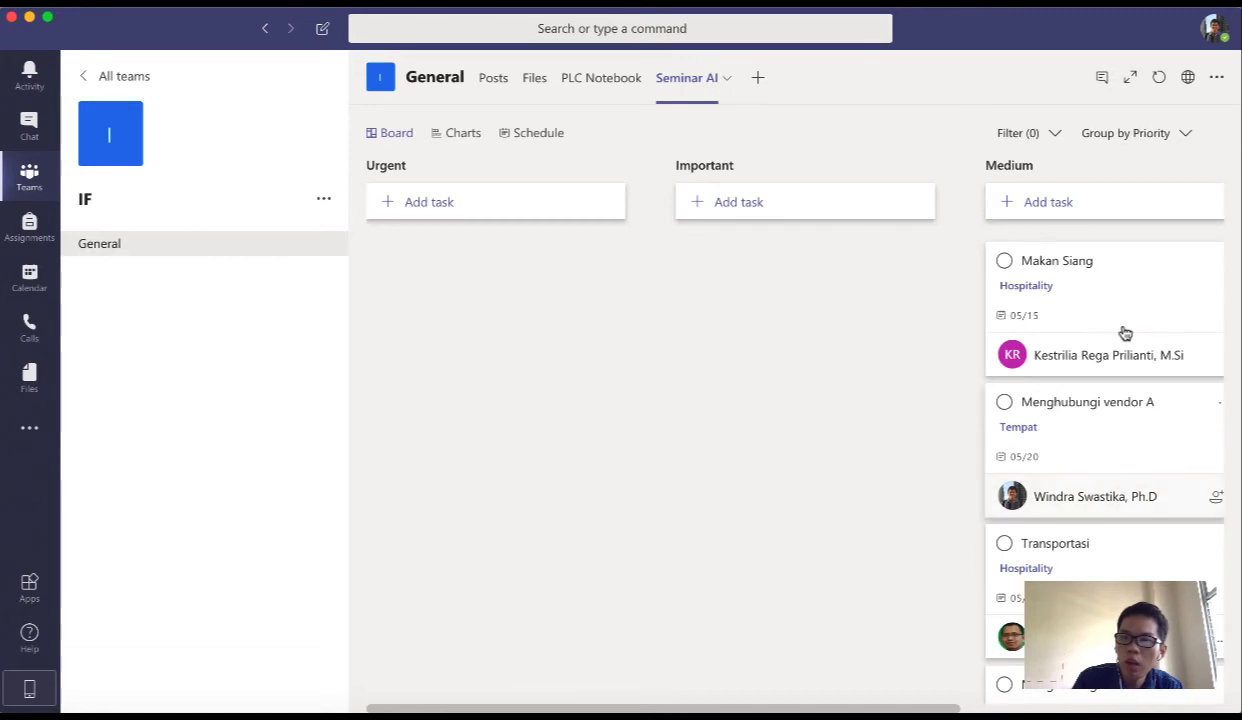
scroll(1095, 475, down, 2)
scroll(1095, 475, down, 1)
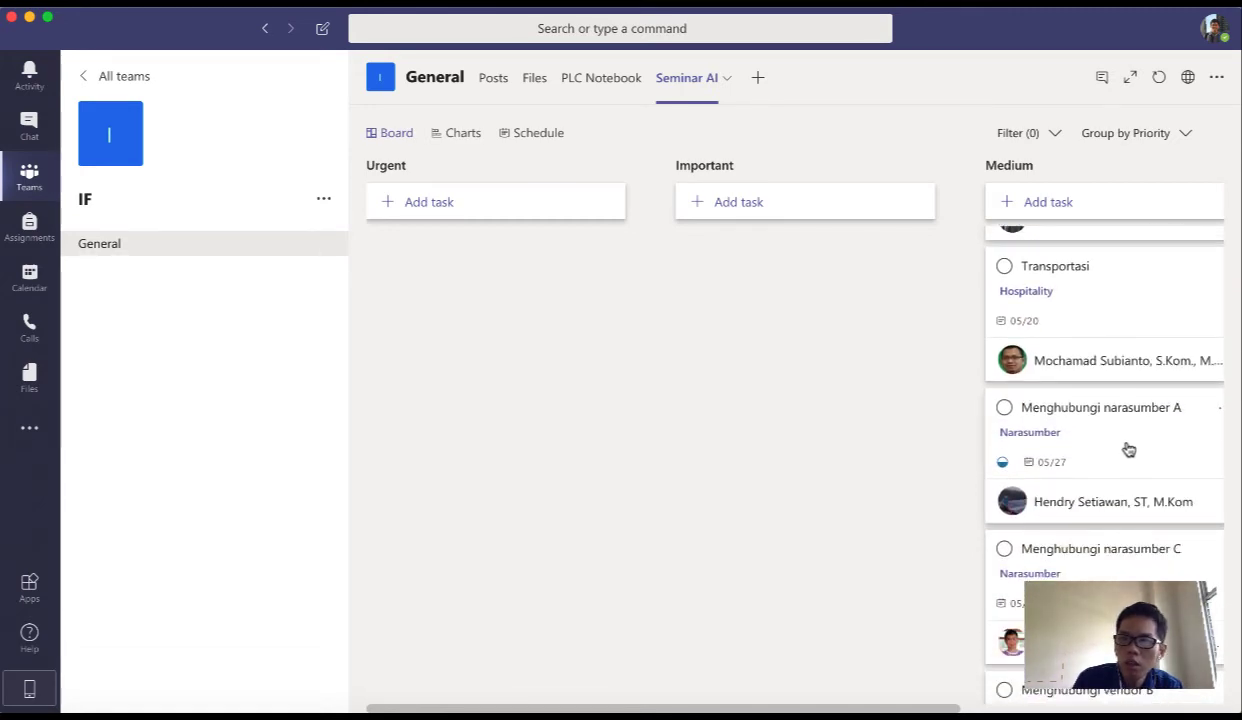
drag(1128, 449, 540, 300)
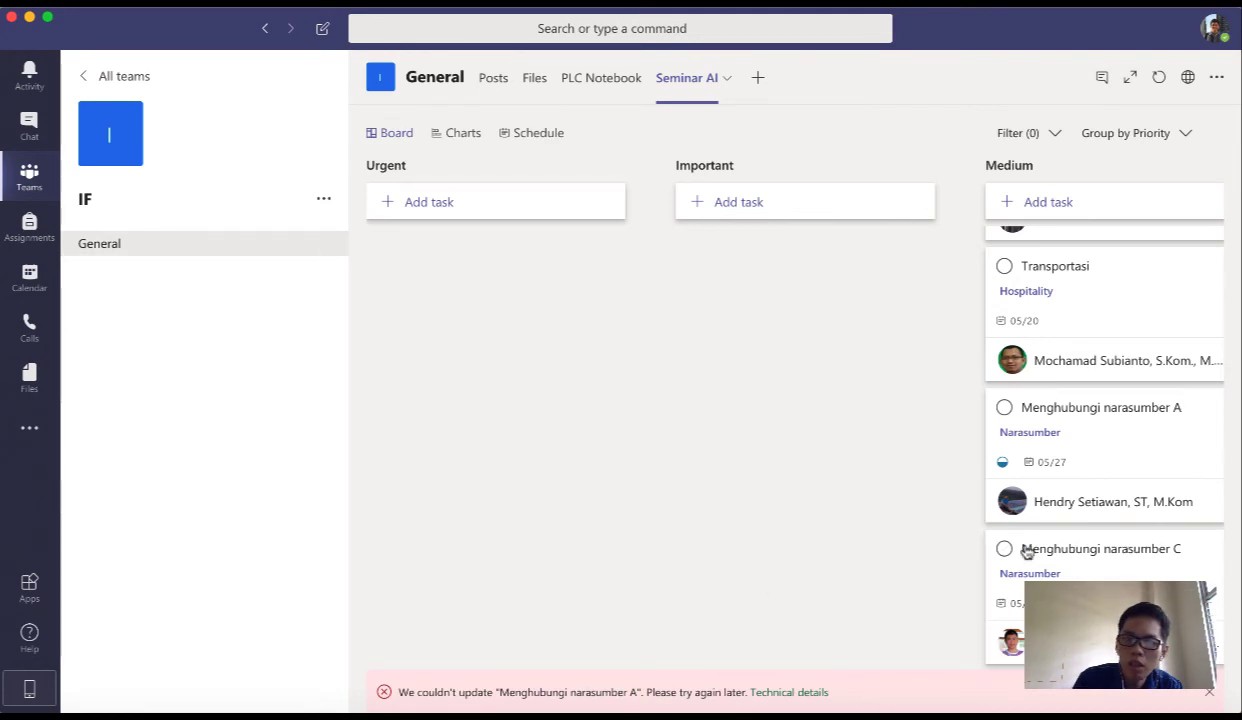
drag(1115, 438, 504, 266)
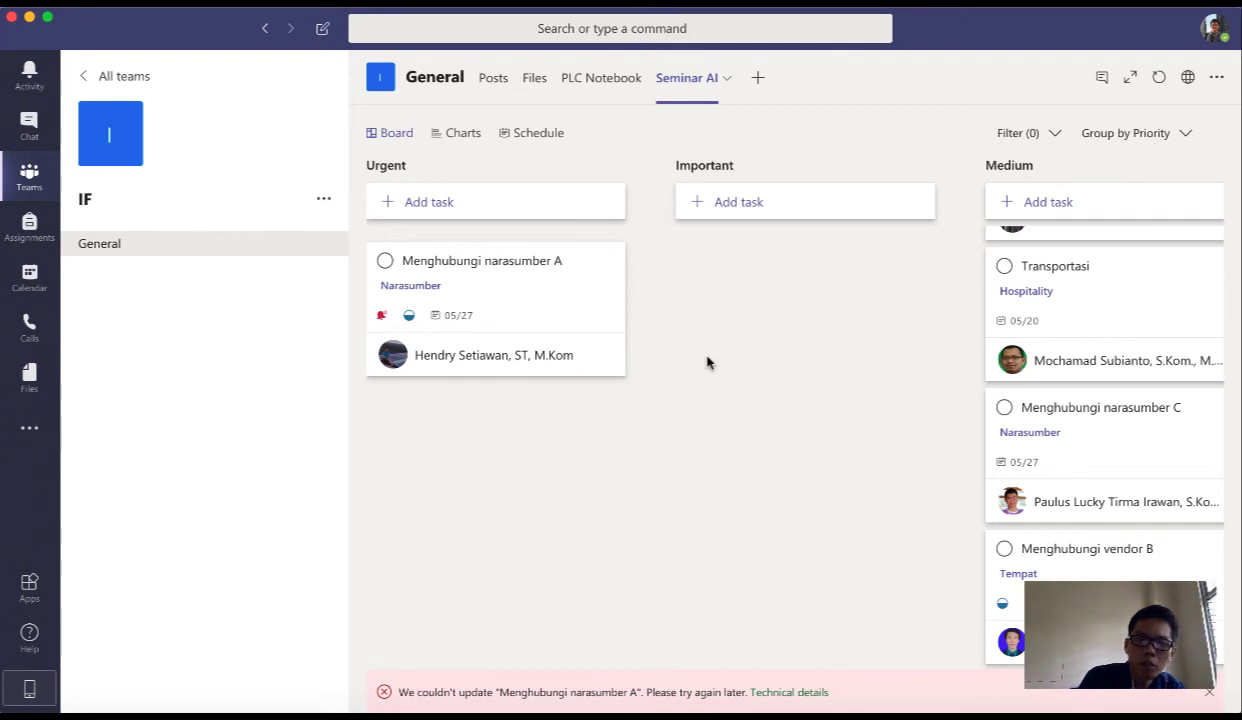
- Group the Seminar AI board by Bucket again
click(1105, 136)
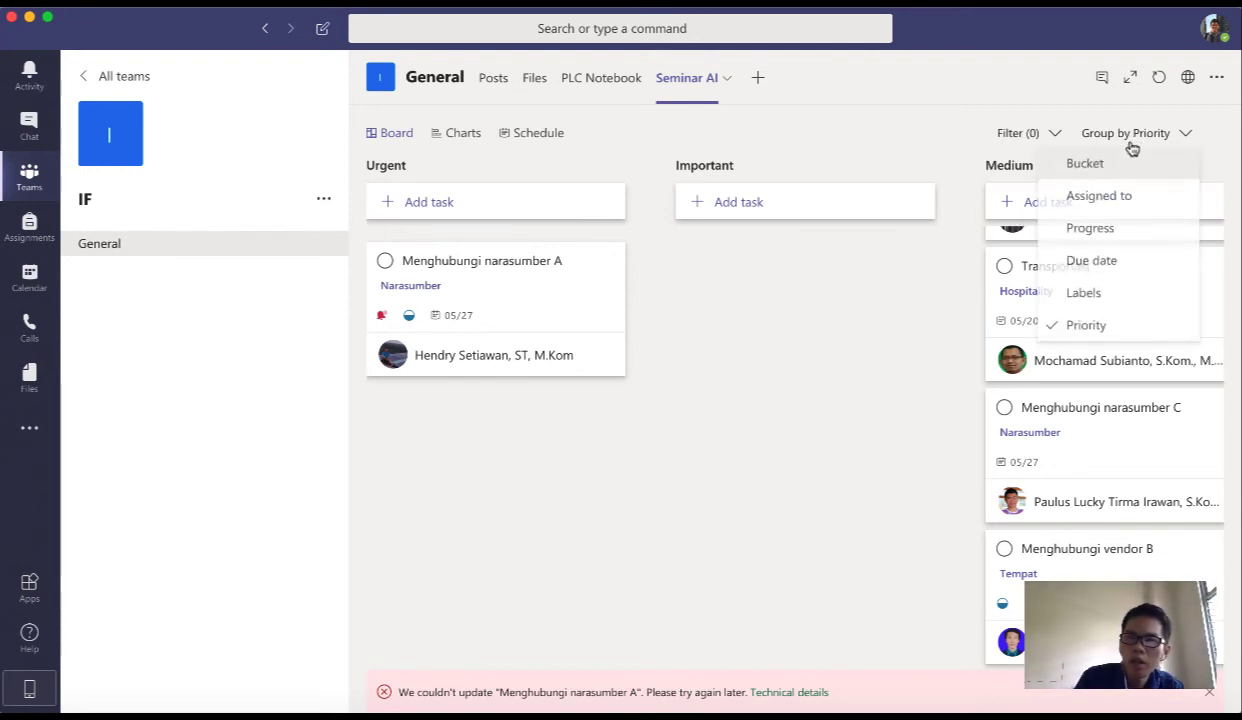
click(1086, 166)
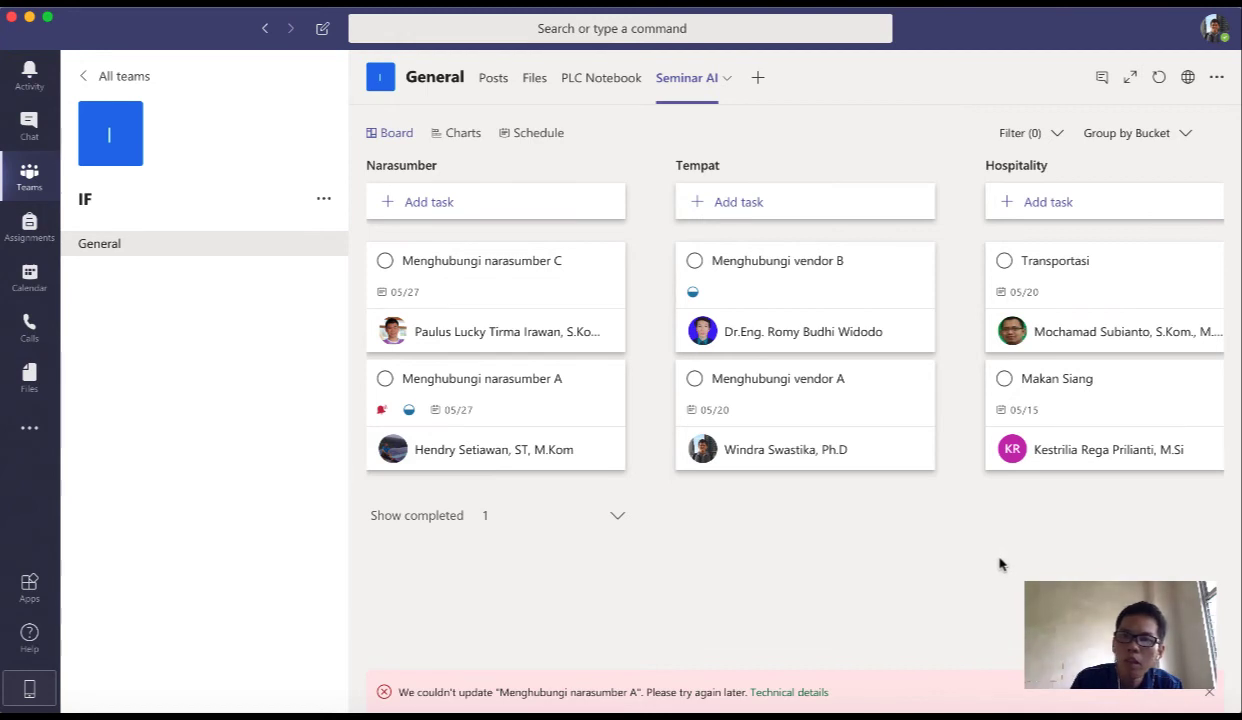
click(1140, 133)
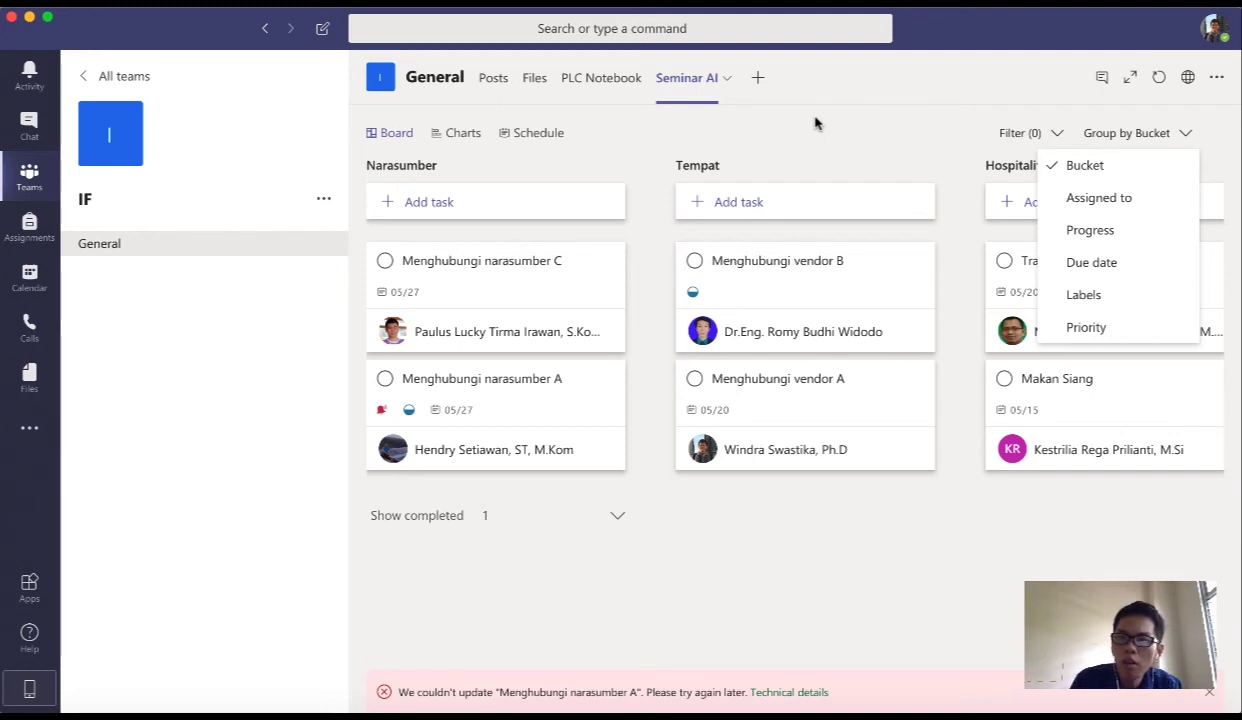
click(1142, 116)
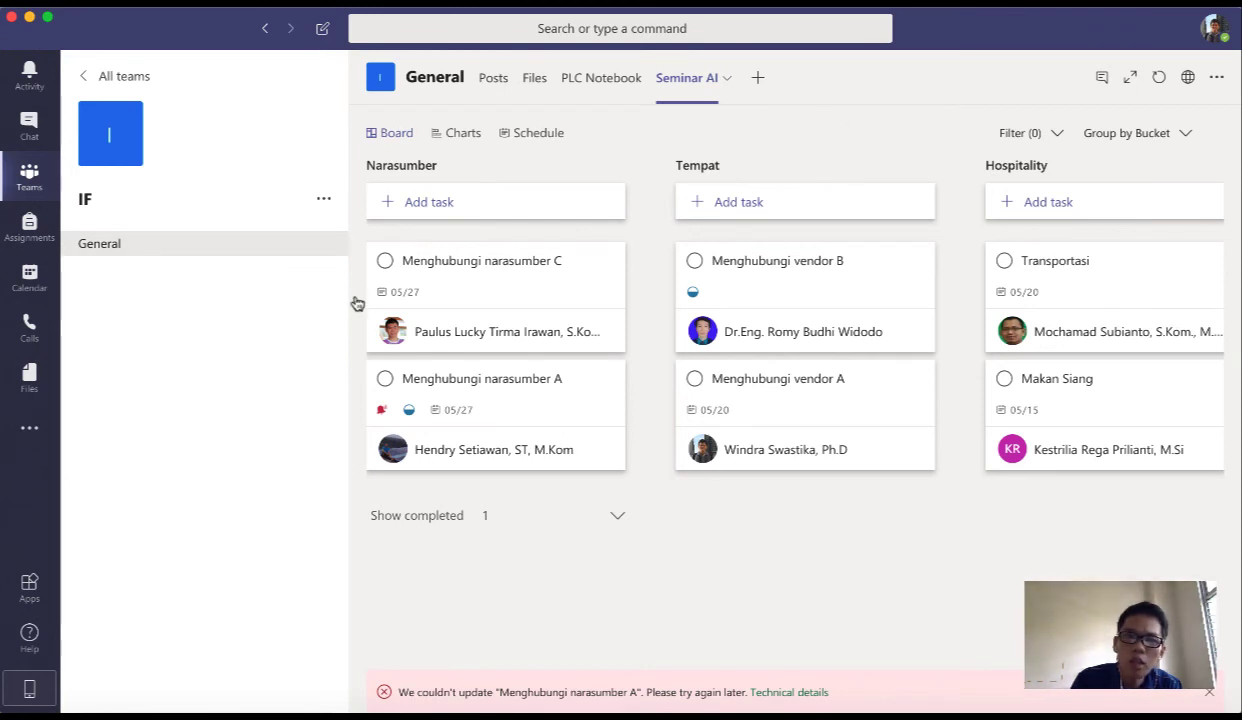
- View the apps that can be added as tabs to the General channel without adding one
click(758, 80)
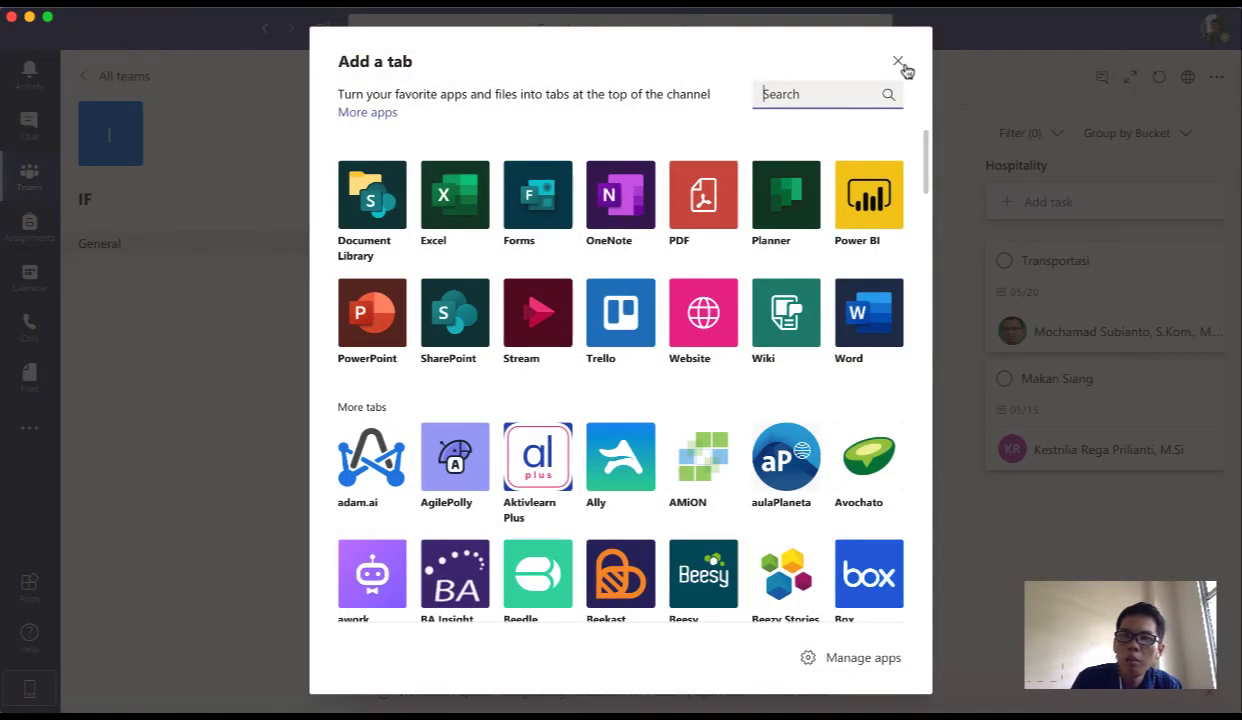
click(899, 62)
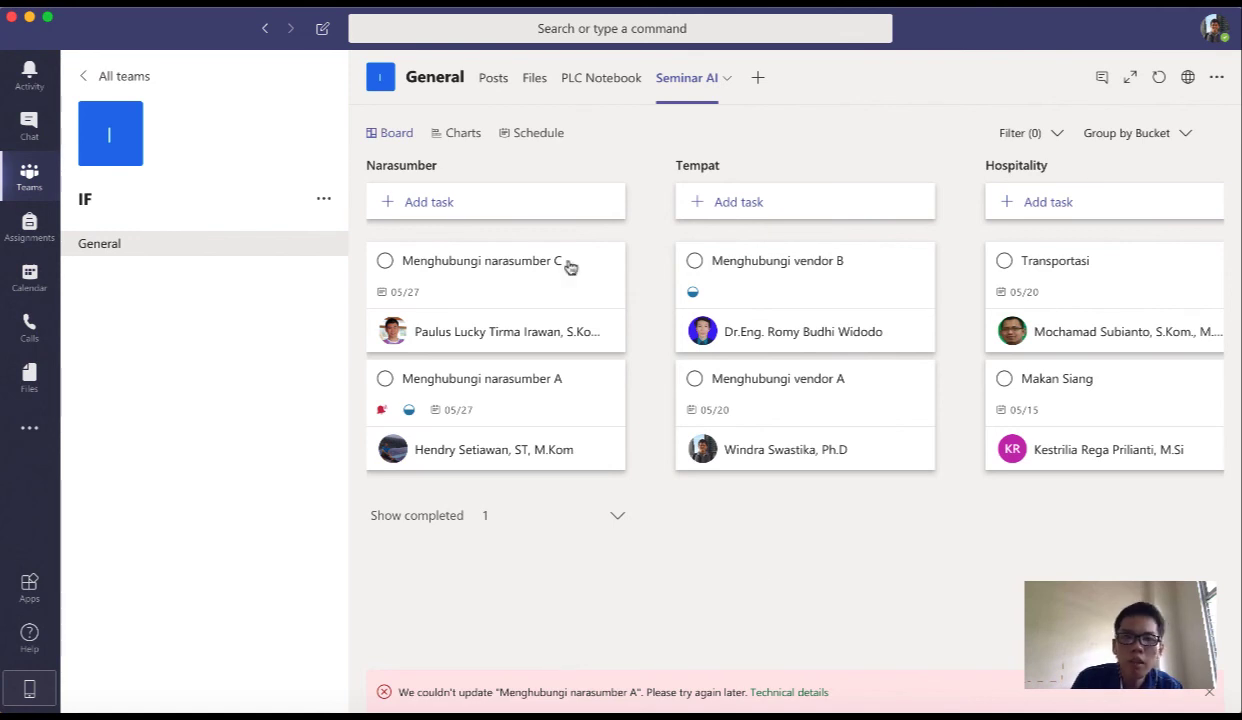
- Review the plan's charts of task status, buckets, priority and each member's workload
click(456, 135)
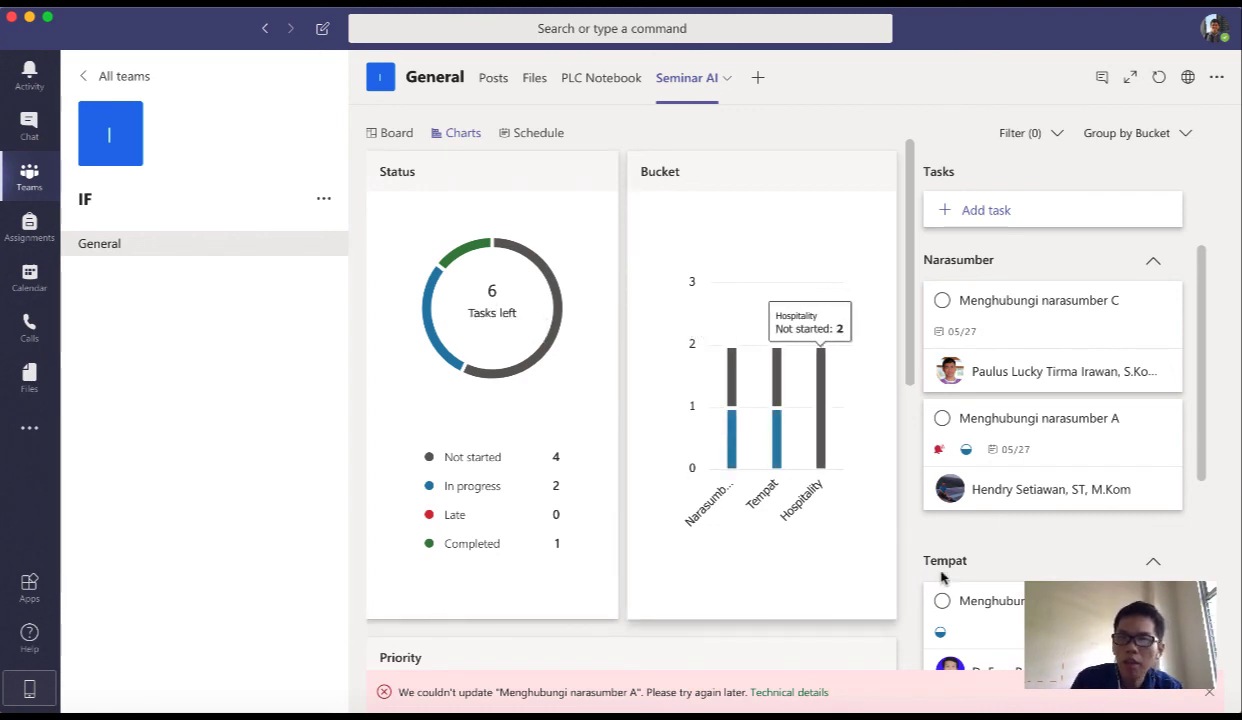
scroll(826, 596, down, 5)
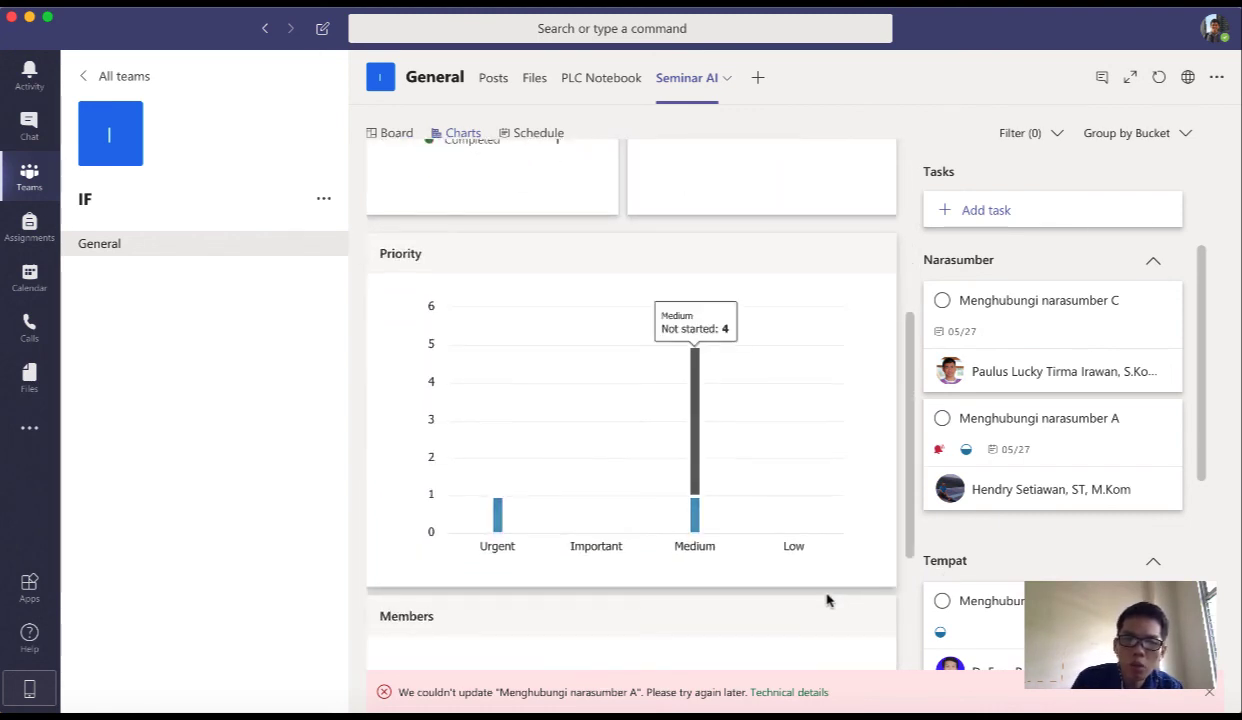
scroll(776, 512, down, 2)
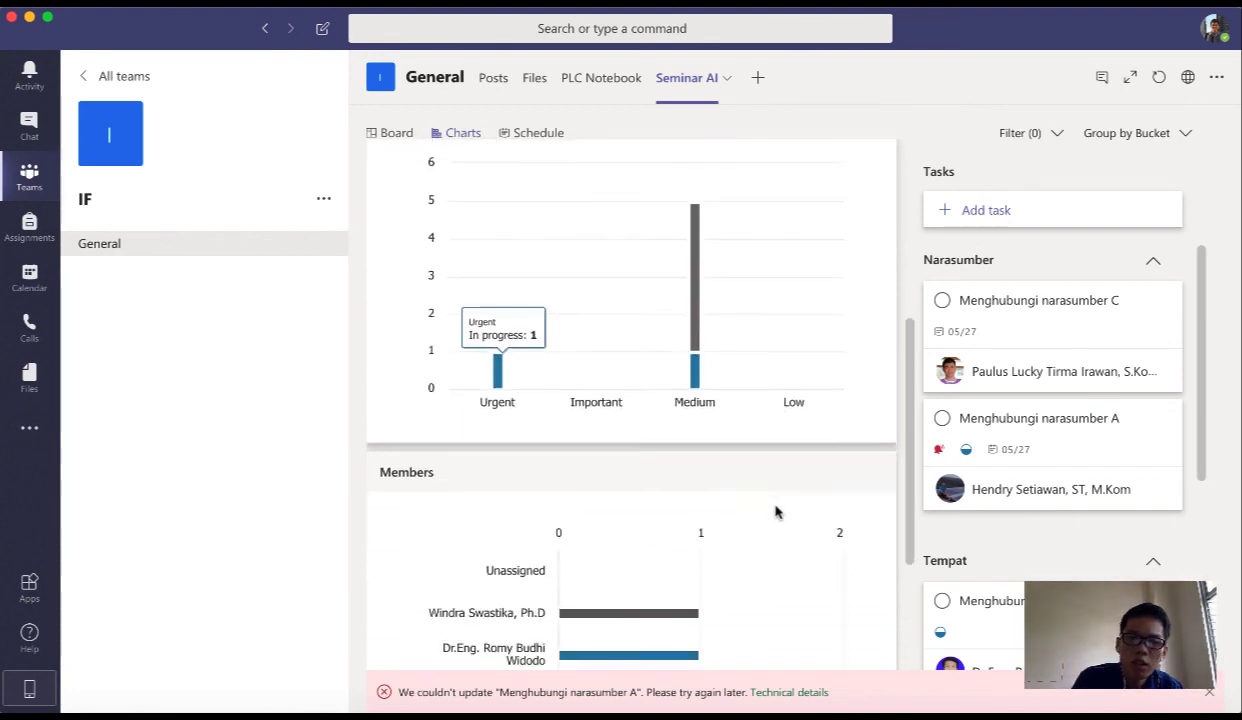
scroll(776, 512, down, 3)
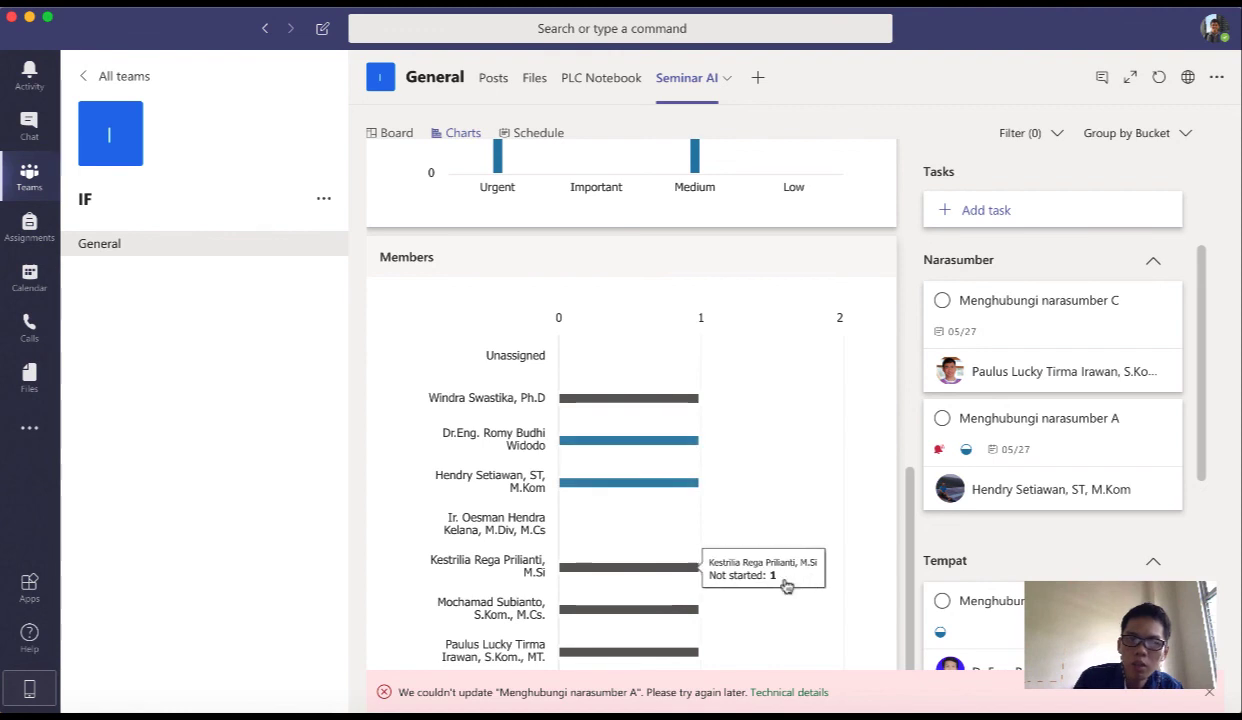
scroll(618, 596, up, 6)
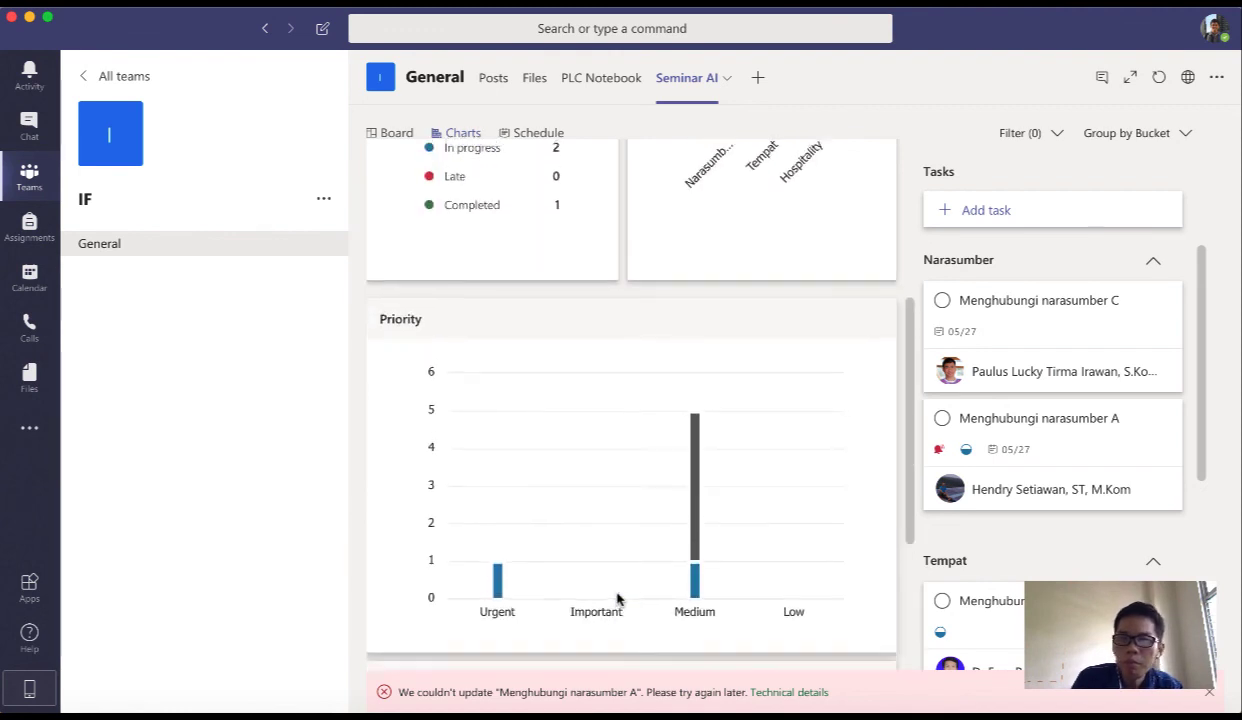
scroll(617, 597, up, 5)
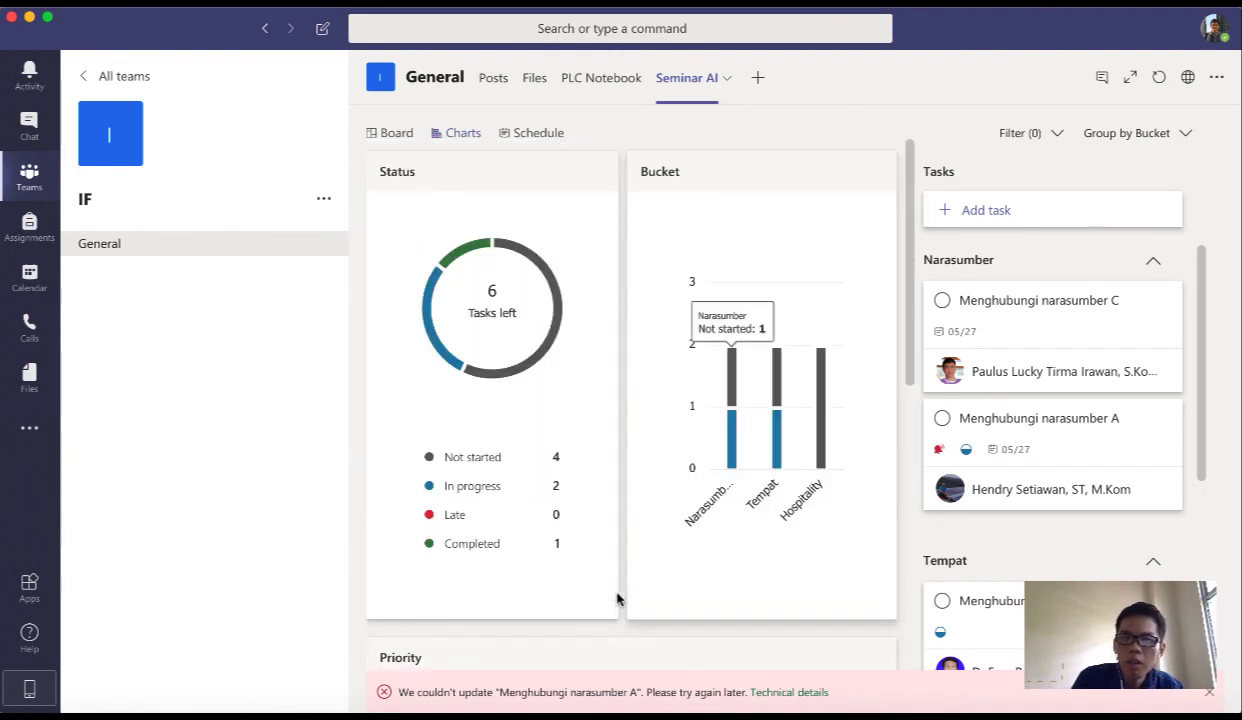
- Check the scheduled and unscheduled tasks on the May 2020 monthly calendar and return to the board
click(538, 133)
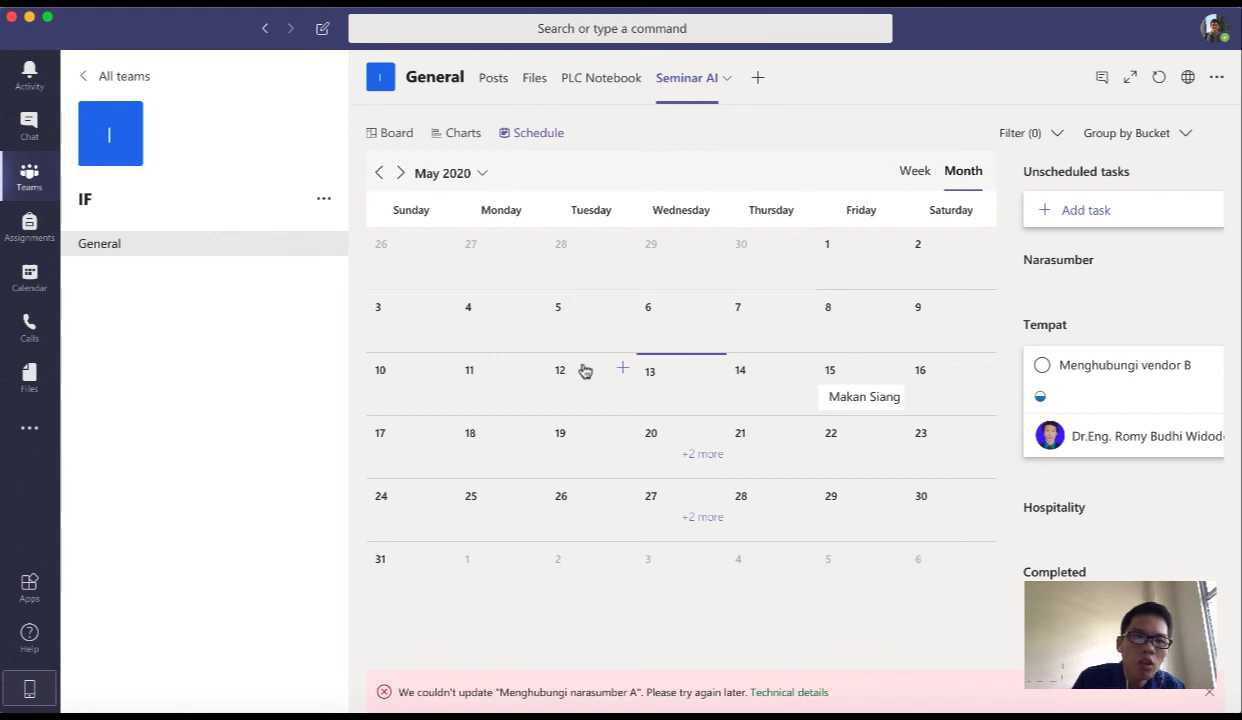
click(391, 132)
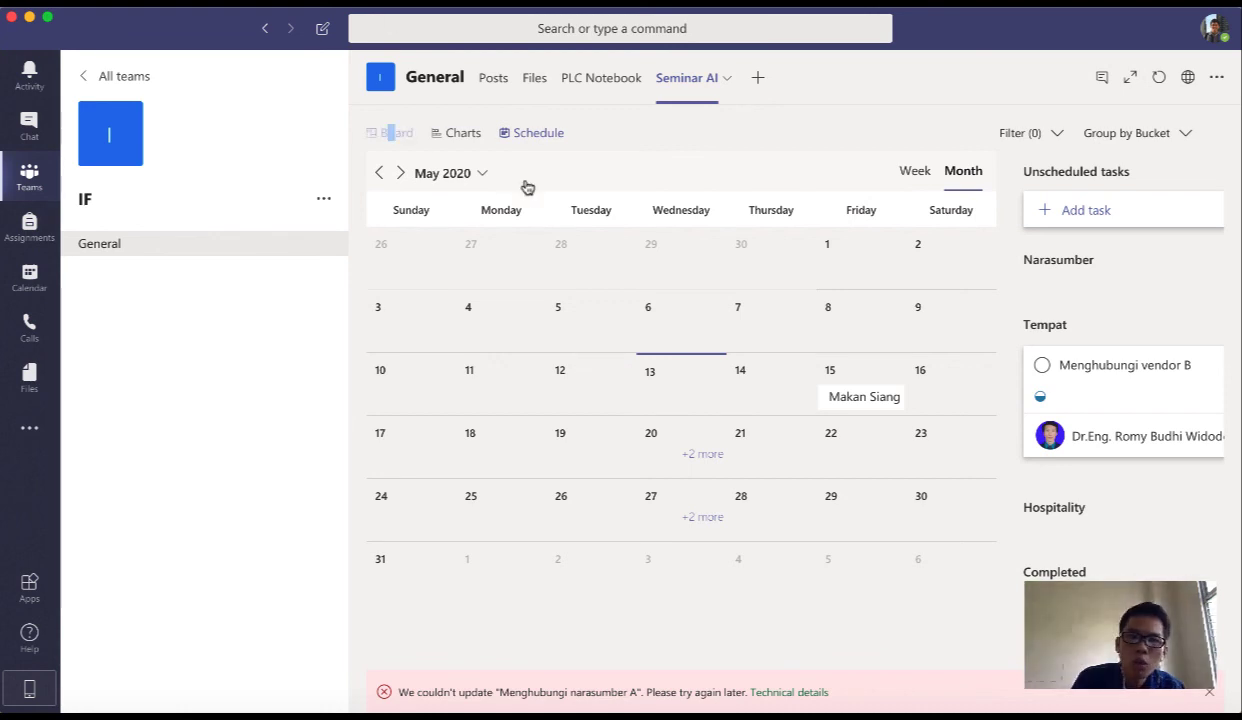